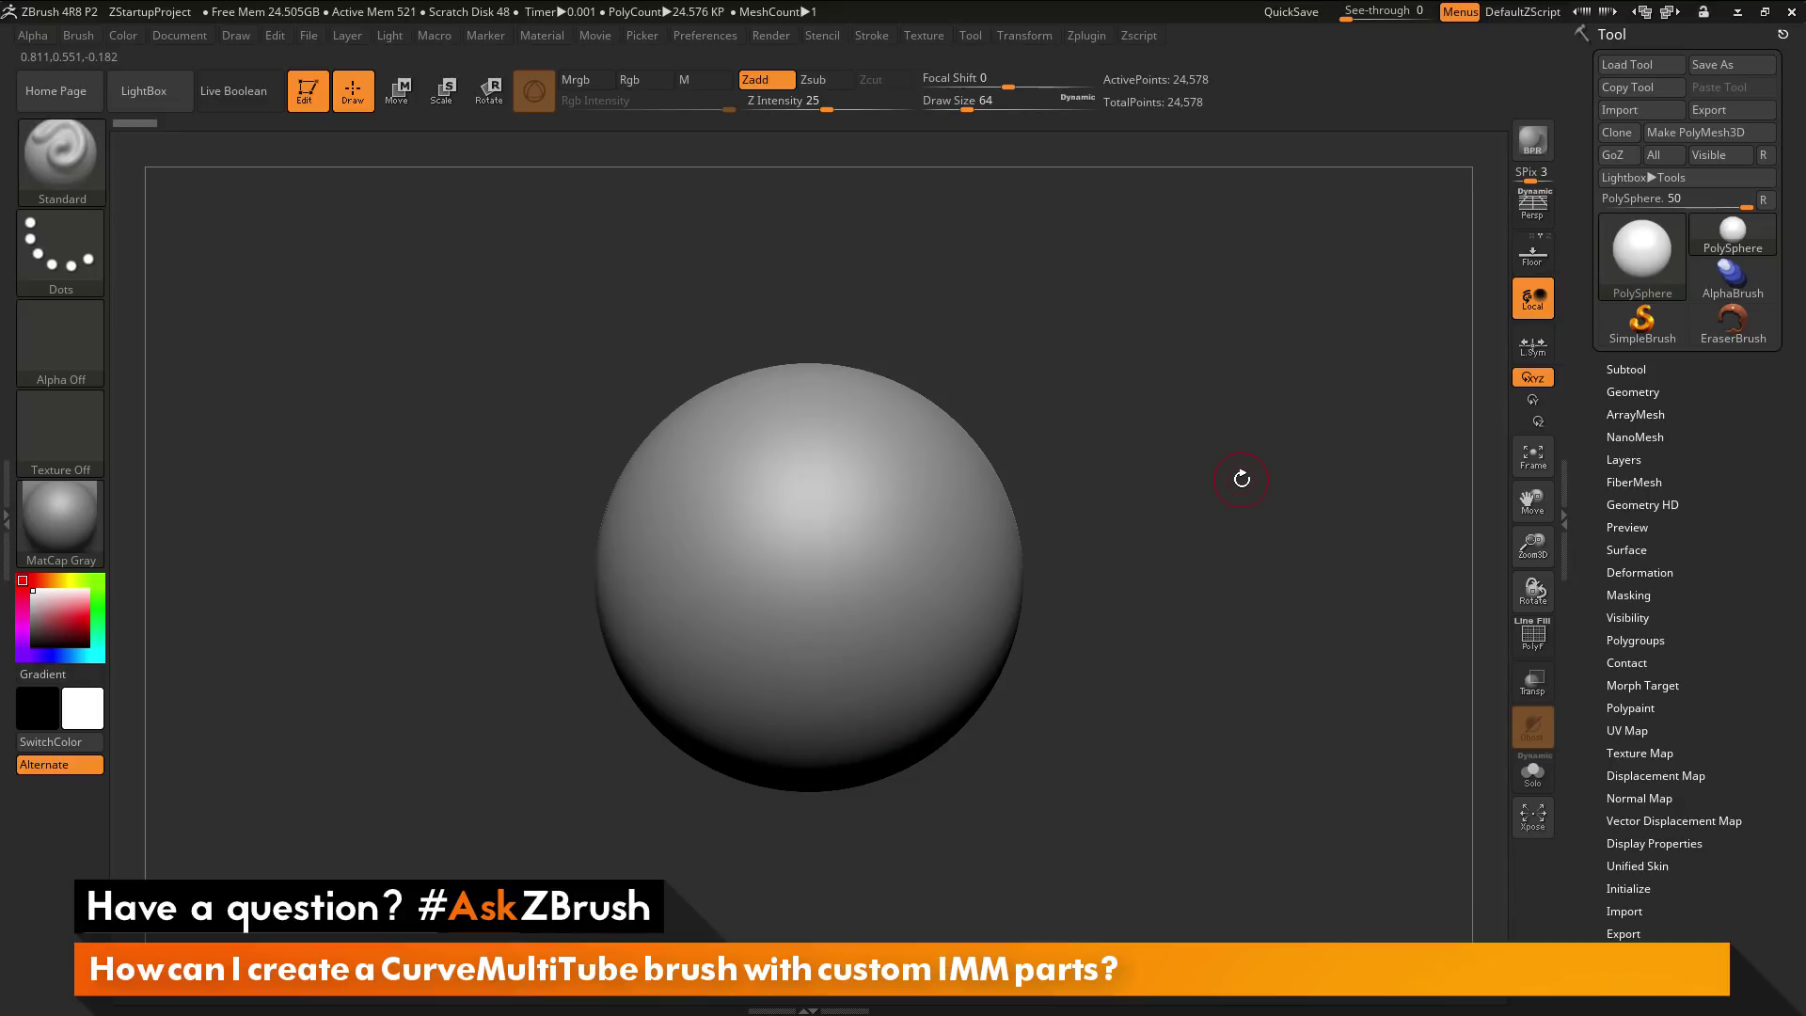
Step: Expand the Tool palette's Geometry subpalette for the PolySphere
{"action": "left_click", "coordinate": [1641, 392]}
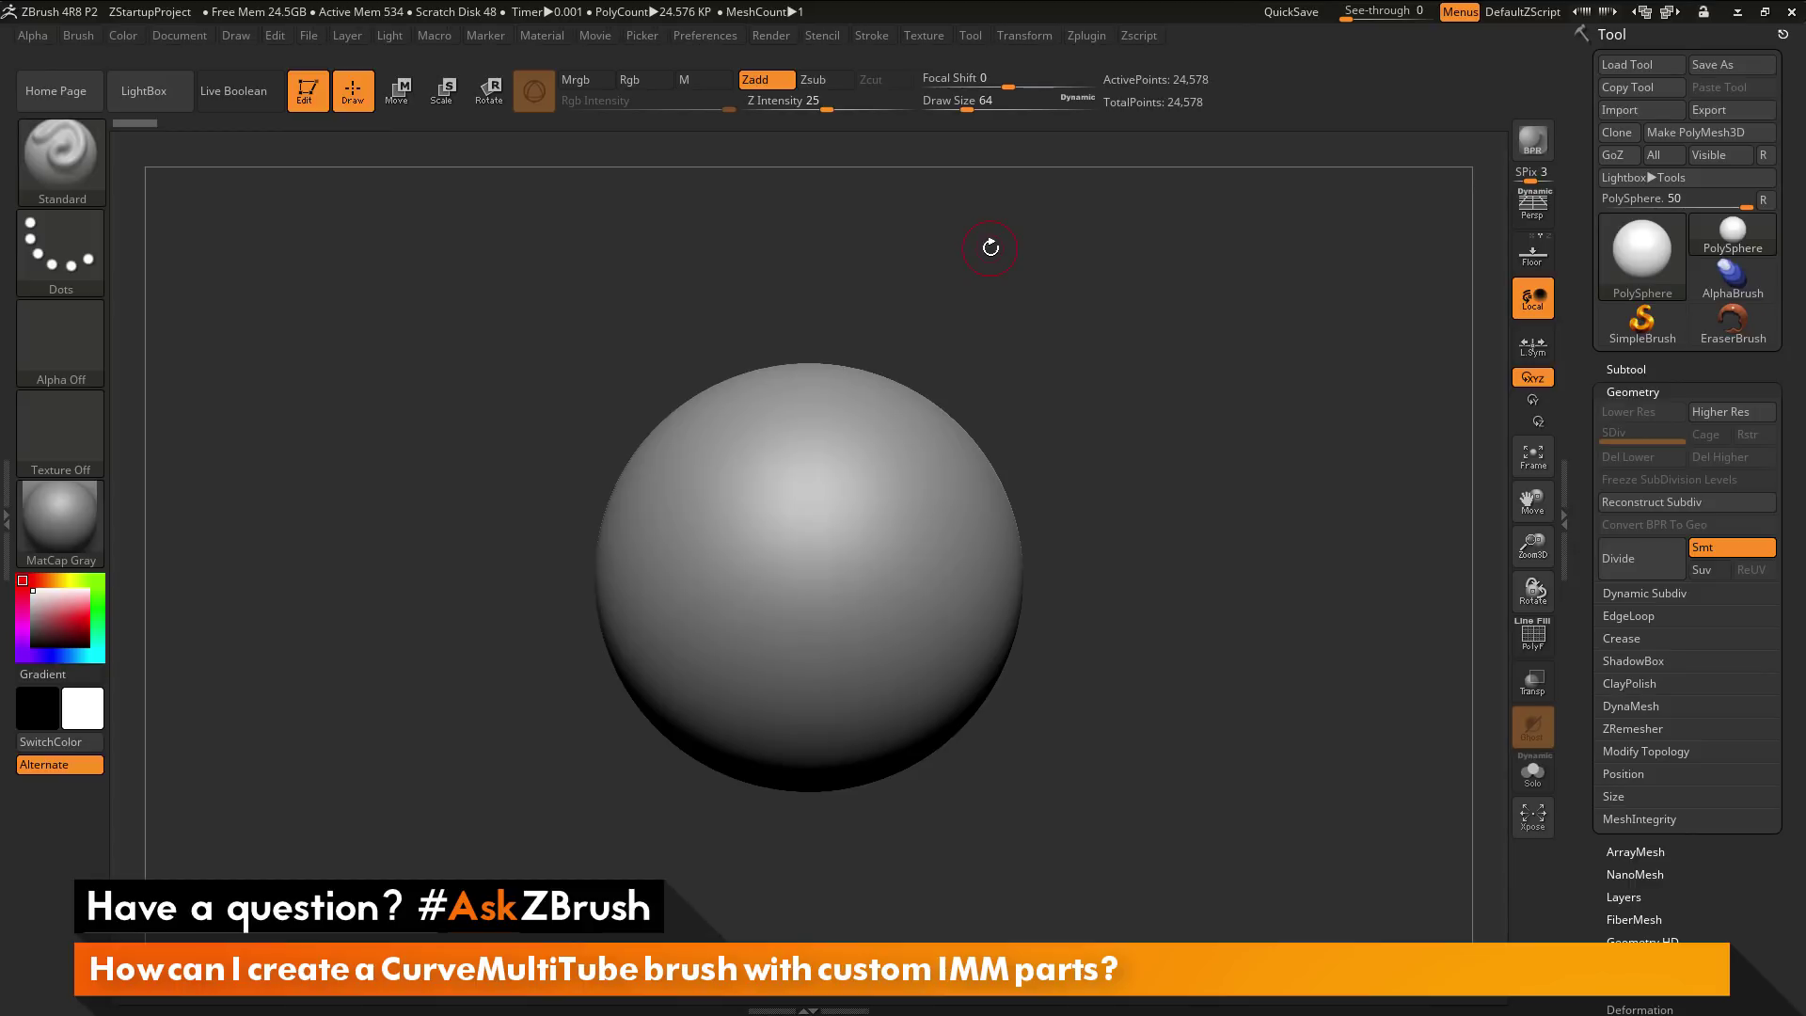
Step: Pick CurveMultiTube from the brush palette as the active brush
{"action": "left_click", "coordinate": [56, 167]}
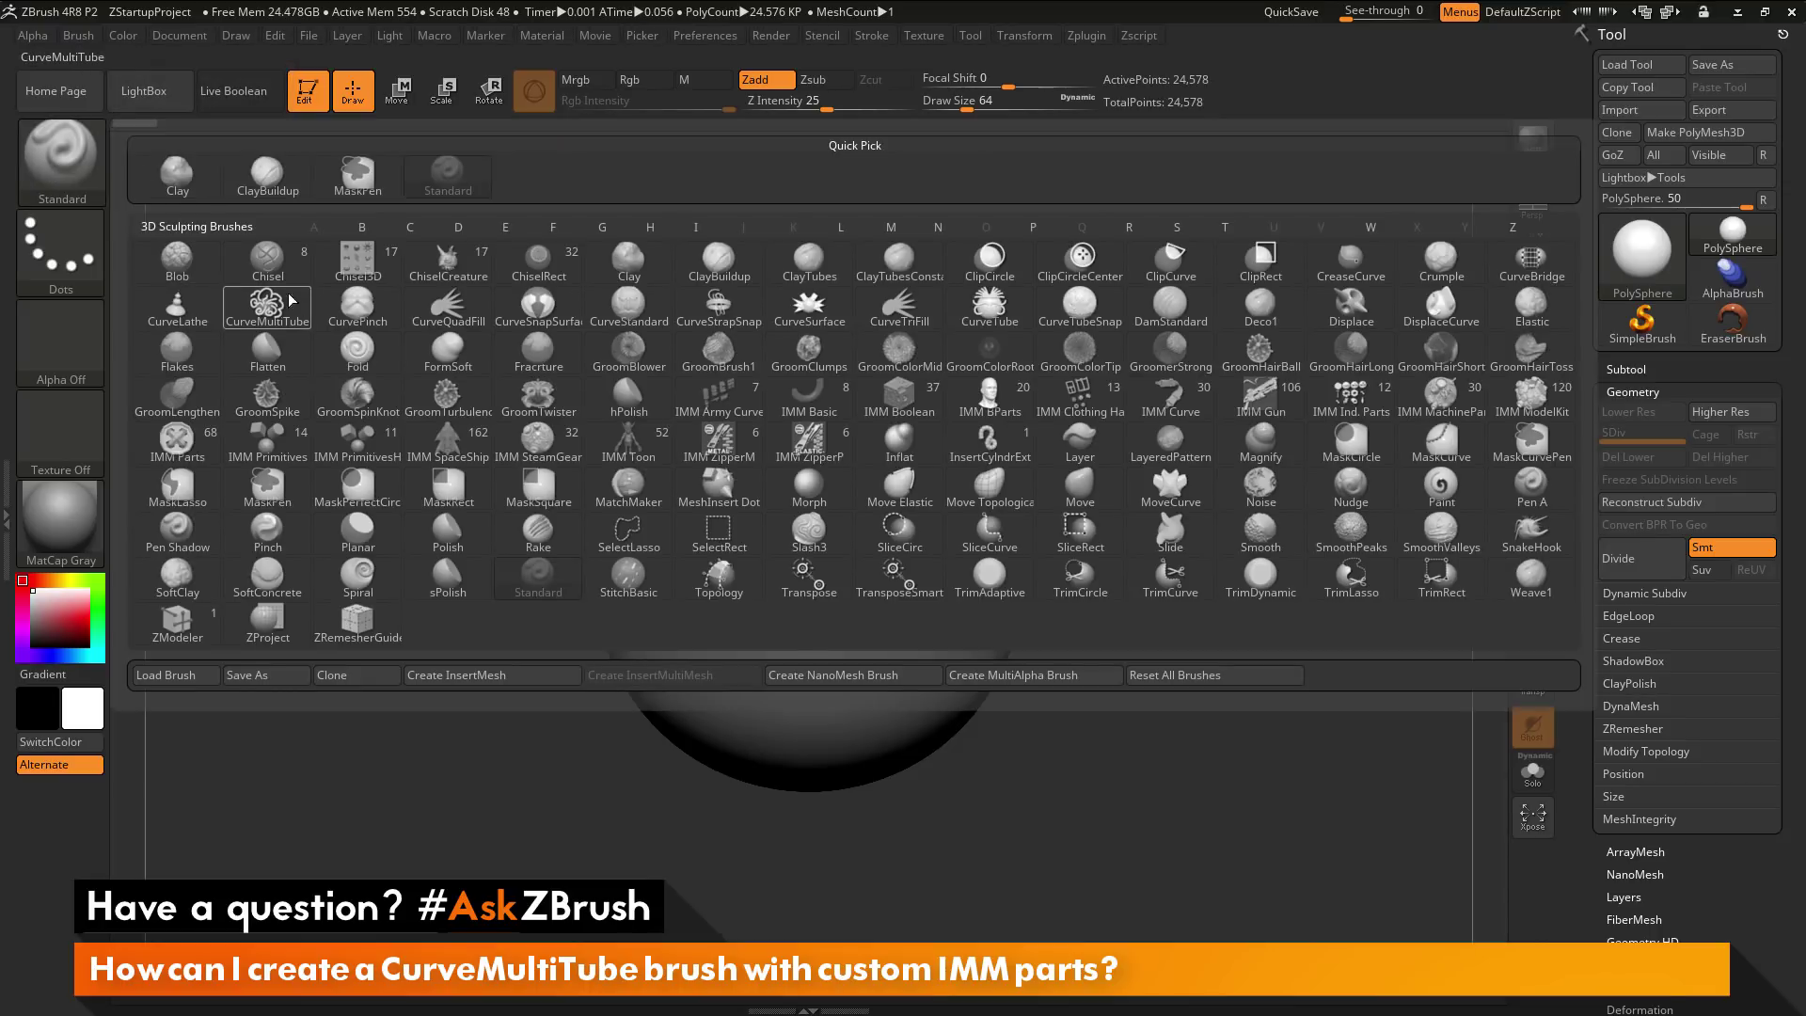
{"action": "mouse_move", "coordinate": [279, 321]}
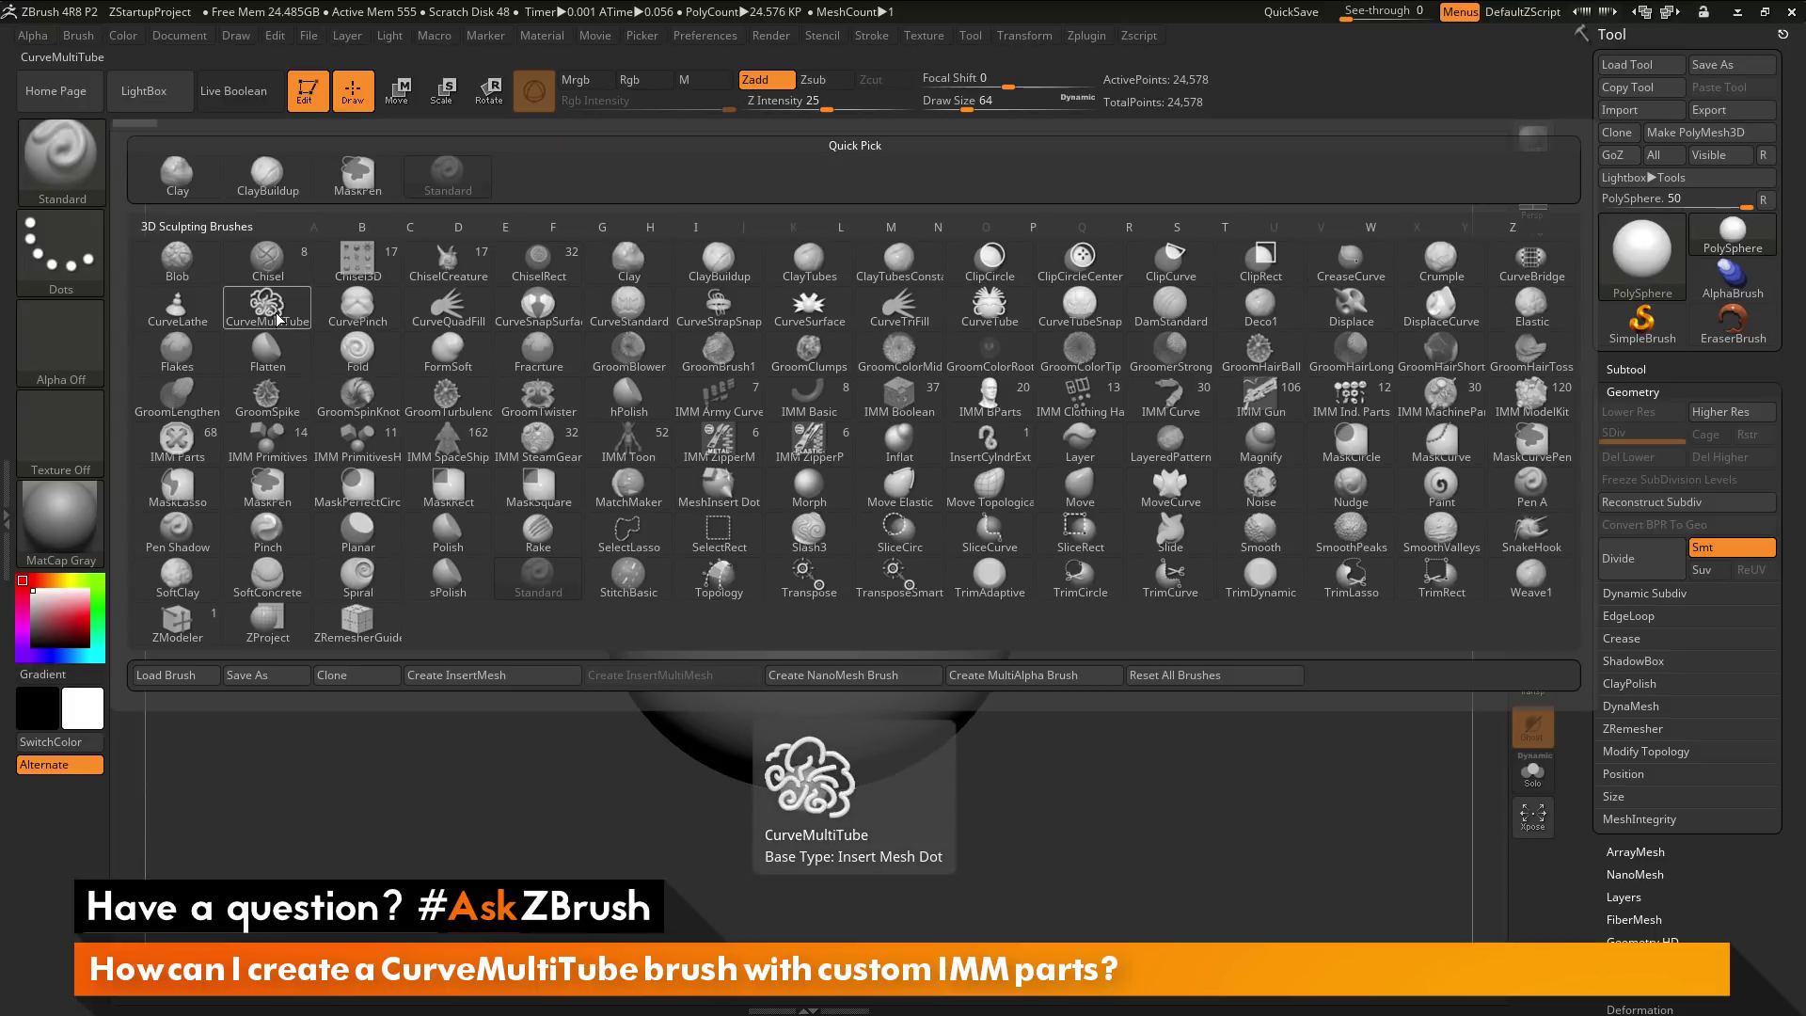
{"action": "left_click", "coordinate": [269, 308]}
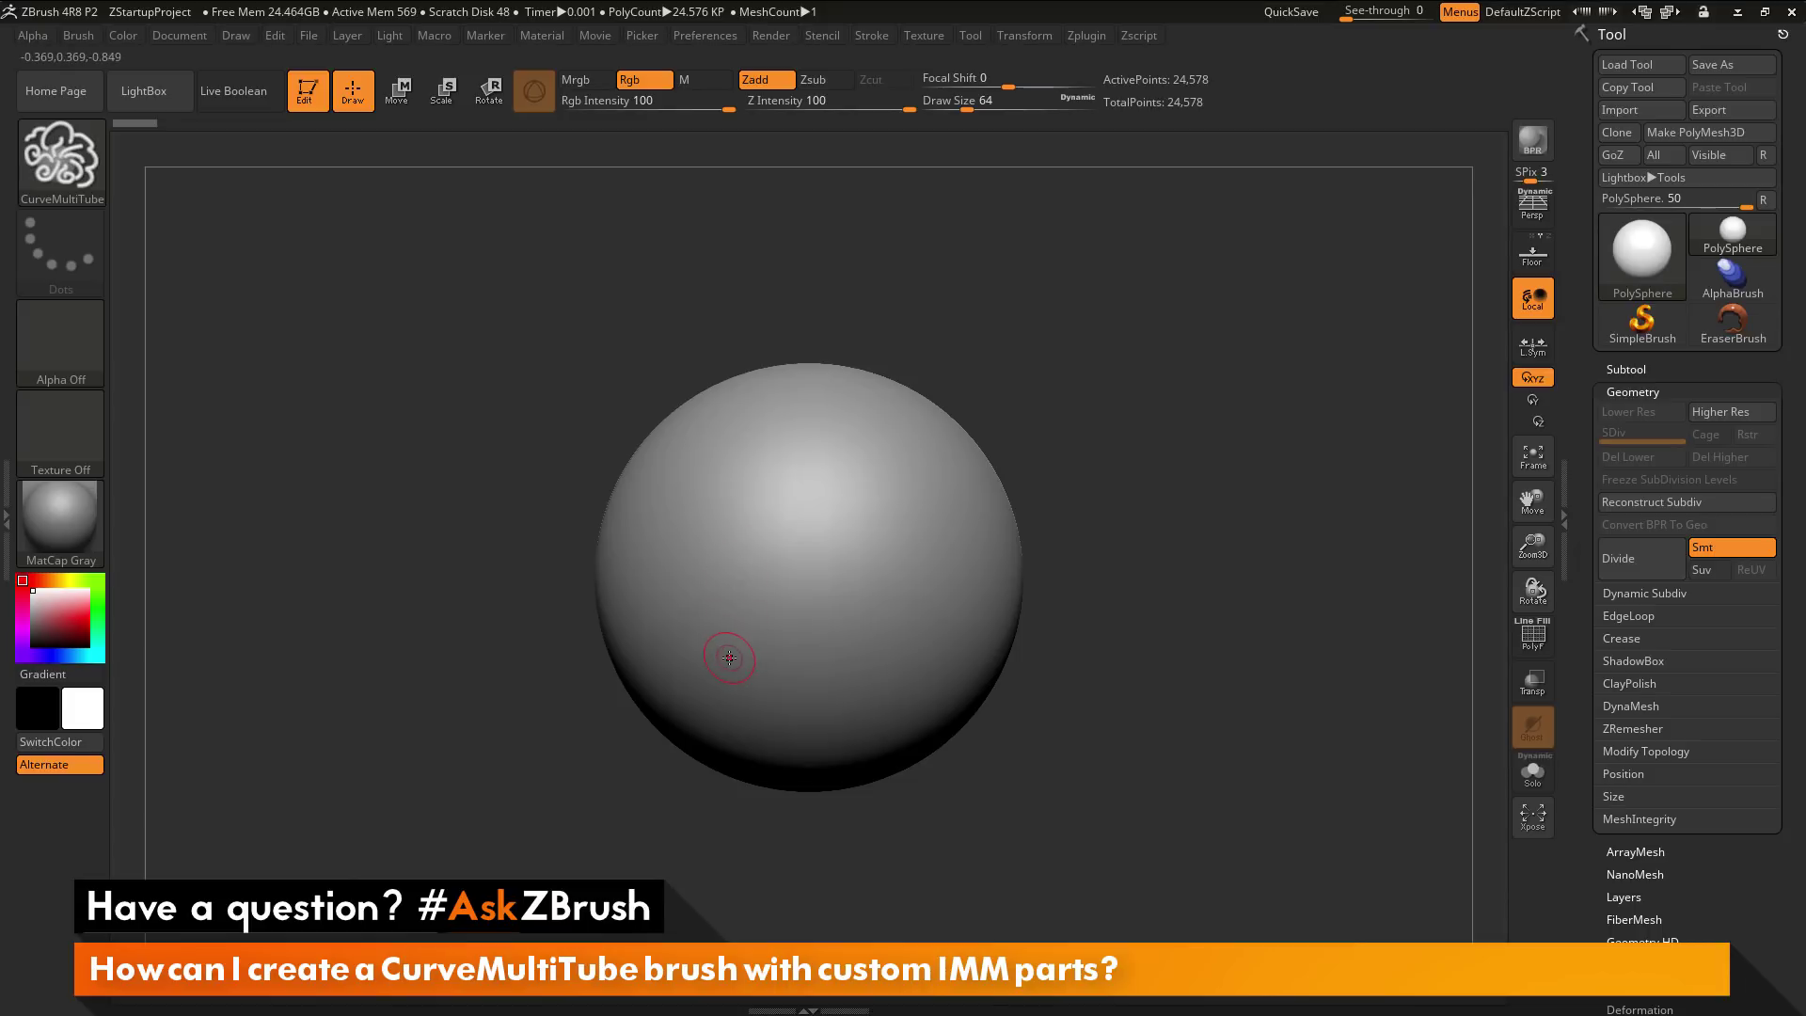
Step: Draw four curved tubes out of the sphere's right, top and left sides
{"action": "mouse_move", "coordinate": [884, 517]}
{"action": "left_mouse_down"}
{"action": "mouse_move", "coordinate": [924, 453]}
{"action": "mouse_move", "coordinate": [1153, 266]}
{"action": "left_mouse_up"}
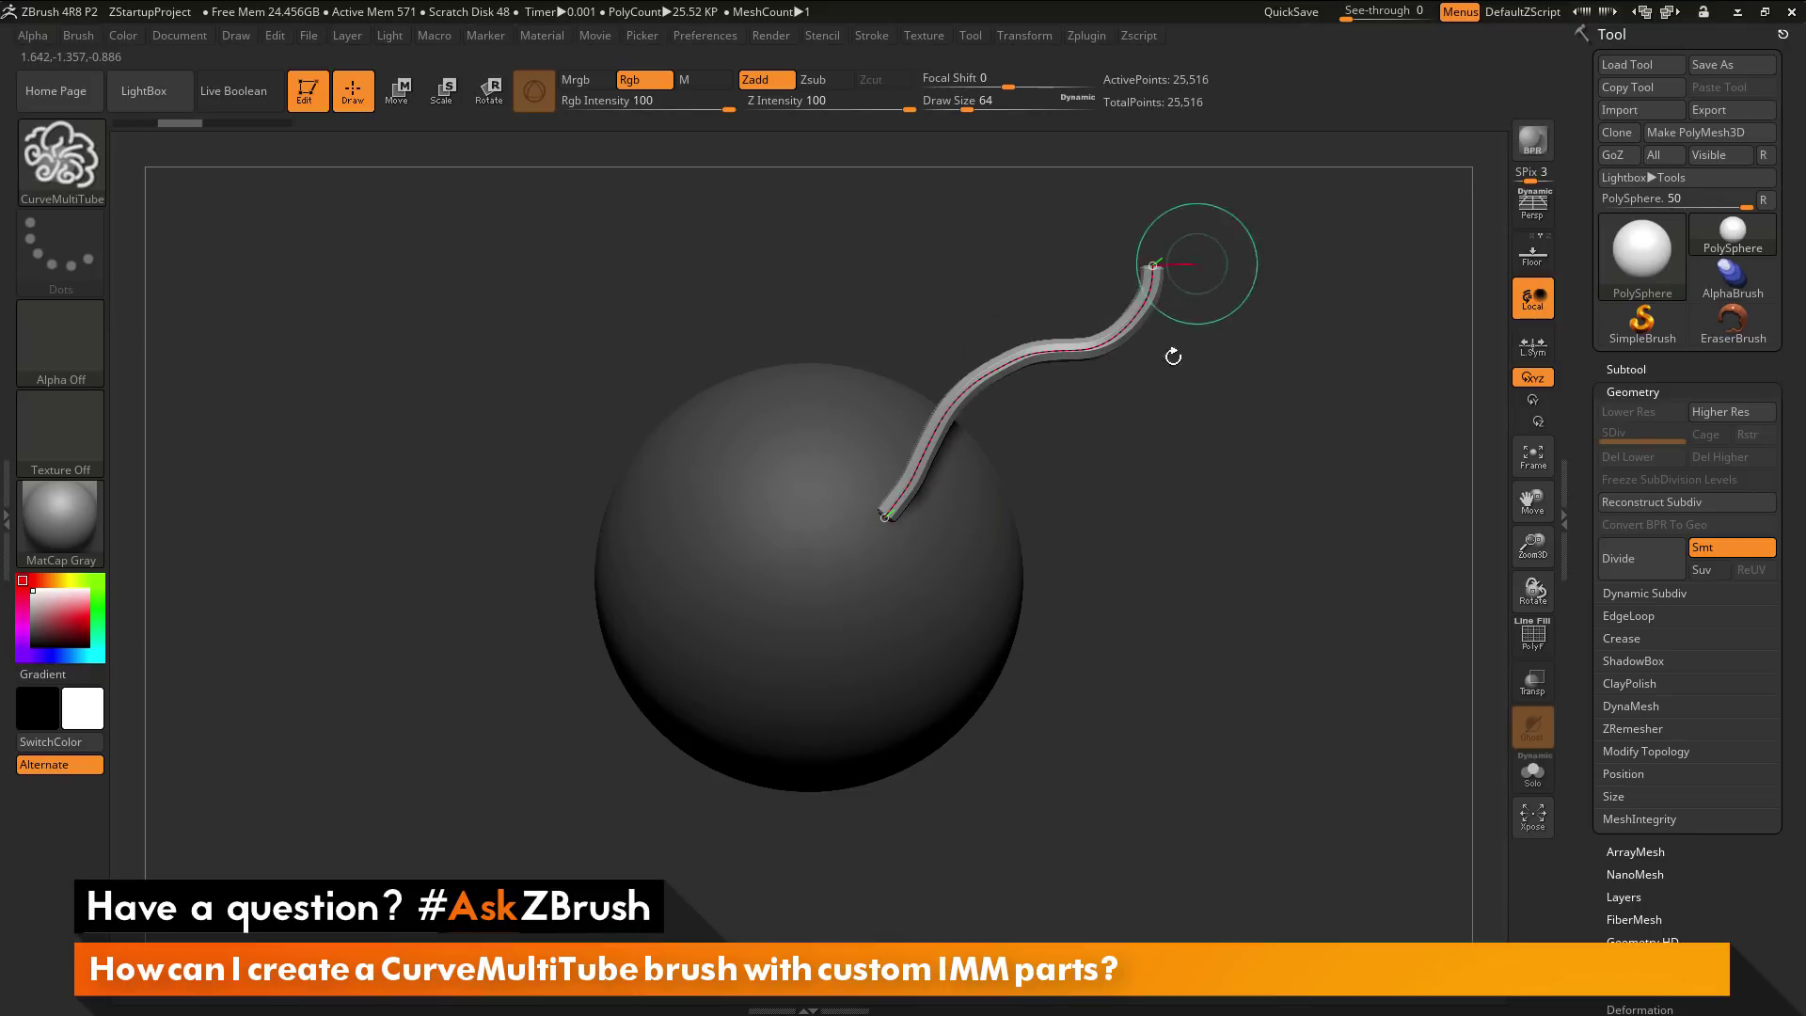
{"action": "left_click_drag", "start_coordinate": [948, 596], "coordinate": [1258, 475]}
{"action": "left_click_drag", "start_coordinate": [816, 393], "coordinate": [874, 212]}
{"action": "mouse_move", "coordinate": [657, 423]}
{"action": "left_mouse_down"}
{"action": "mouse_move", "coordinate": [558, 377]}
{"action": "mouse_move", "coordinate": [449, 530]}
{"action": "mouse_move", "coordinate": [348, 542]}
{"action": "left_mouse_up"}
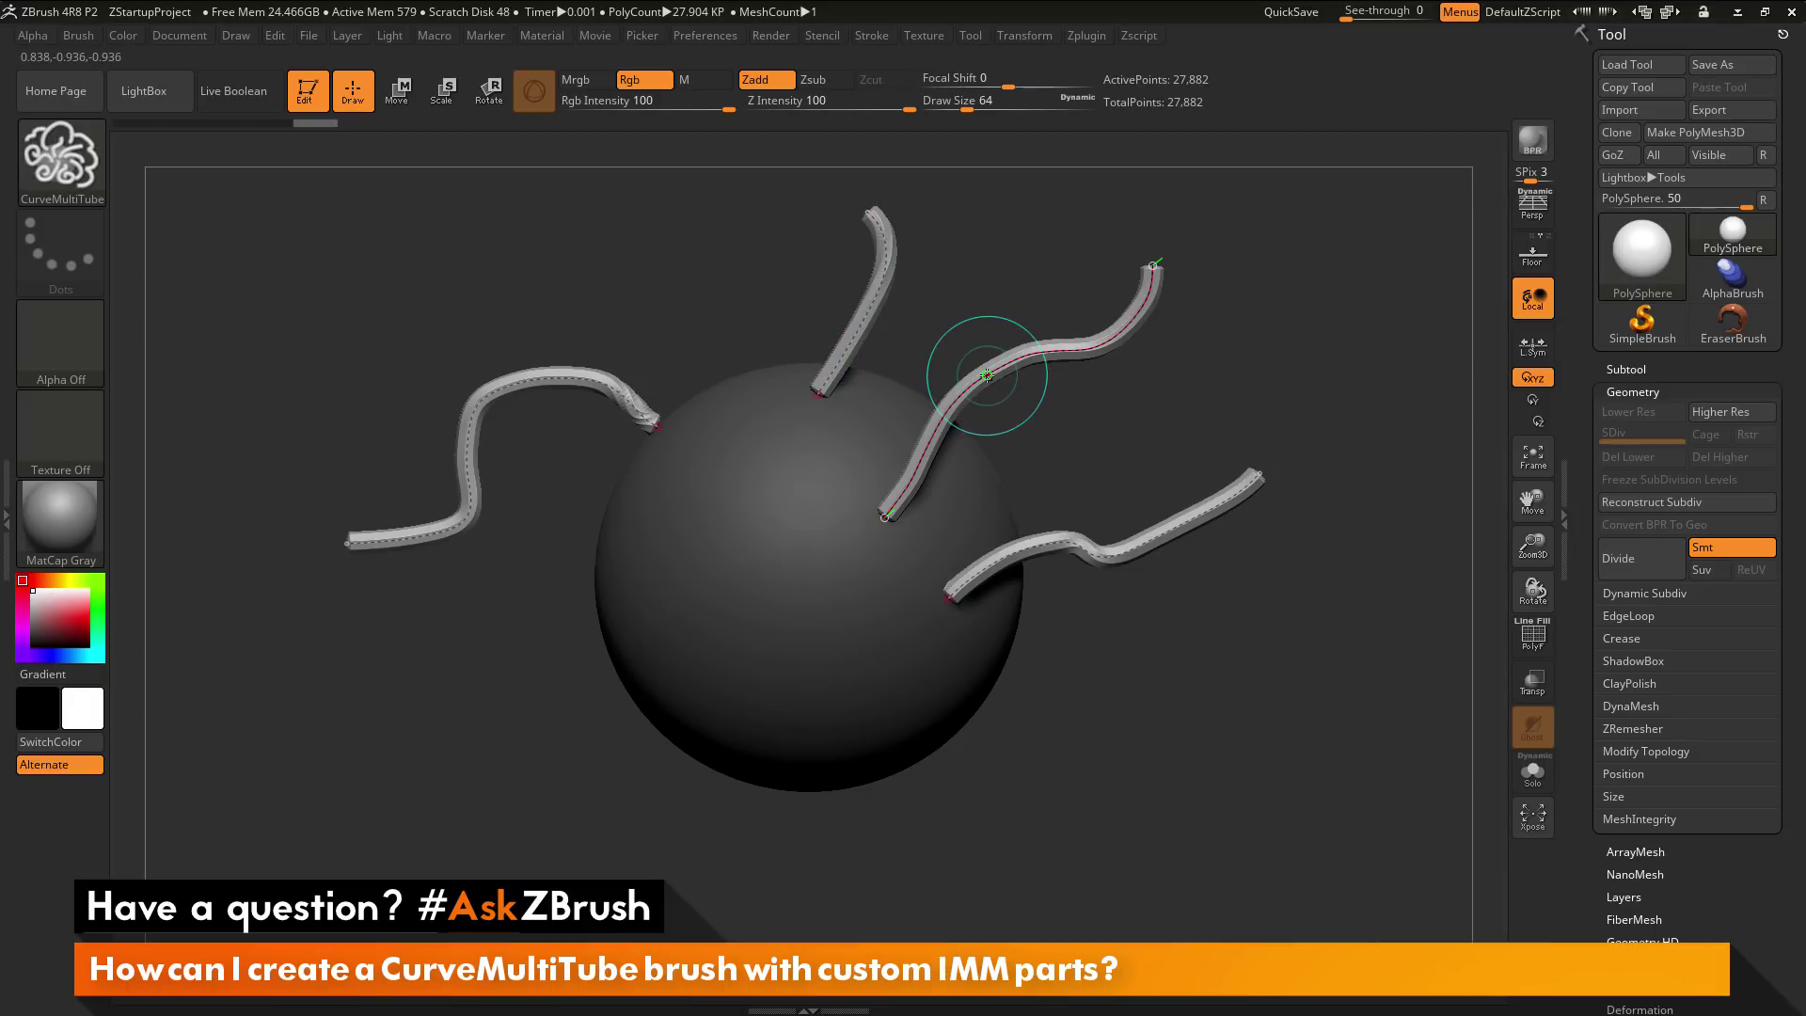
Step: Bend the tubes into zigzag, V and arch shapes by dragging their curve points
{"action": "mouse_move", "coordinate": [986, 375]}
{"action": "left_mouse_down"}
{"action": "mouse_move", "coordinate": [935, 349]}
{"action": "mouse_move", "coordinate": [1002, 410]}
{"action": "left_mouse_up"}
{"action": "mouse_move", "coordinate": [954, 597]}
{"action": "left_mouse_down"}
{"action": "mouse_move", "coordinate": [1049, 658]}
{"action": "mouse_move", "coordinate": [1257, 516]}
{"action": "mouse_move", "coordinate": [1265, 743]}
{"action": "mouse_move", "coordinate": [1136, 849]}
{"action": "left_mouse_up"}
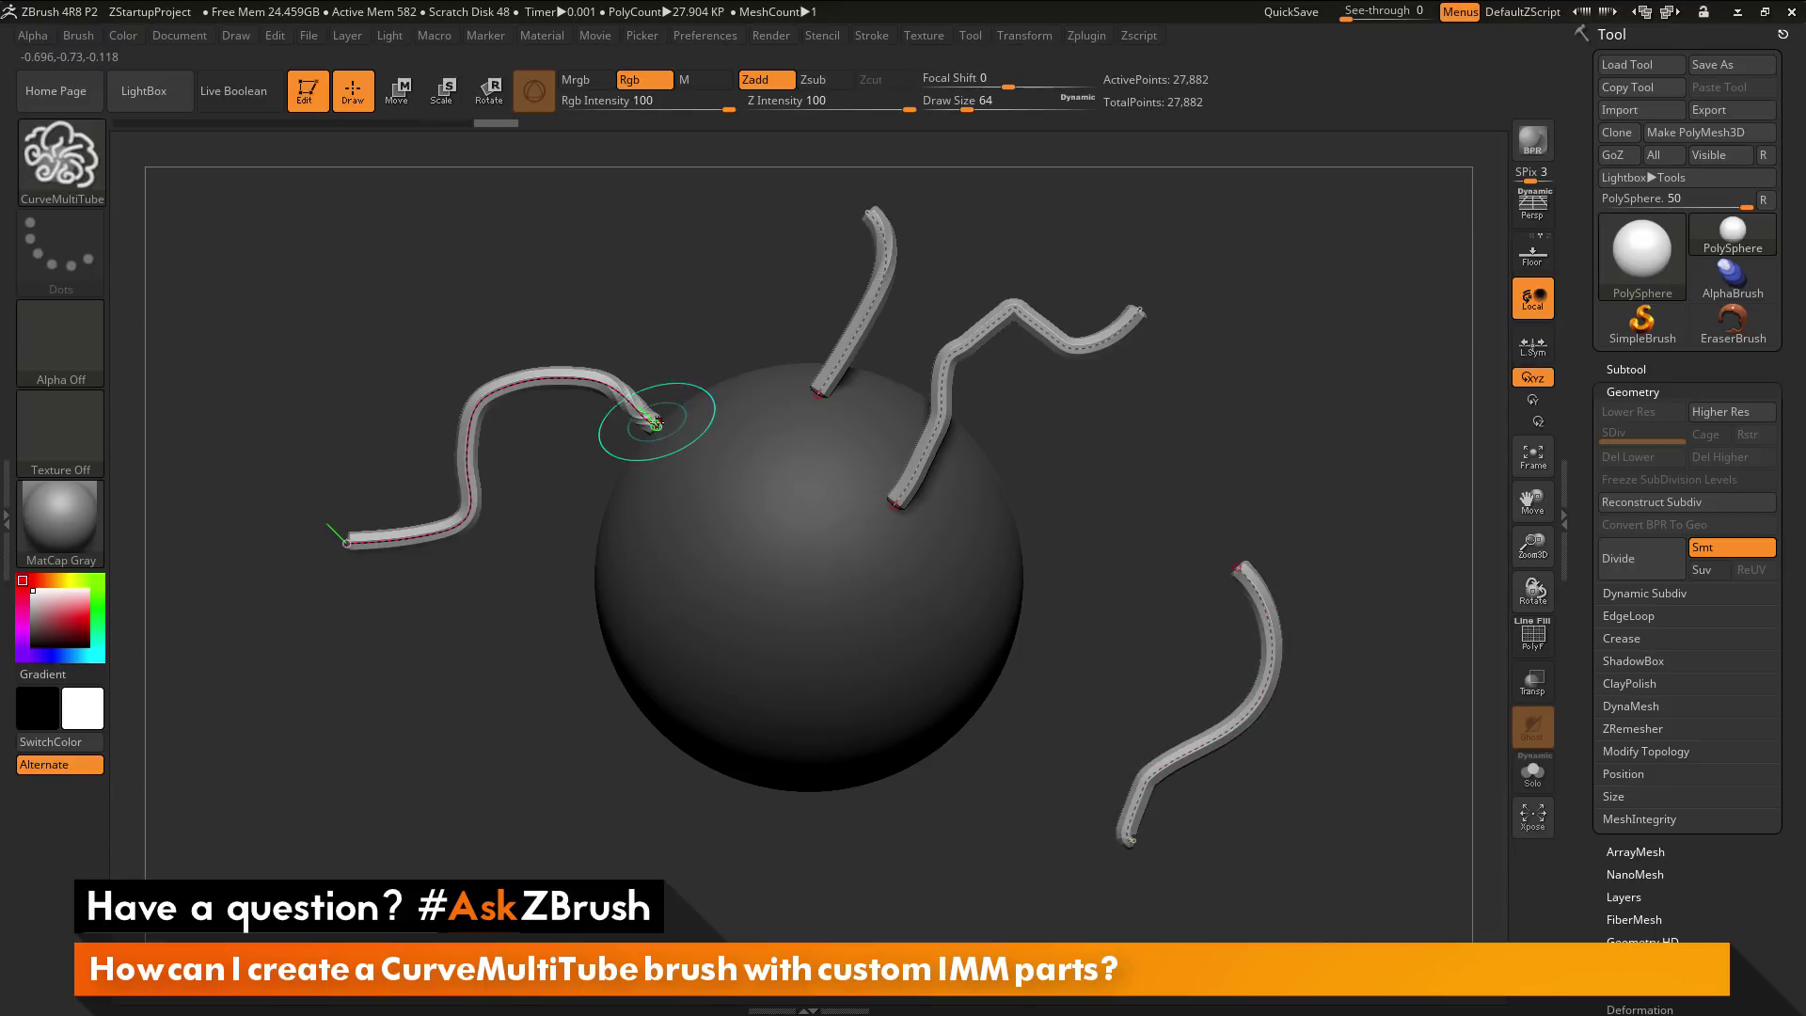
{"action": "mouse_move", "coordinate": [659, 418]}
{"action": "left_mouse_down"}
{"action": "mouse_move", "coordinate": [668, 306]}
{"action": "mouse_move", "coordinate": [710, 230]}
{"action": "mouse_move", "coordinate": [747, 226]}
{"action": "left_mouse_up"}
{"action": "mouse_move", "coordinate": [873, 214]}
{"action": "left_mouse_down"}
{"action": "mouse_move", "coordinate": [978, 199]}
{"action": "mouse_move", "coordinate": [1008, 235]}
{"action": "left_mouse_up"}
{"action": "mouse_move", "coordinate": [1136, 318]}
{"action": "left_mouse_down"}
{"action": "mouse_move", "coordinate": [1230, 377]}
{"action": "mouse_move", "coordinate": [1213, 466]}
{"action": "left_mouse_up"}
Step: Add another tube left of the sphere and hook the remaining tube ends into new curves
{"action": "mouse_move", "coordinate": [621, 548]}
{"action": "left_mouse_down"}
{"action": "mouse_move", "coordinate": [497, 638]}
{"action": "mouse_move", "coordinate": [518, 792]}
{"action": "left_mouse_up"}
{"action": "mouse_move", "coordinate": [945, 388]}
{"action": "left_mouse_down"}
{"action": "mouse_move", "coordinate": [1098, 447]}
{"action": "mouse_move", "coordinate": [1103, 555]}
{"action": "left_mouse_up"}
{"action": "mouse_move", "coordinate": [1240, 572]}
{"action": "left_mouse_down"}
{"action": "mouse_move", "coordinate": [1049, 442]}
{"action": "mouse_move", "coordinate": [952, 310]}
{"action": "mouse_move", "coordinate": [1007, 239]}
{"action": "mouse_move", "coordinate": [1107, 252]}
{"action": "left_mouse_up"}
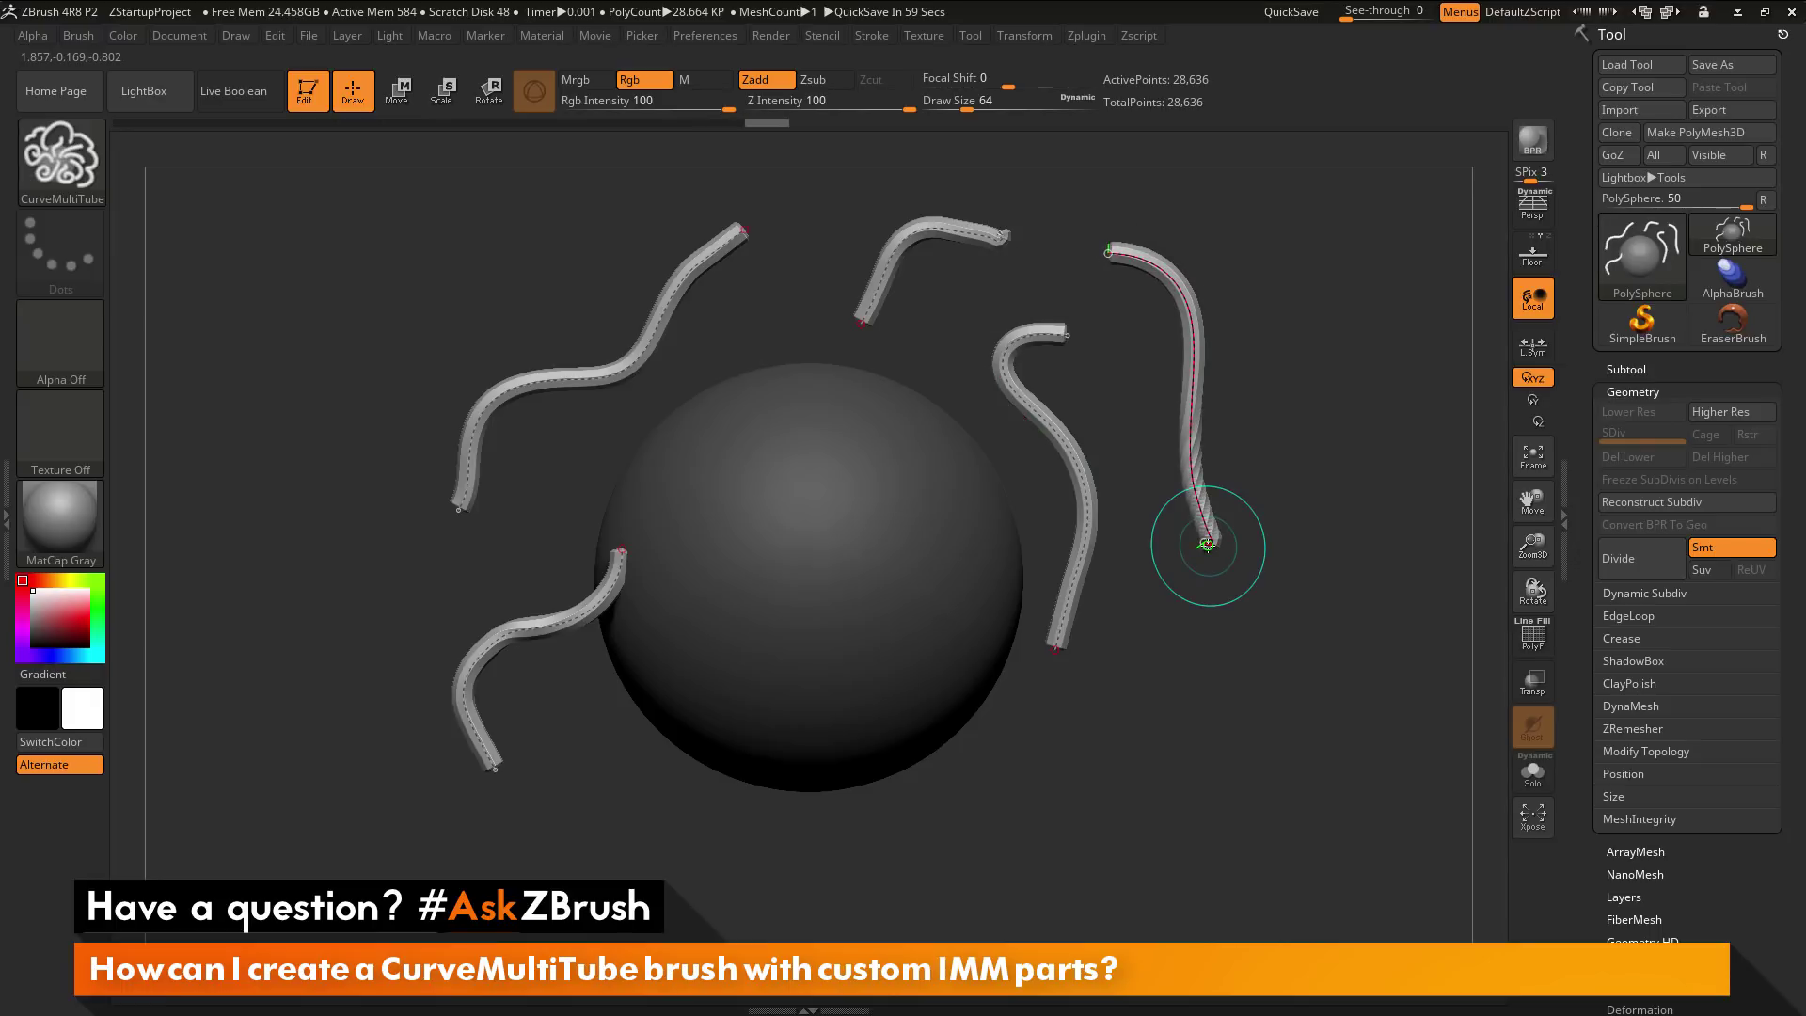
{"action": "mouse_move", "coordinate": [744, 231]}
{"action": "left_mouse_down"}
{"action": "mouse_move", "coordinate": [776, 302]}
{"action": "mouse_move", "coordinate": [748, 303]}
{"action": "left_mouse_up"}
{"action": "left_click", "coordinate": [360, 328]}
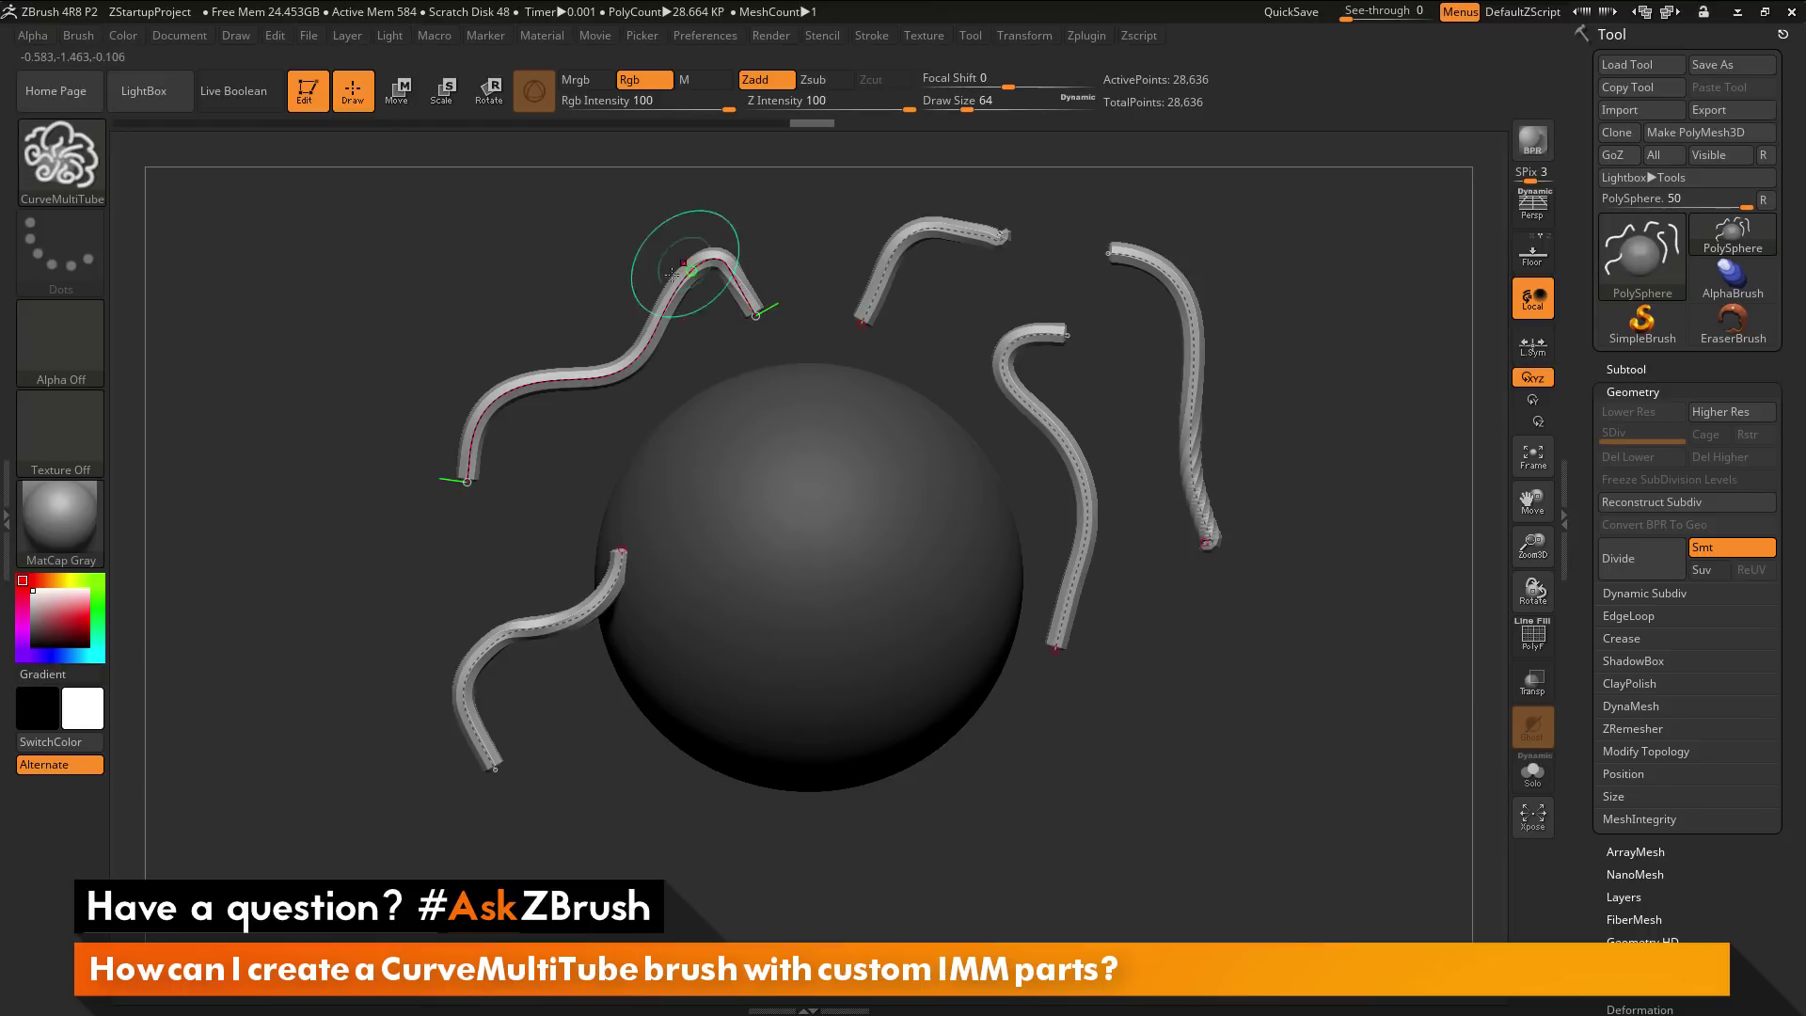
{"action": "mouse_move", "coordinate": [484, 421]}
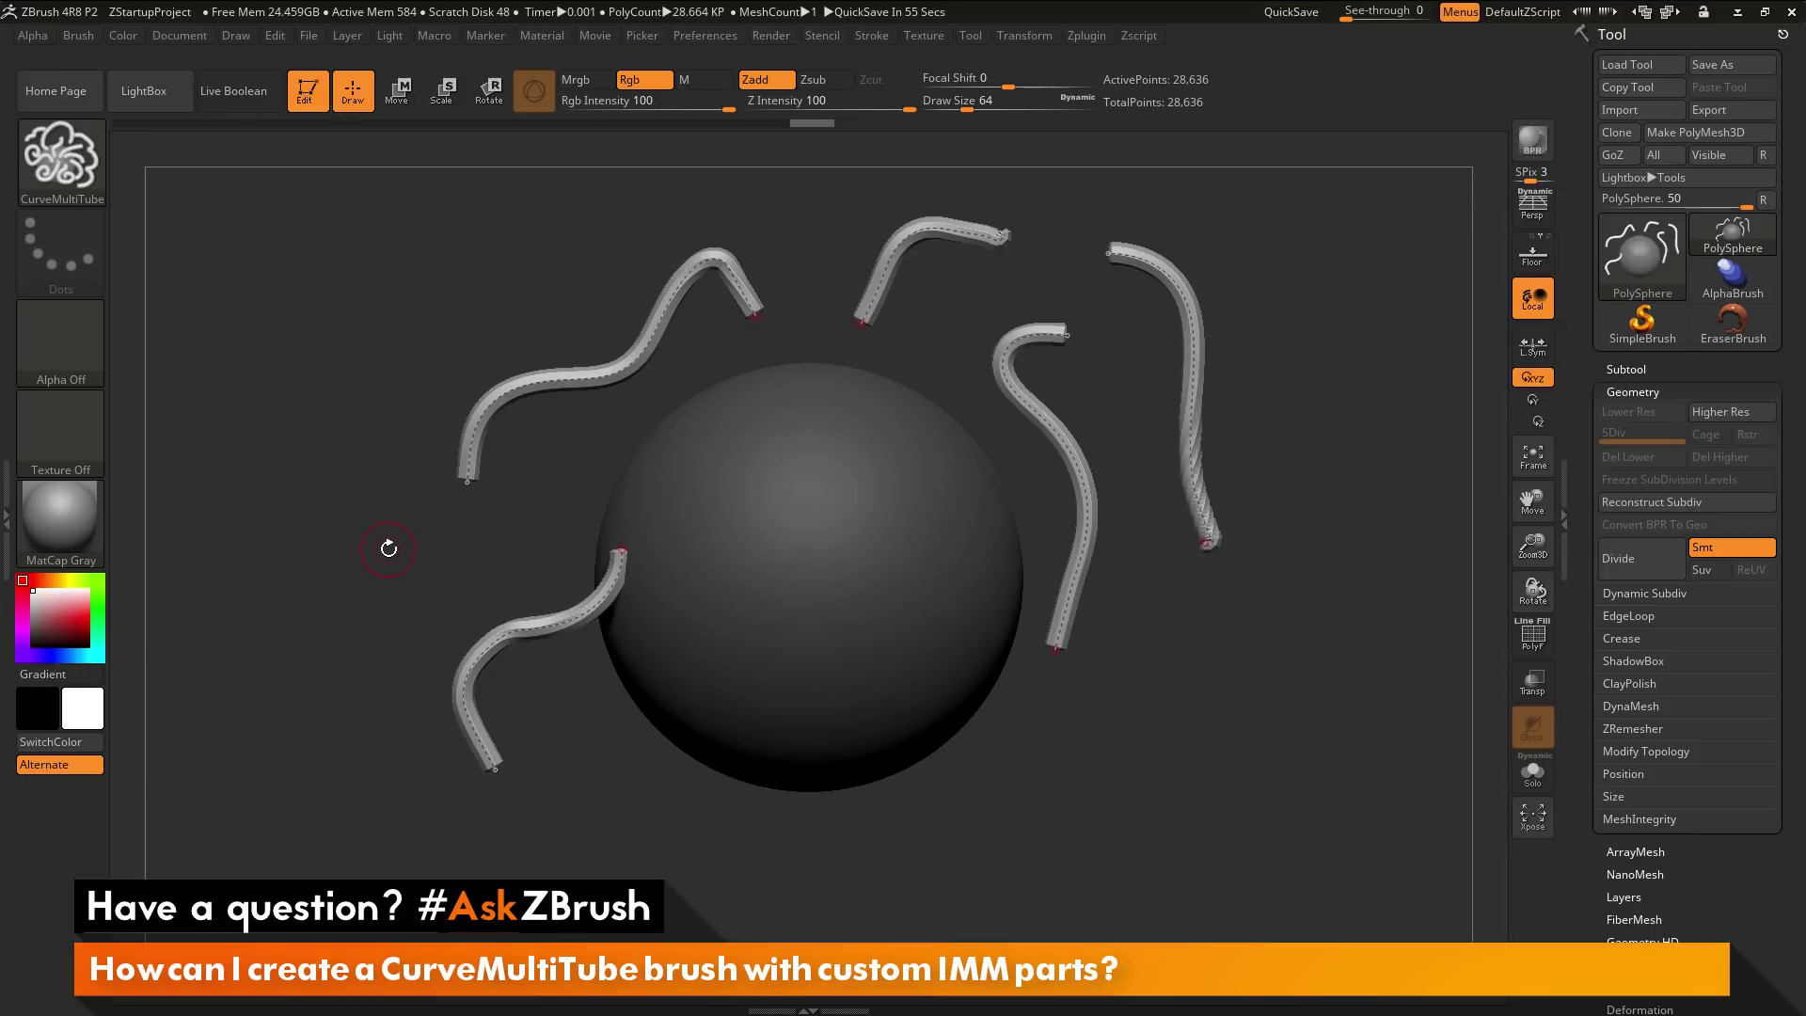
Step: Make IMM Curve the active brush and undo the tube strokes back to the bare PolySphere
{"action": "left_click", "coordinate": [62, 154]}
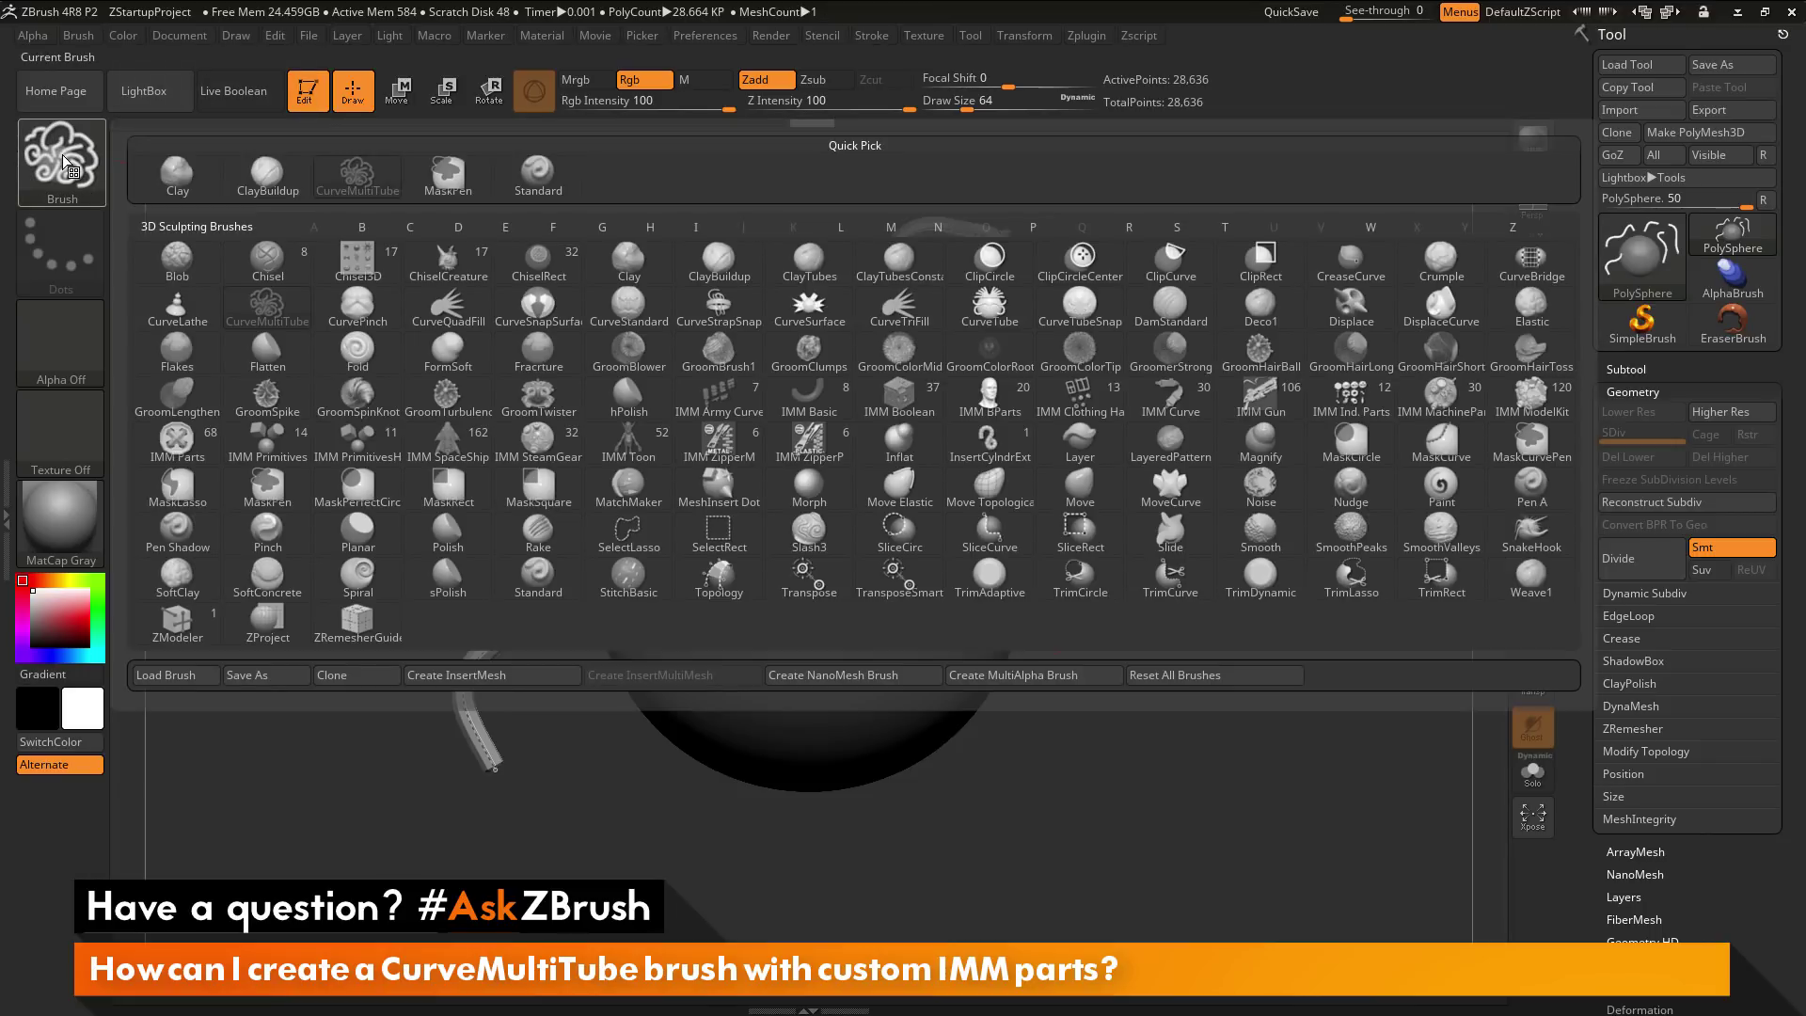
{"action": "left_click", "coordinate": [1183, 407]}
{"action": "key", "text": "ctrl"}
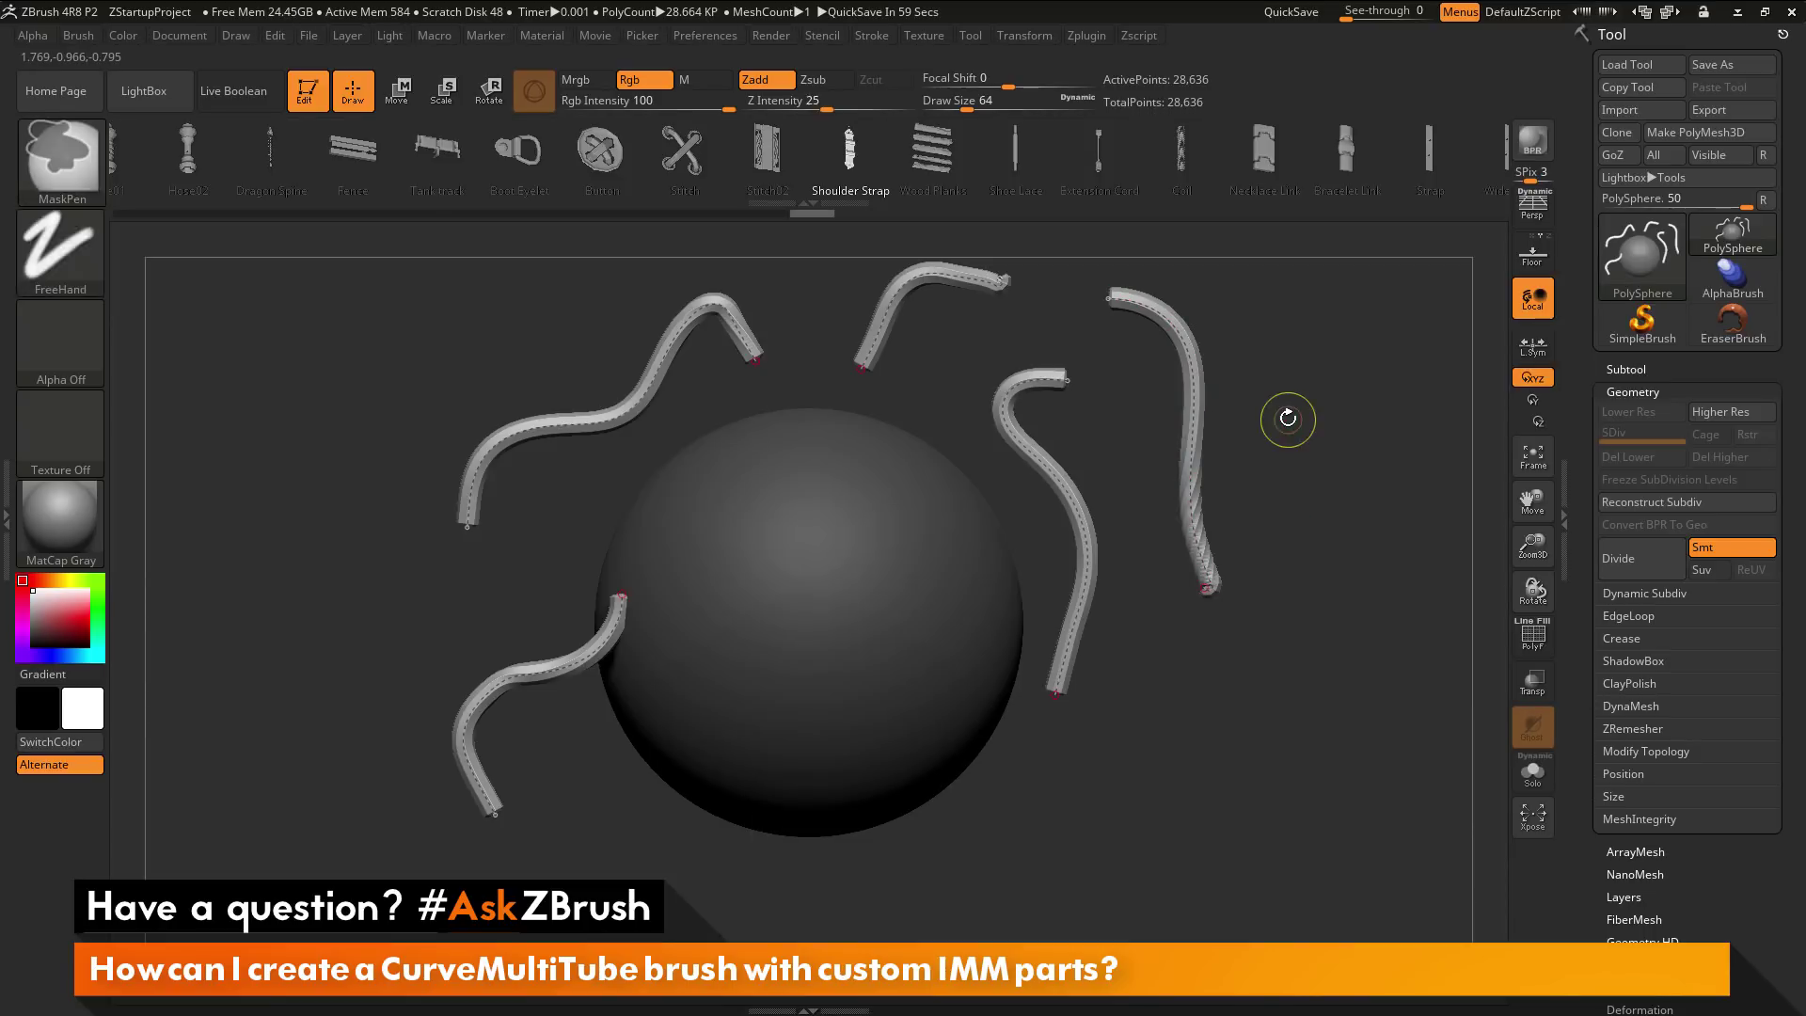
{"action": "key", "text": "ctrl+z"}
{"action": "key", "text": "ctrl+z"}
{"action": "key", "text": "ctrl+z"}
{"action": "key", "text": "ctrl+z"}
{"action": "key", "text": "ctrl+z"}
{"action": "key", "text": "ctrl+z"}
{"action": "key", "text": "ctrl+z"}
{"action": "key", "text": "ctrl+z"}
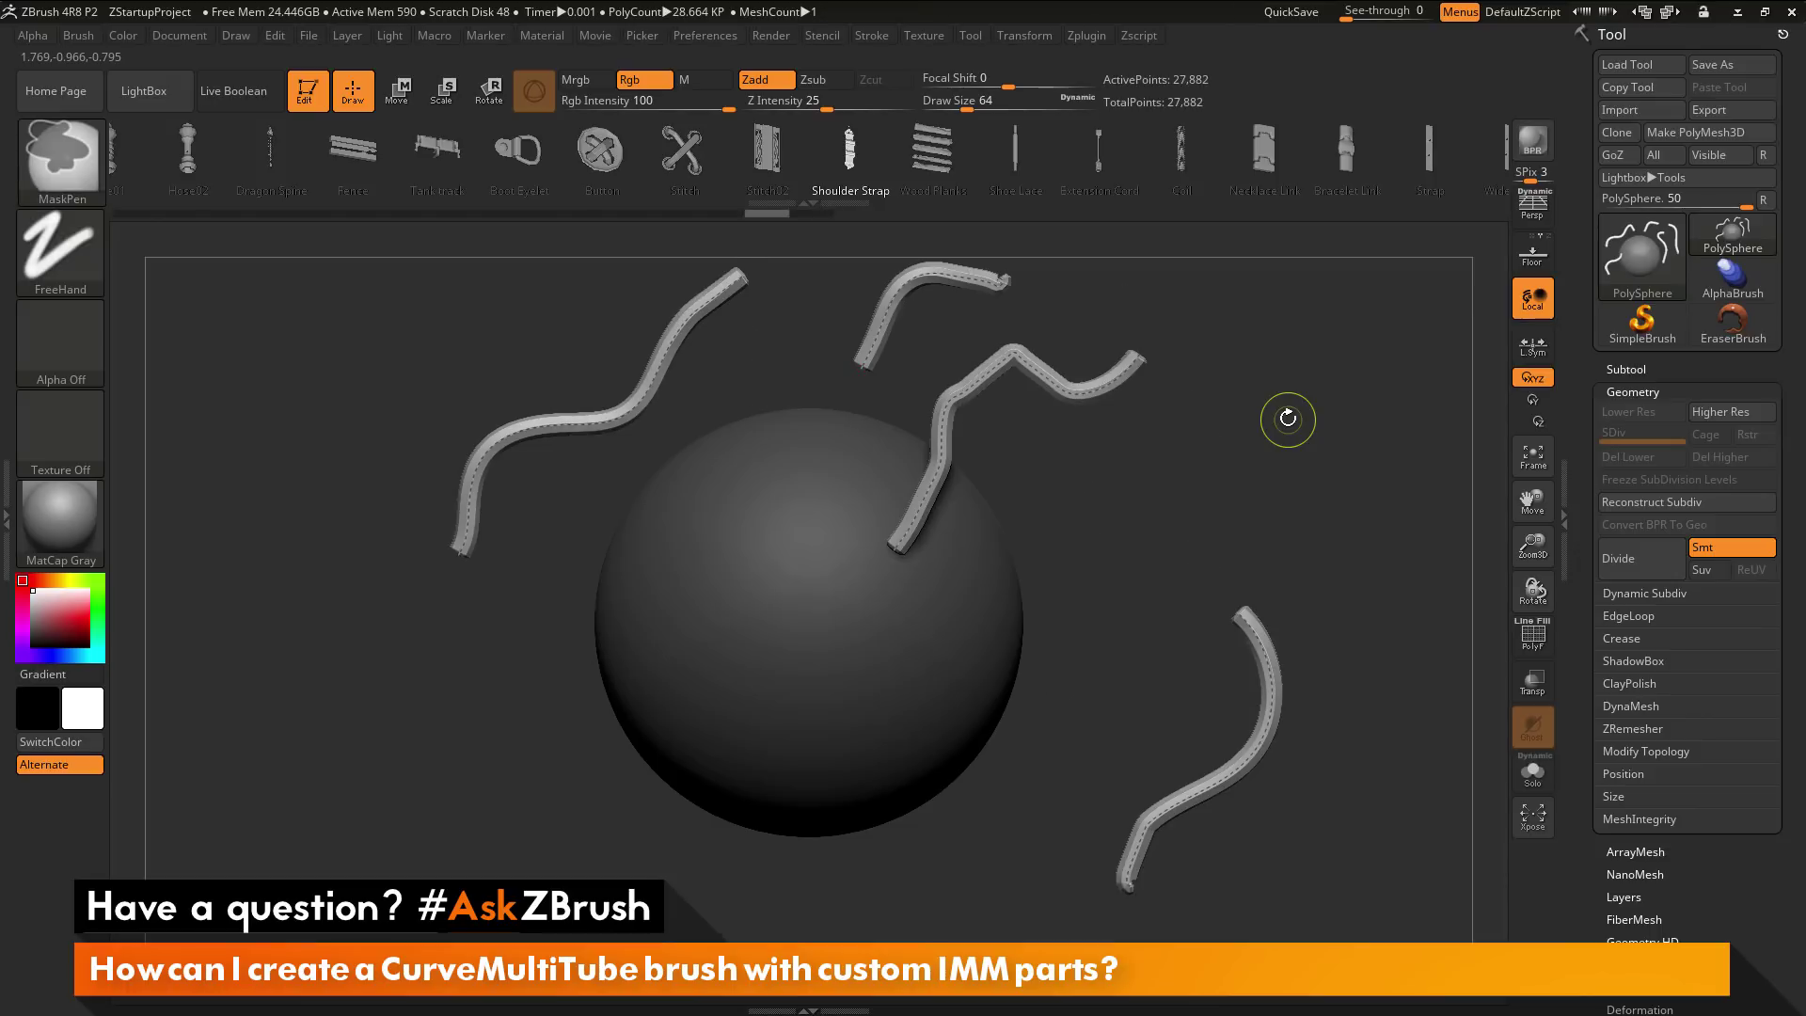
{"action": "key", "text": "ctrl+z"}
{"action": "key", "text": "ctrl+z"}
{"action": "key", "text": "ctrl+z"}
{"action": "key", "text": "ctrl+z"}
{"action": "key", "text": "ctrl+z"}
{"action": "key", "text": "ctrl+z"}
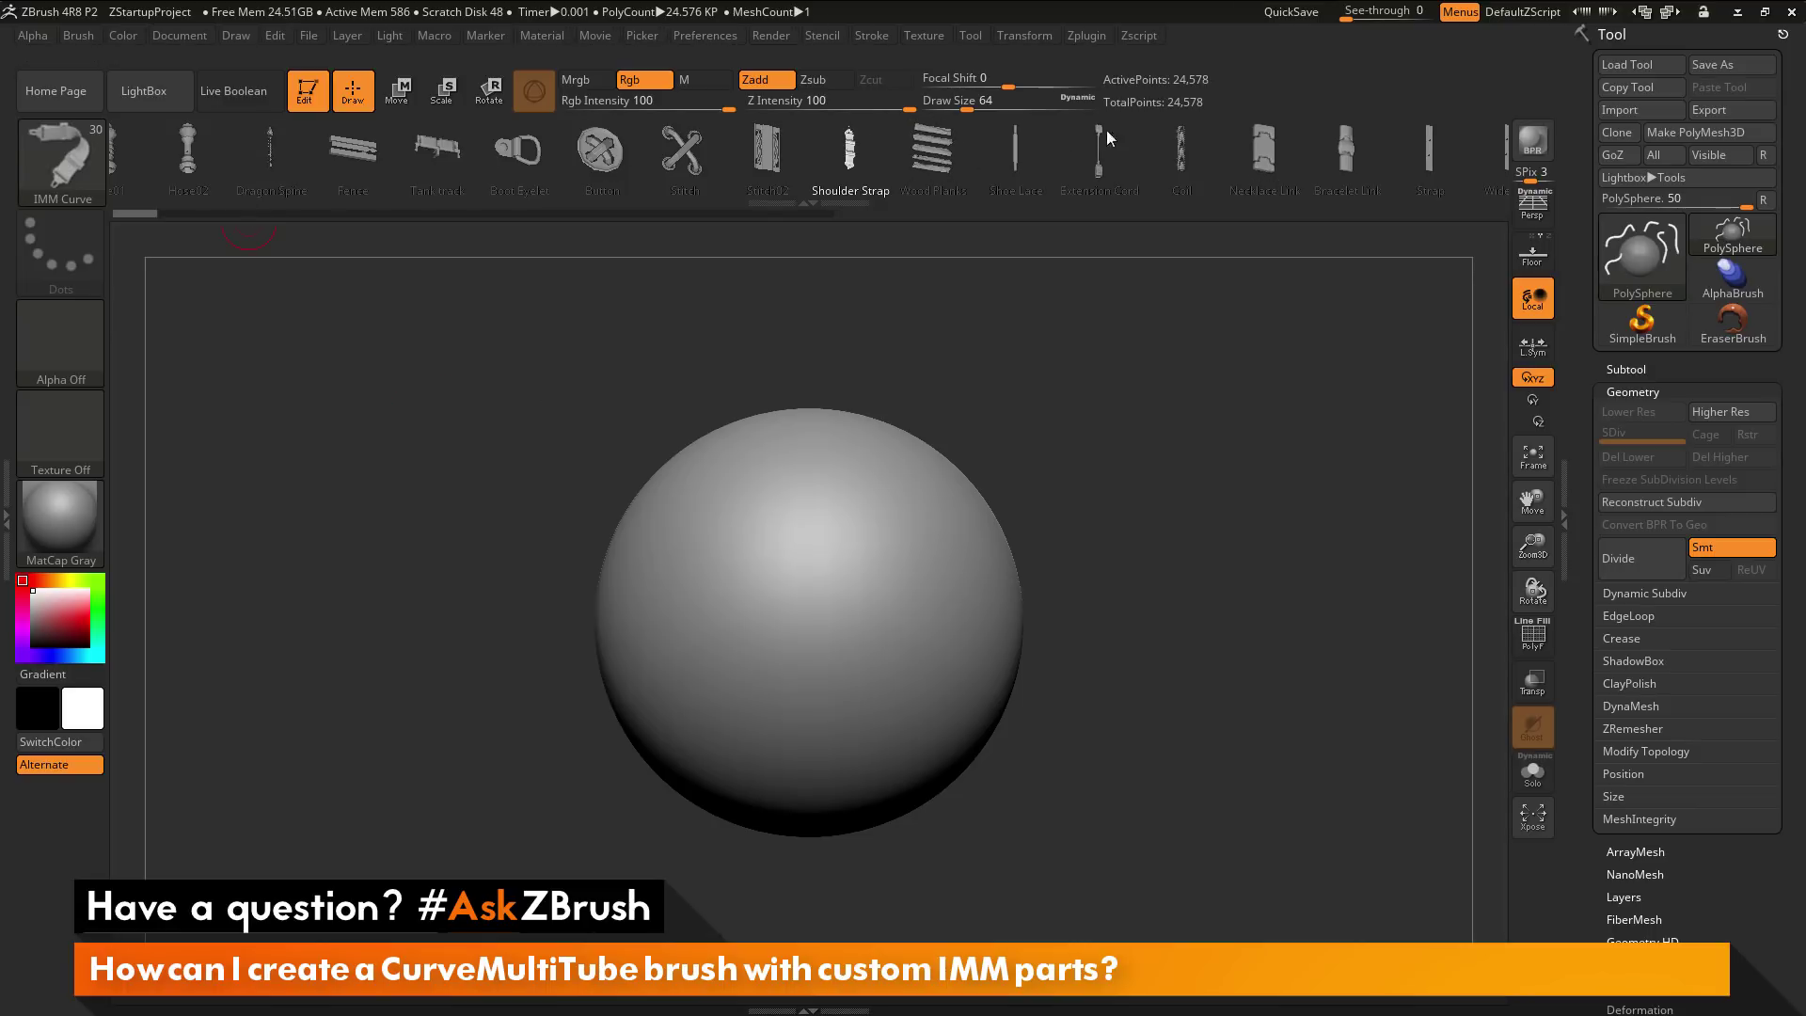
Step: Choose the Shoulder Strap part and lay a strap diagonally across the sphere's front
{"action": "left_click", "coordinate": [848, 163]}
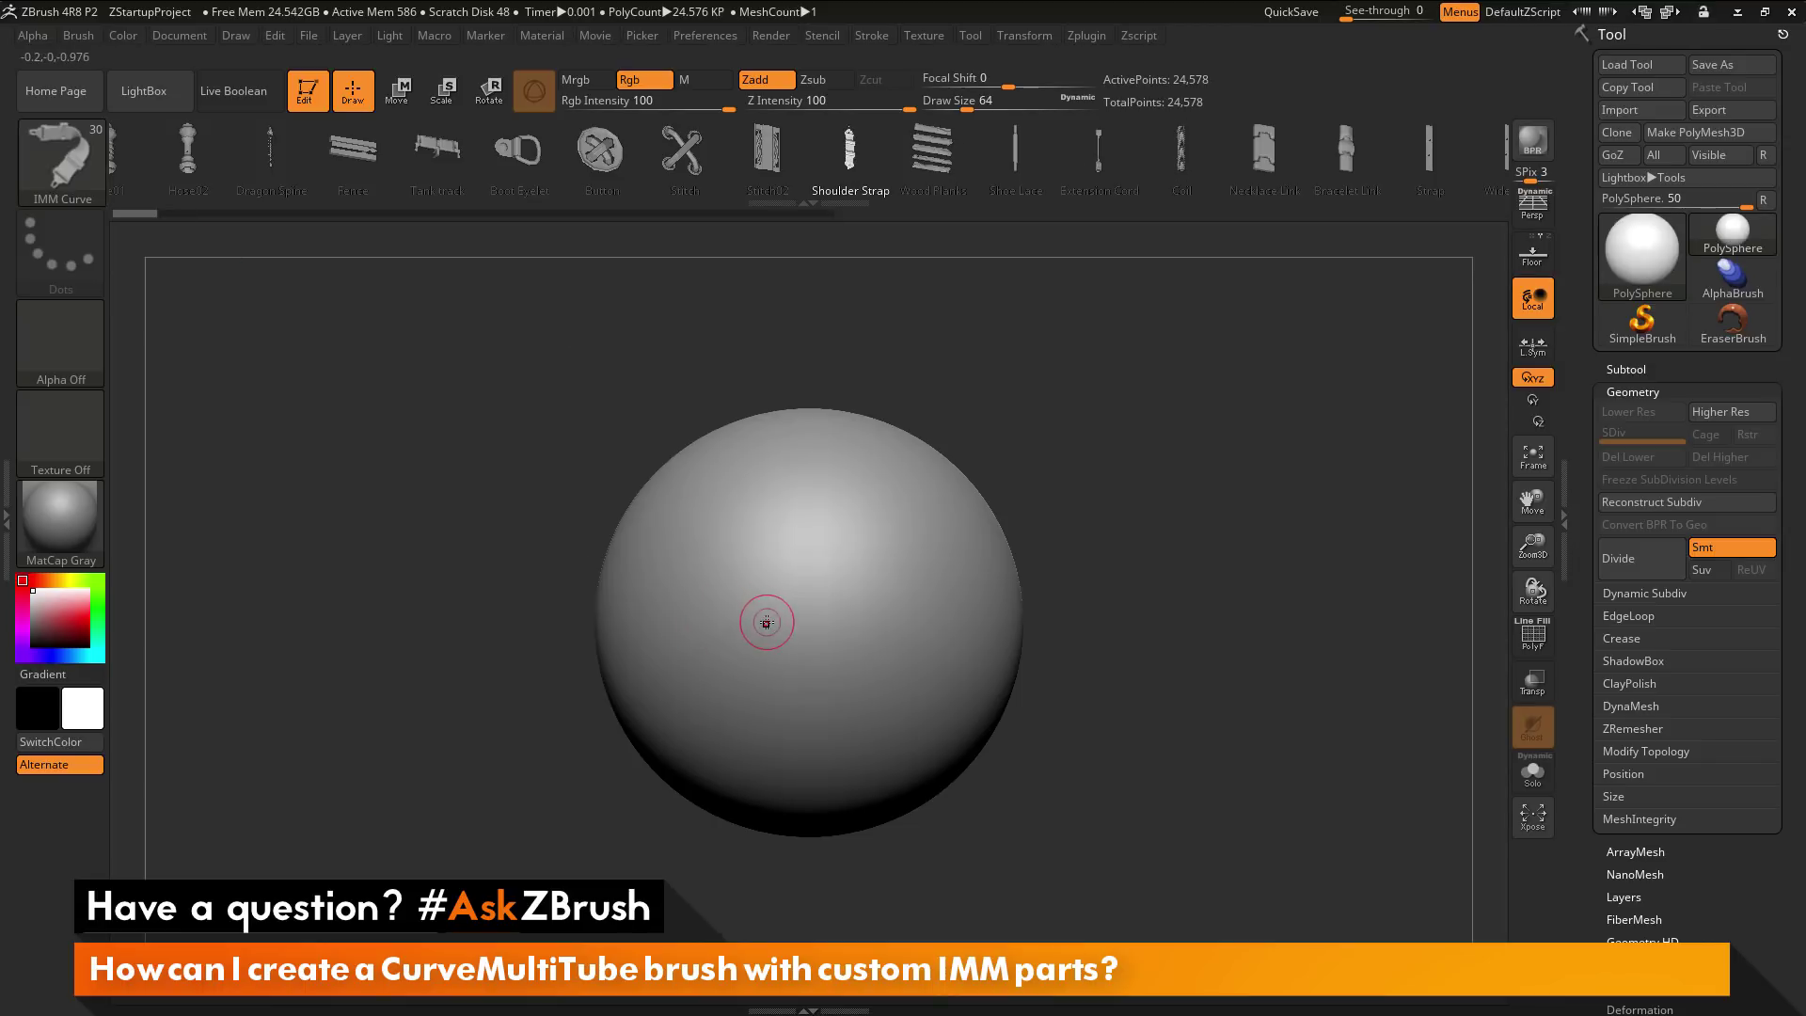
{"action": "mouse_move", "coordinate": [766, 622]}
{"action": "left_mouse_down"}
{"action": "mouse_move", "coordinate": [924, 448]}
{"action": "mouse_move", "coordinate": [1154, 424]}
{"action": "mouse_move", "coordinate": [1204, 299]}
{"action": "left_mouse_up"}
{"action": "mouse_move", "coordinate": [767, 616]}
{"action": "left_mouse_down"}
{"action": "mouse_move", "coordinate": [574, 479]}
{"action": "mouse_move", "coordinate": [424, 486]}
{"action": "mouse_move", "coordinate": [364, 607]}
{"action": "mouse_move", "coordinate": [440, 736]}
{"action": "mouse_move", "coordinate": [728, 670]}
{"action": "mouse_move", "coordinate": [819, 481]}
{"action": "mouse_move", "coordinate": [1026, 431]}
{"action": "mouse_move", "coordinate": [1089, 453]}
{"action": "left_mouse_up"}
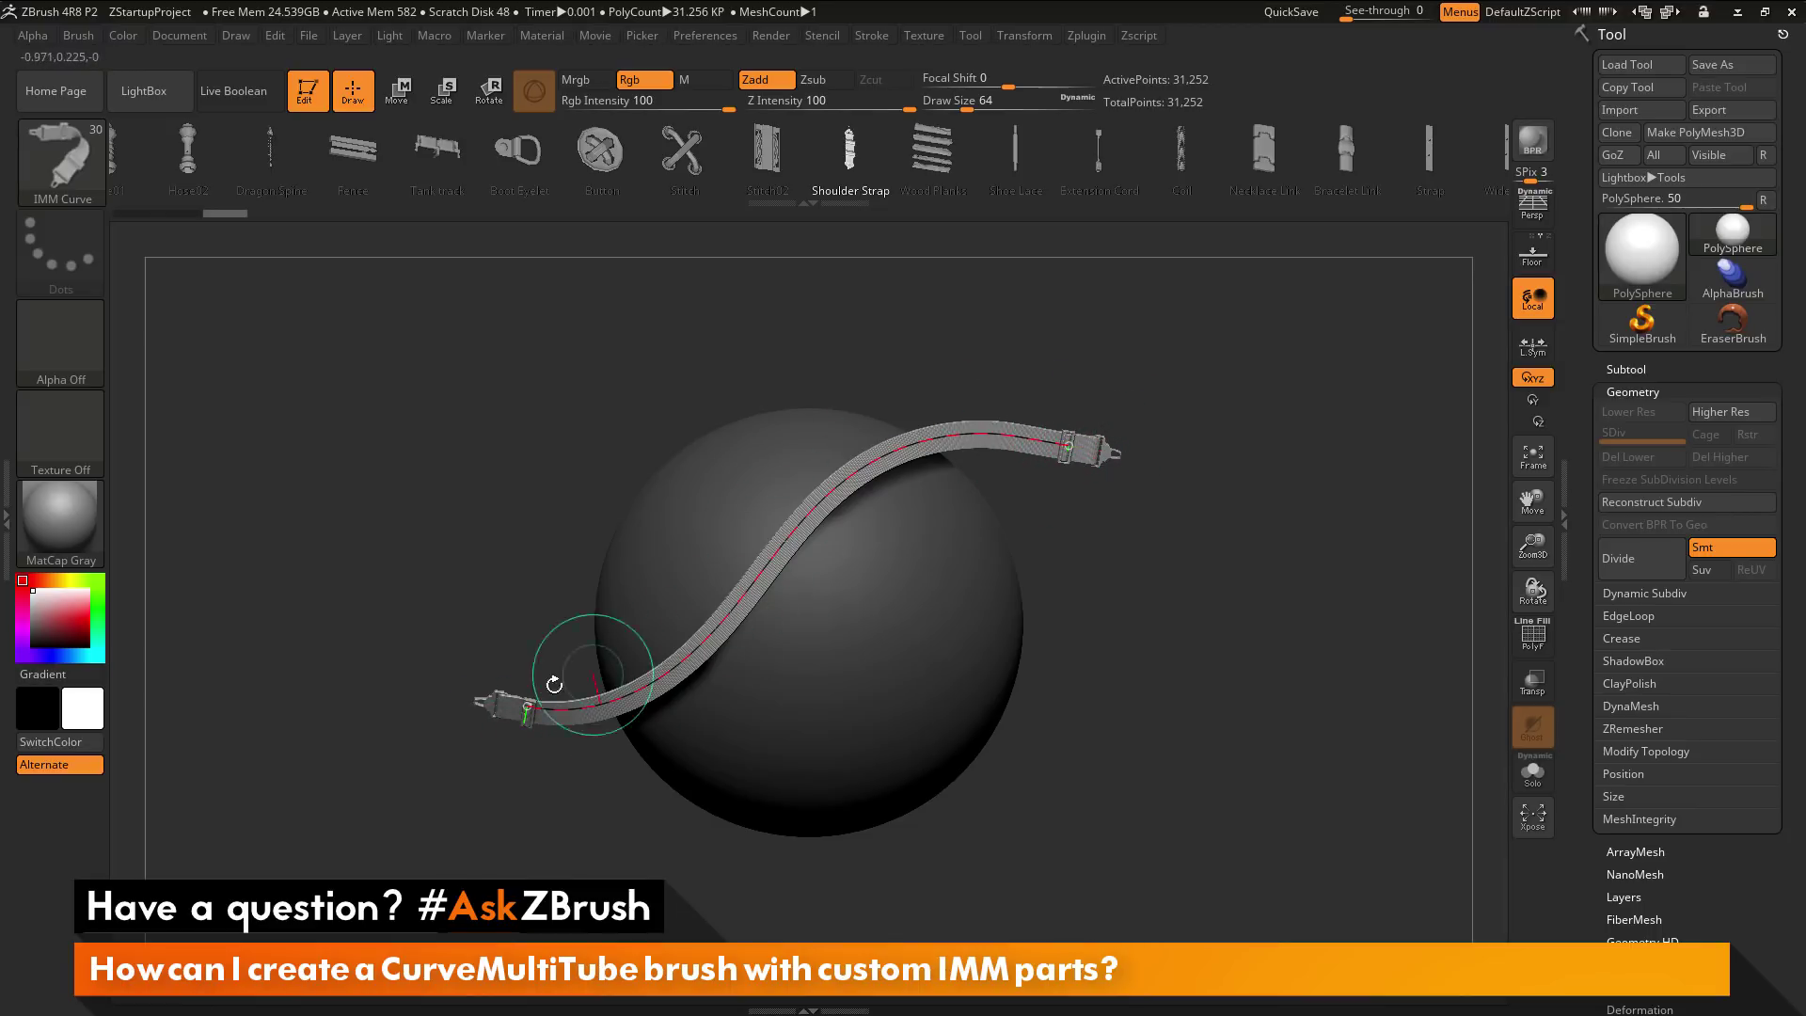
{"action": "left_click", "coordinate": [1140, 421]}
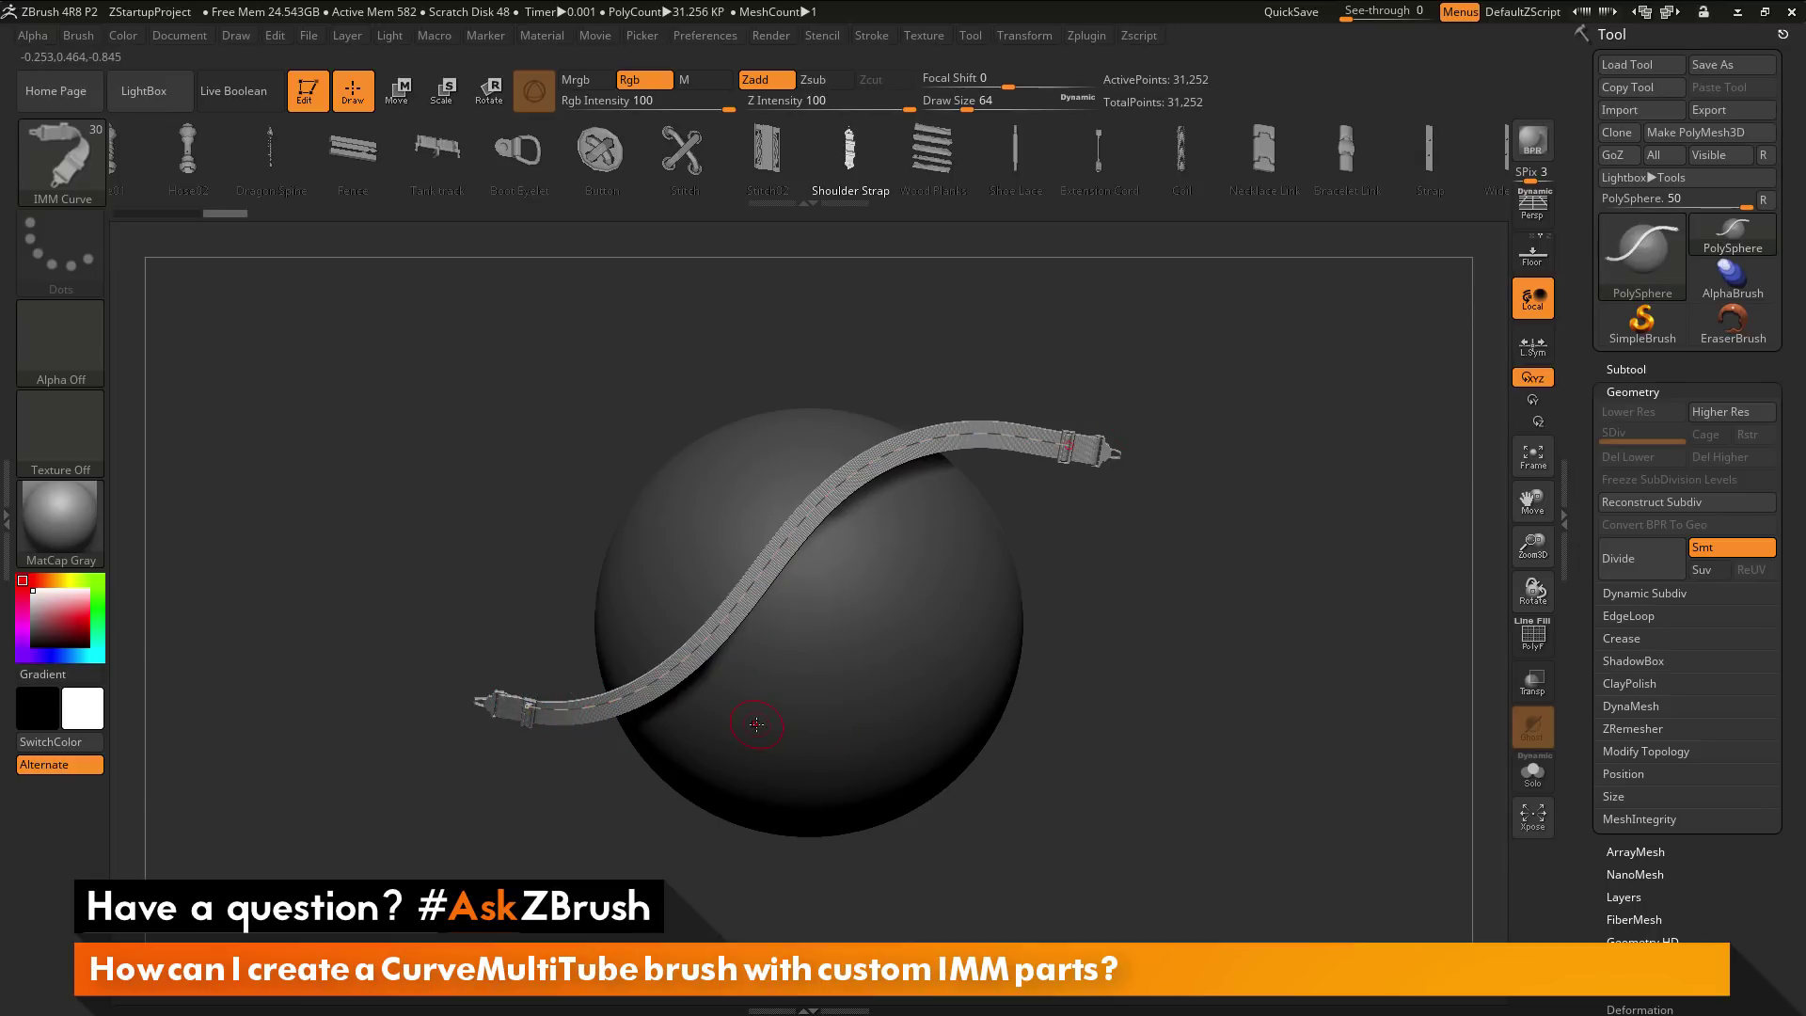
{"action": "mouse_move", "coordinate": [756, 724]}
{"action": "left_mouse_down"}
{"action": "mouse_move", "coordinate": [849, 681]}
{"action": "mouse_move", "coordinate": [953, 544]}
{"action": "mouse_move", "coordinate": [1097, 533]}
{"action": "mouse_move", "coordinate": [1142, 574]}
{"action": "left_mouse_up"}
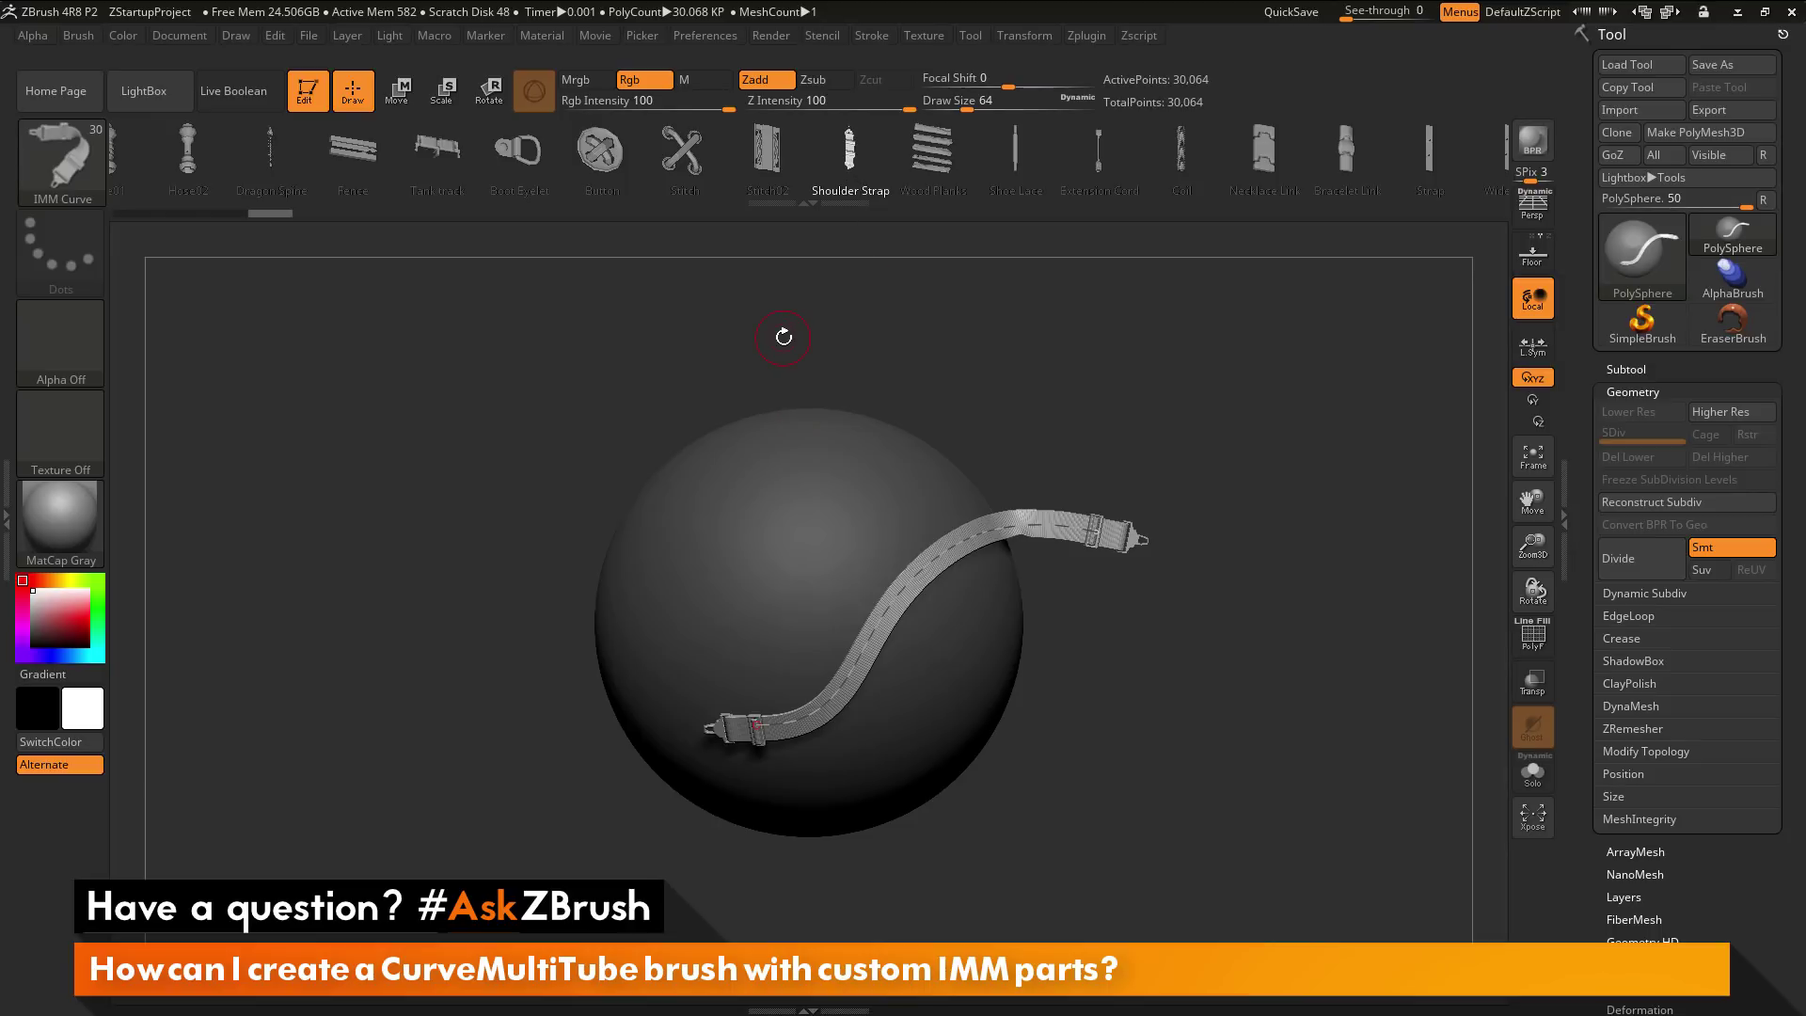
Step: Copy the single Shoulder Strap mesh with Brush > Create > Copy One Mesh
{"action": "left_click", "coordinate": [85, 35]}
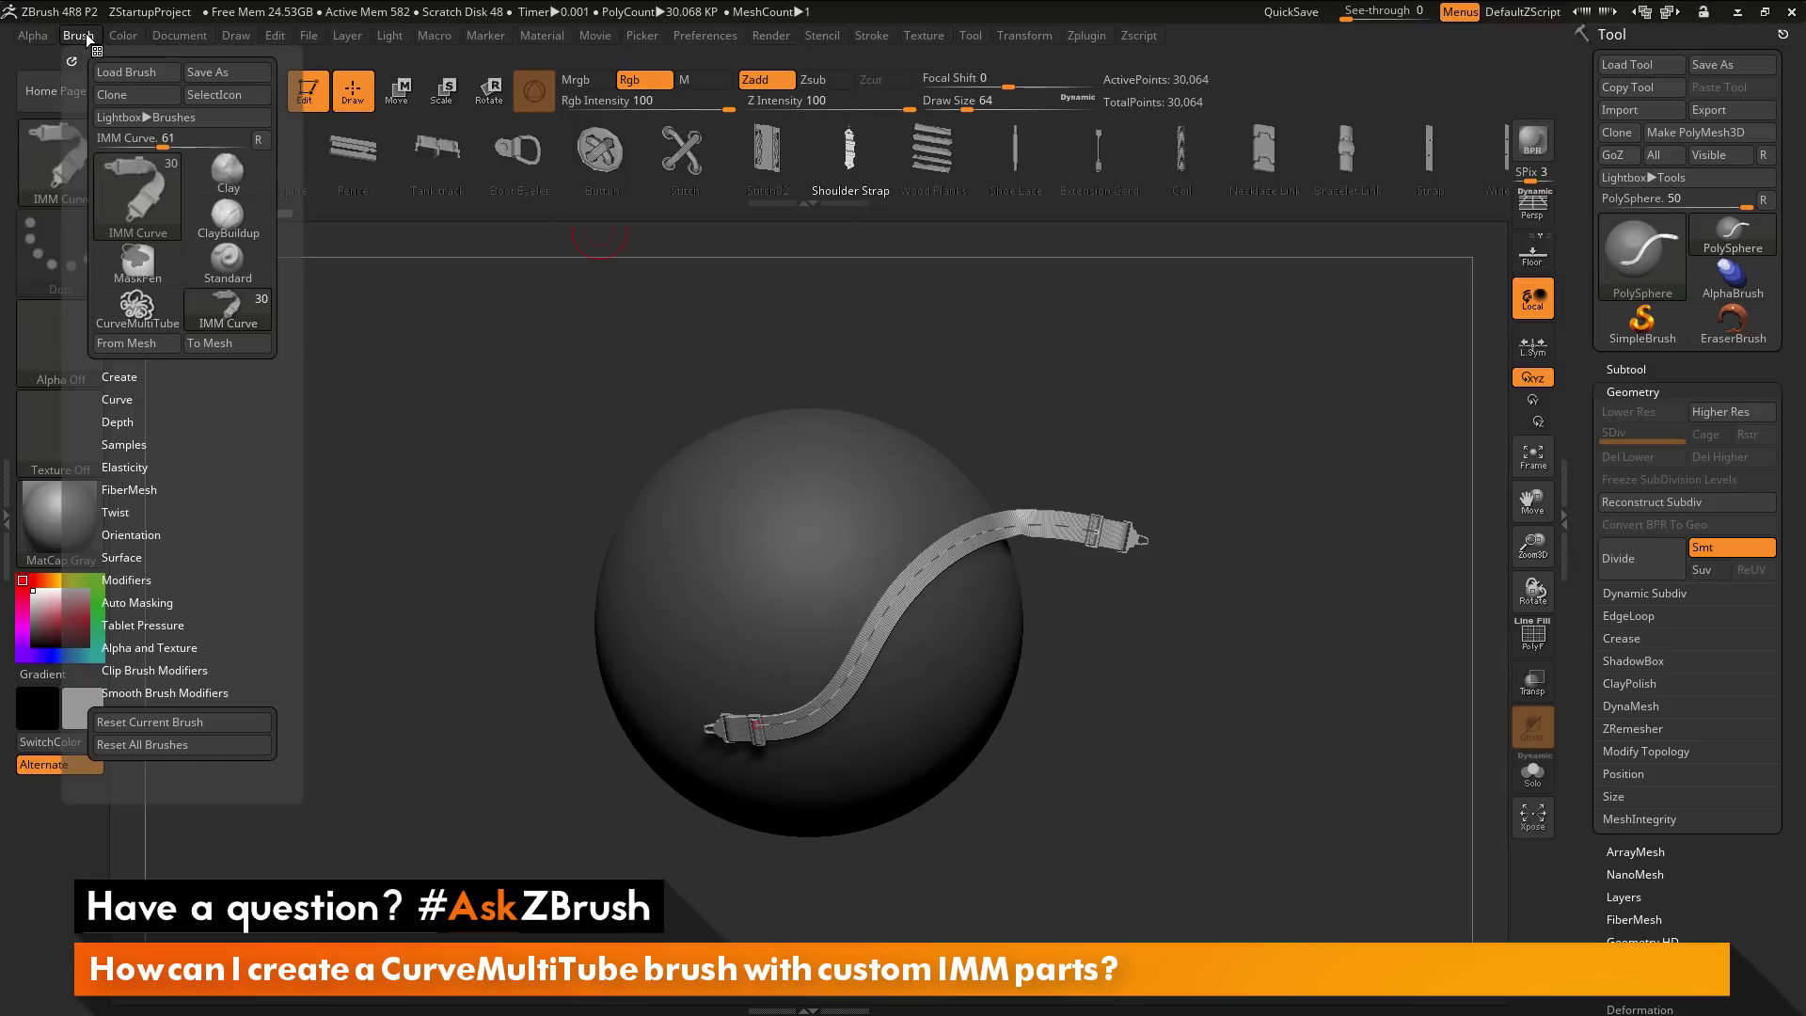
{"action": "left_click", "coordinate": [122, 376]}
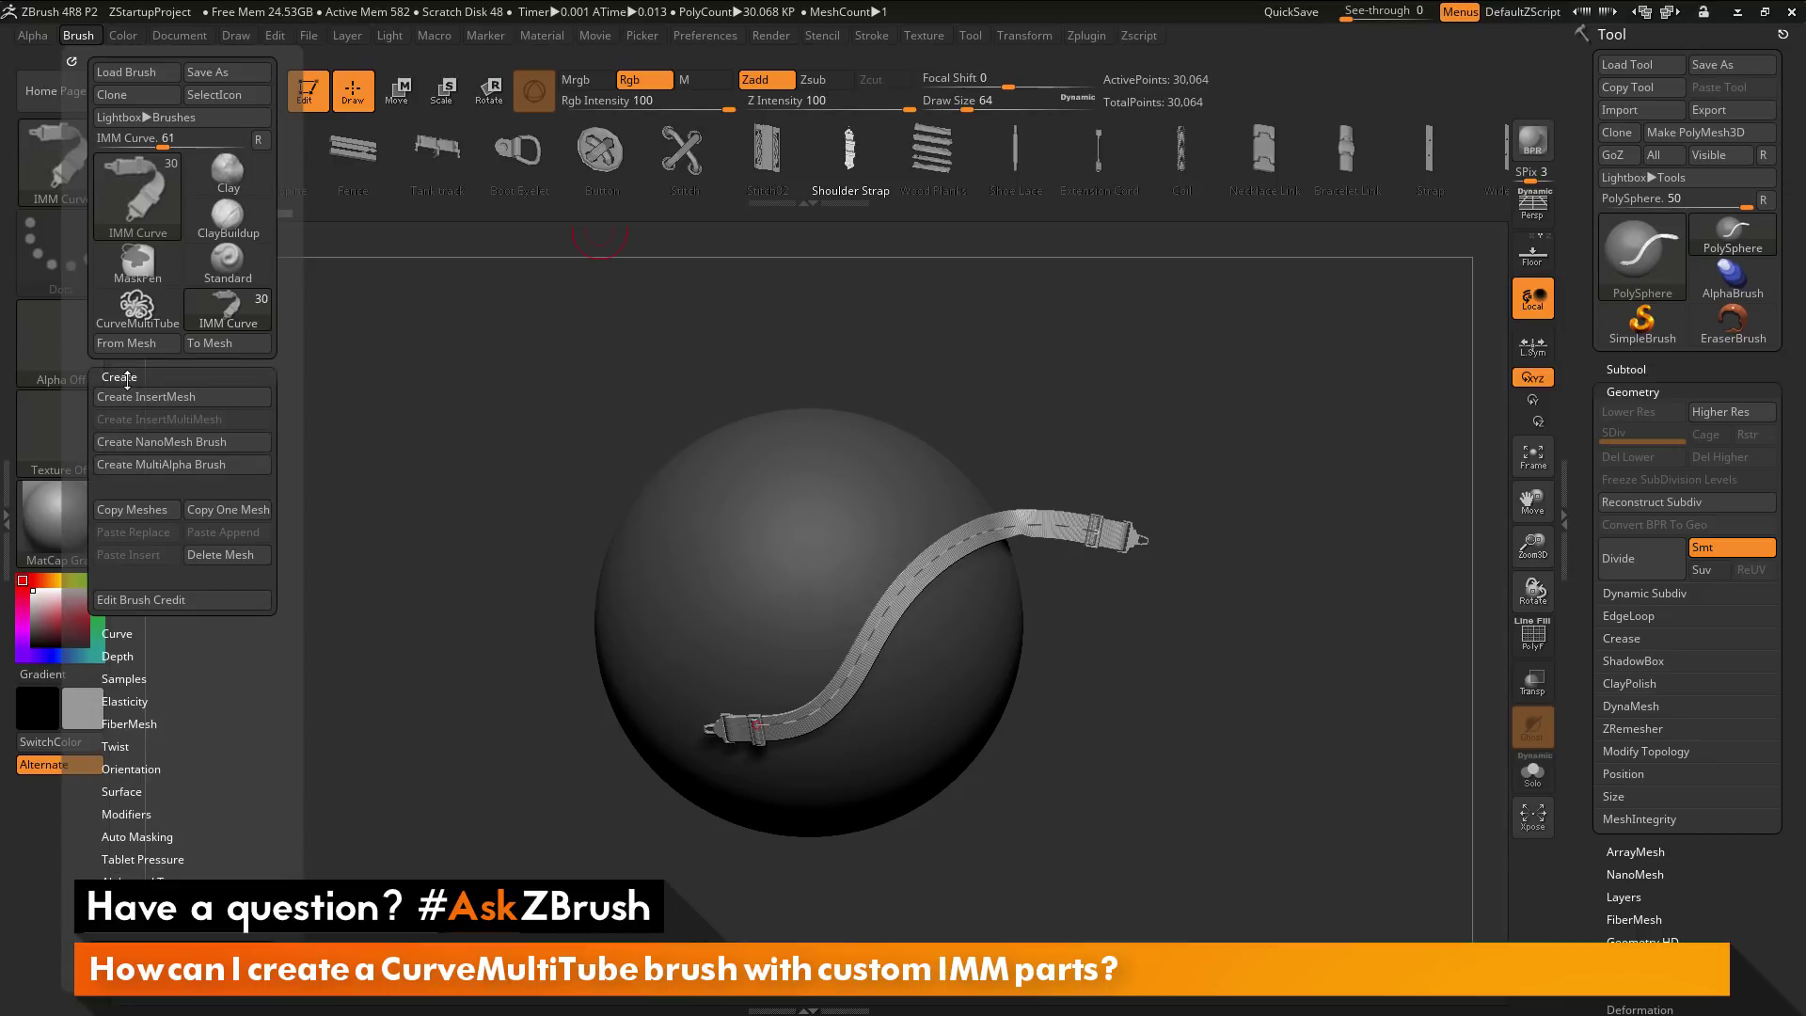
{"action": "left_click", "coordinate": [233, 511]}
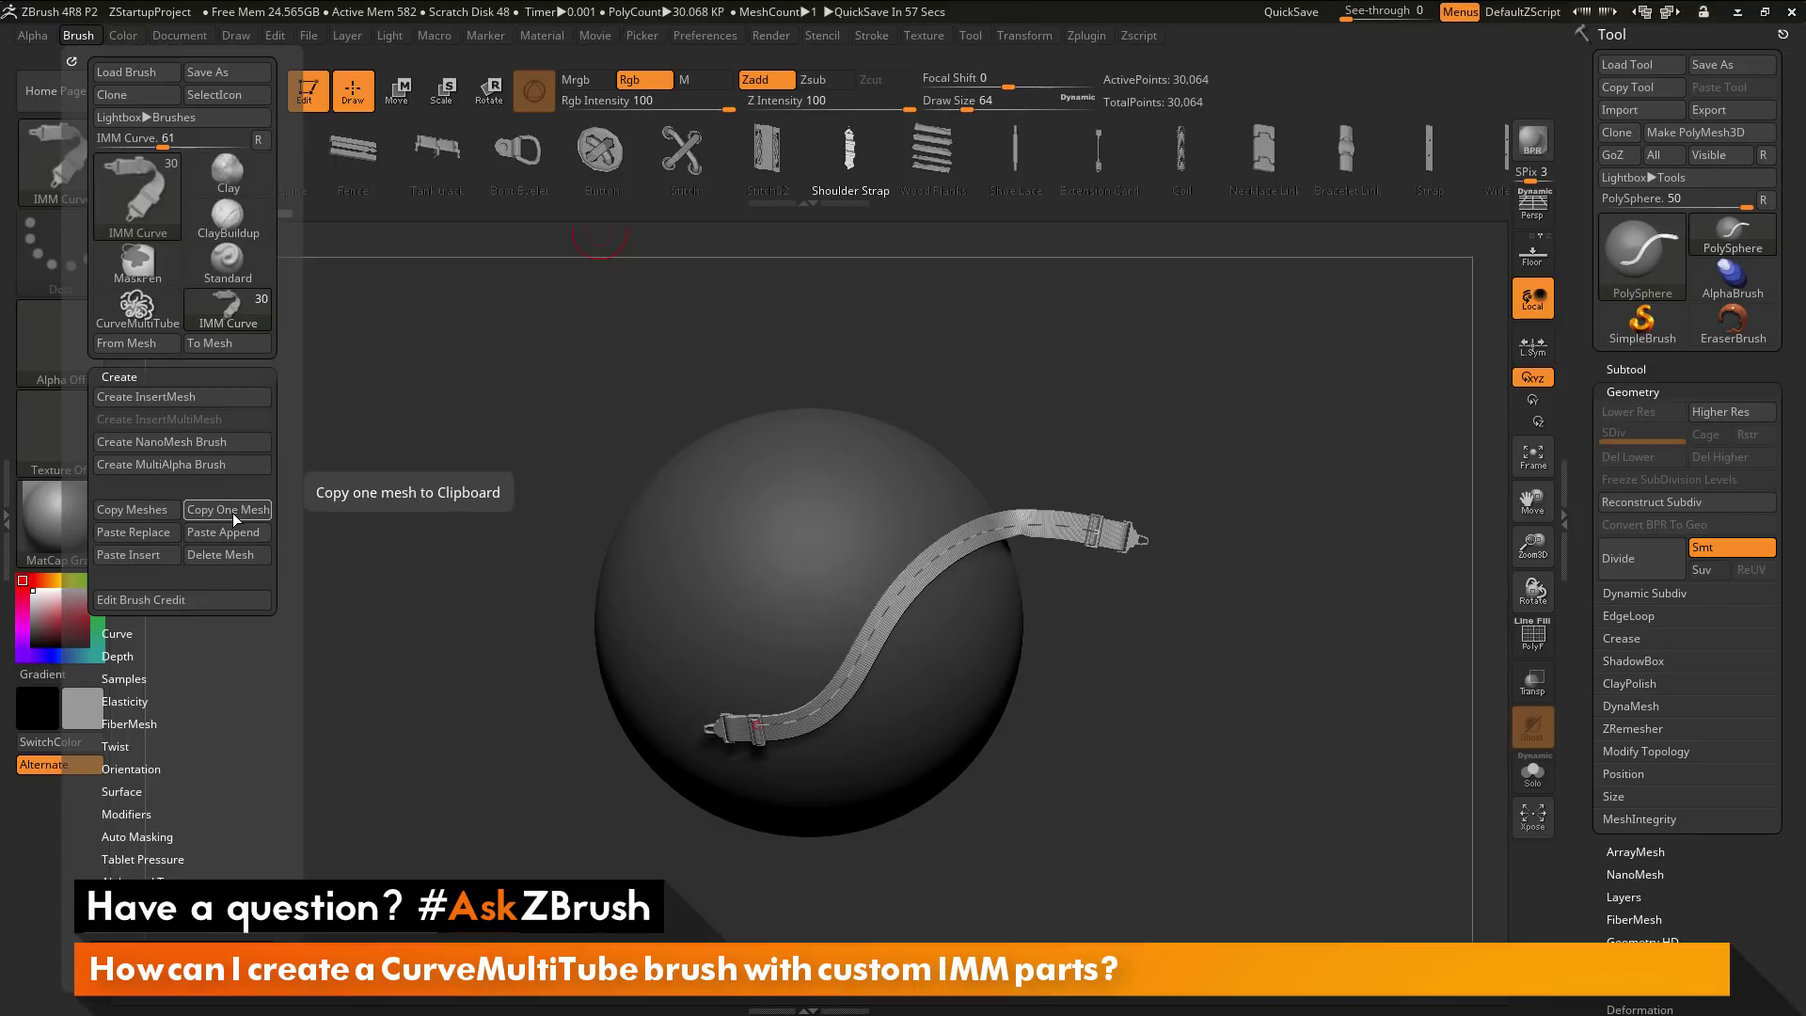
Step: Return to CurveMultiTube, undo the strap, and draw three new tubes from the sphere
{"action": "left_click", "coordinate": [137, 318]}
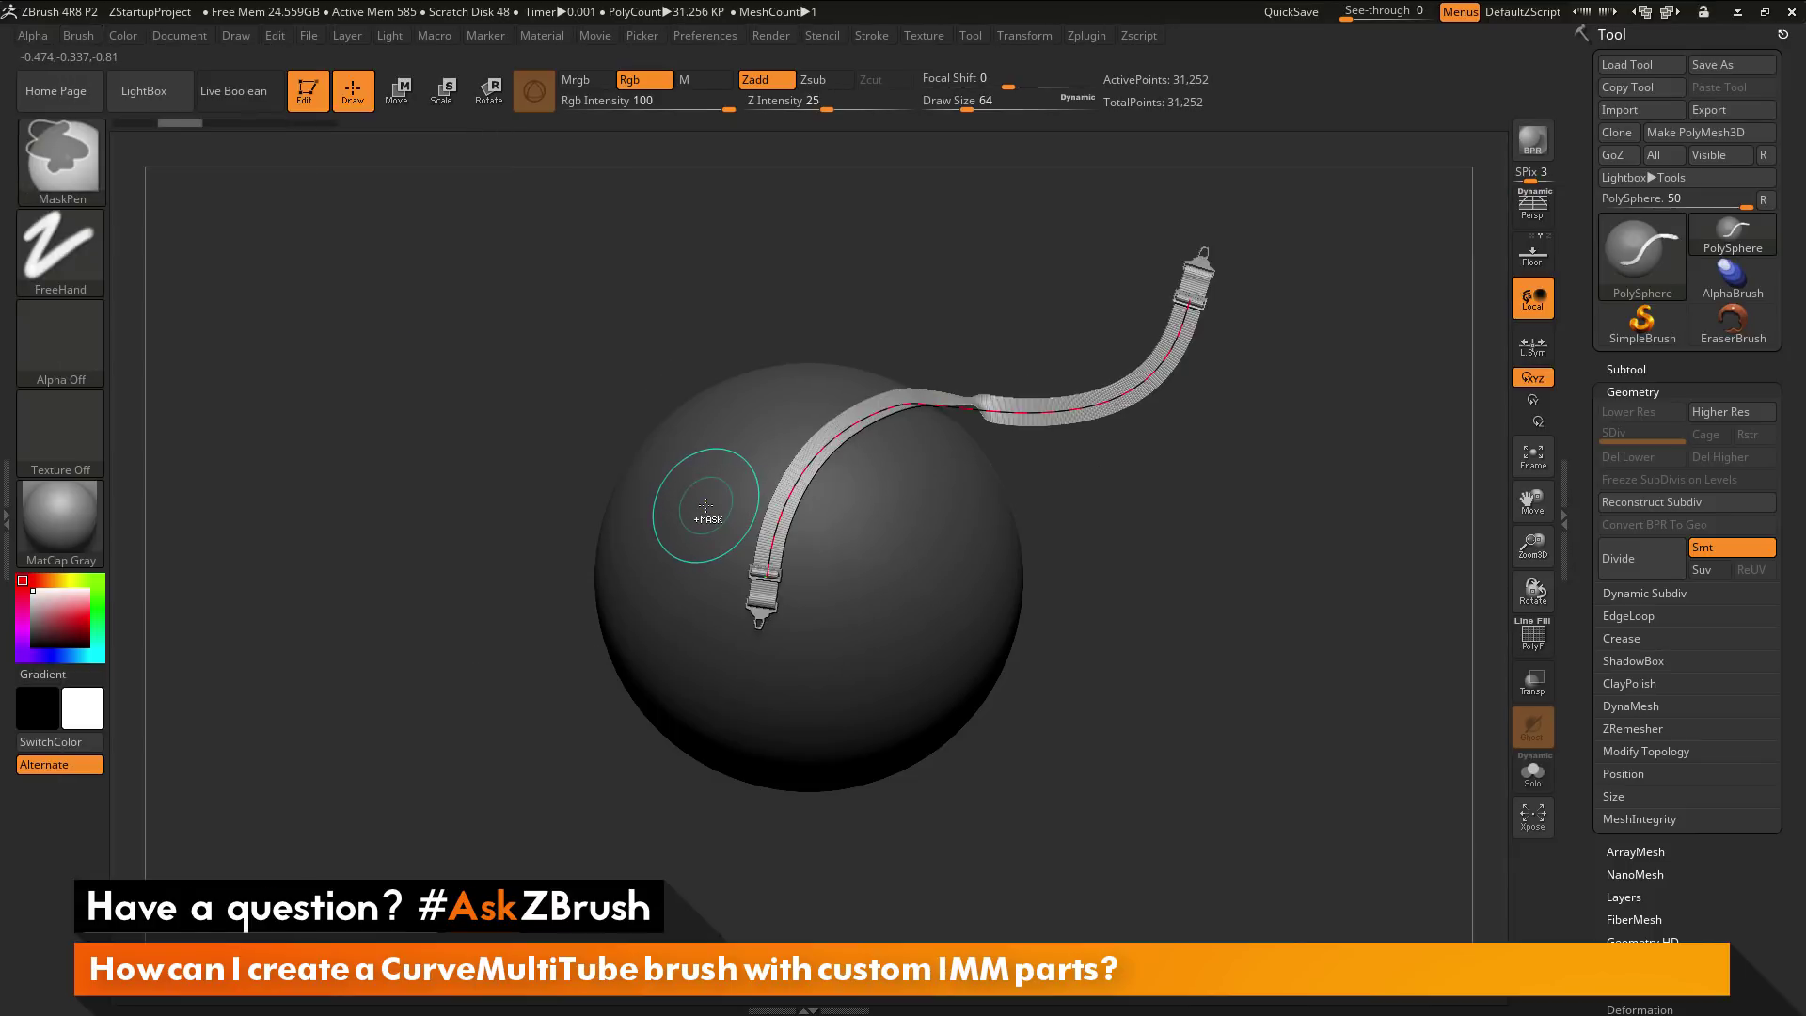
{"action": "key", "text": "ctrl+z"}
{"action": "mouse_move", "coordinate": [782, 547]}
{"action": "left_mouse_down"}
{"action": "mouse_move", "coordinate": [1065, 291]}
{"action": "mouse_move", "coordinate": [1115, 282]}
{"action": "left_mouse_up"}
{"action": "left_click_drag", "start_coordinate": [690, 479], "coordinate": [345, 448]}
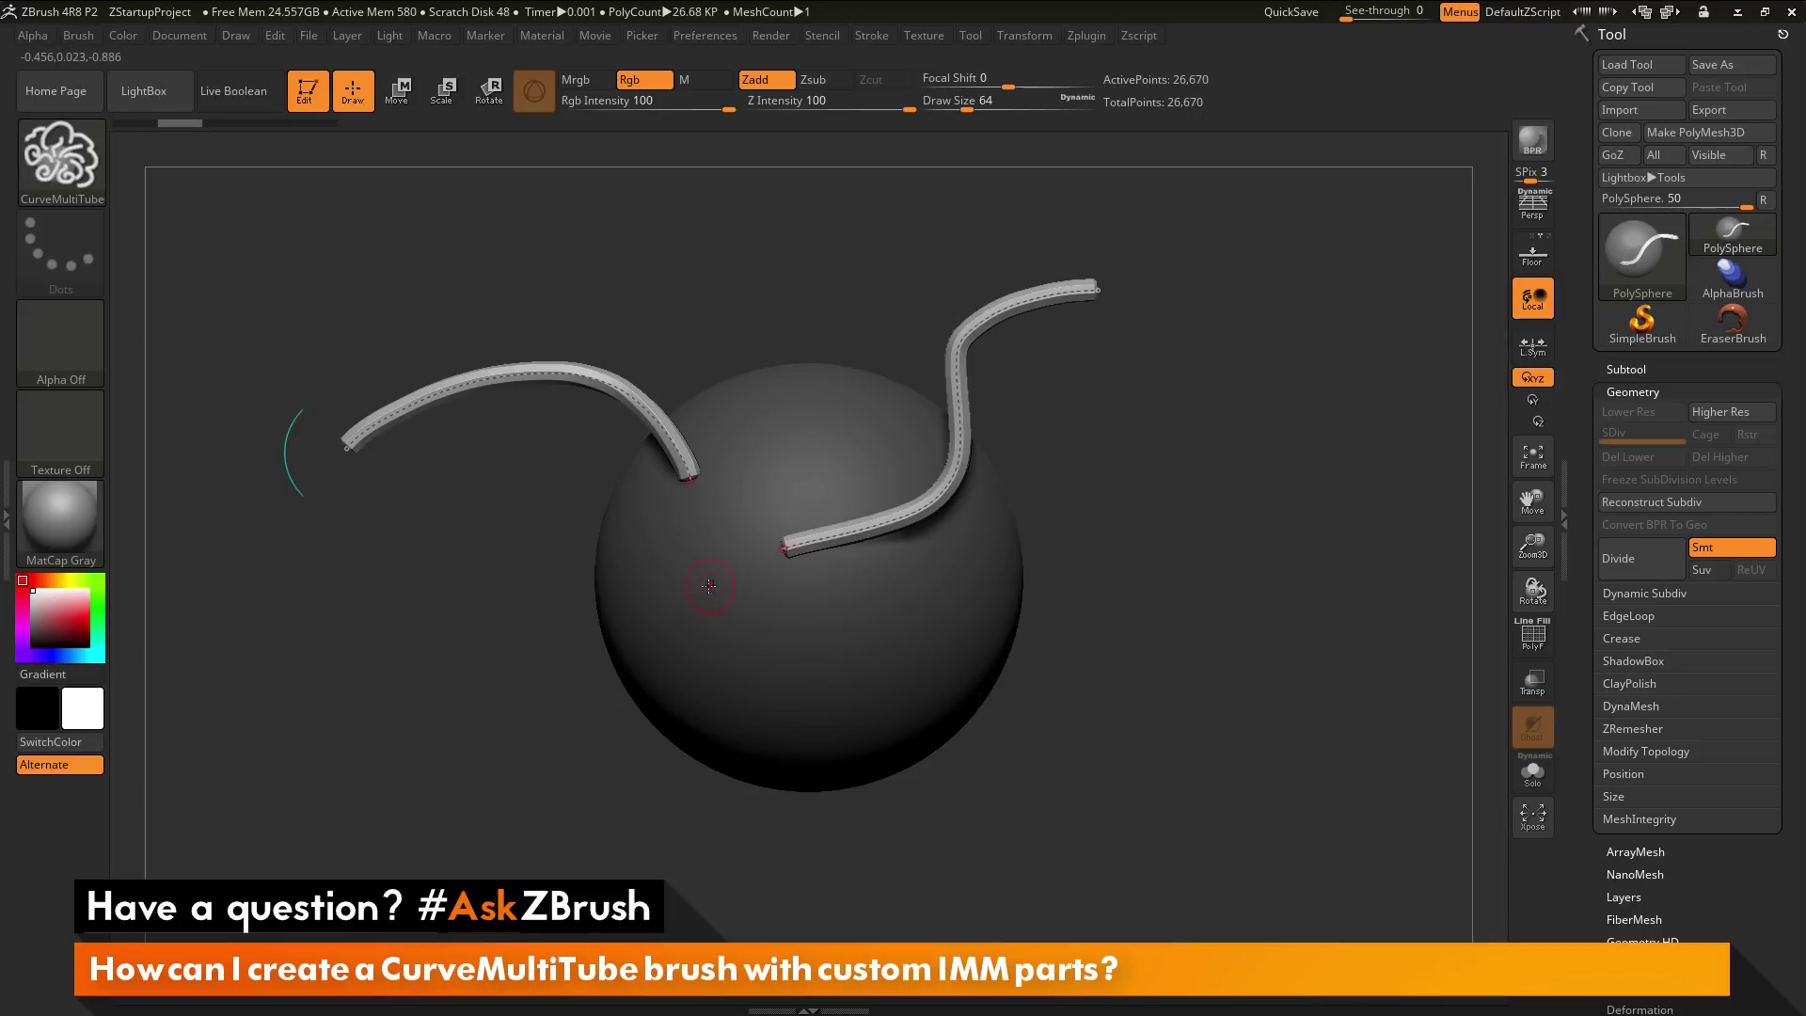
{"action": "left_click_drag", "start_coordinate": [705, 586], "coordinate": [384, 619]}
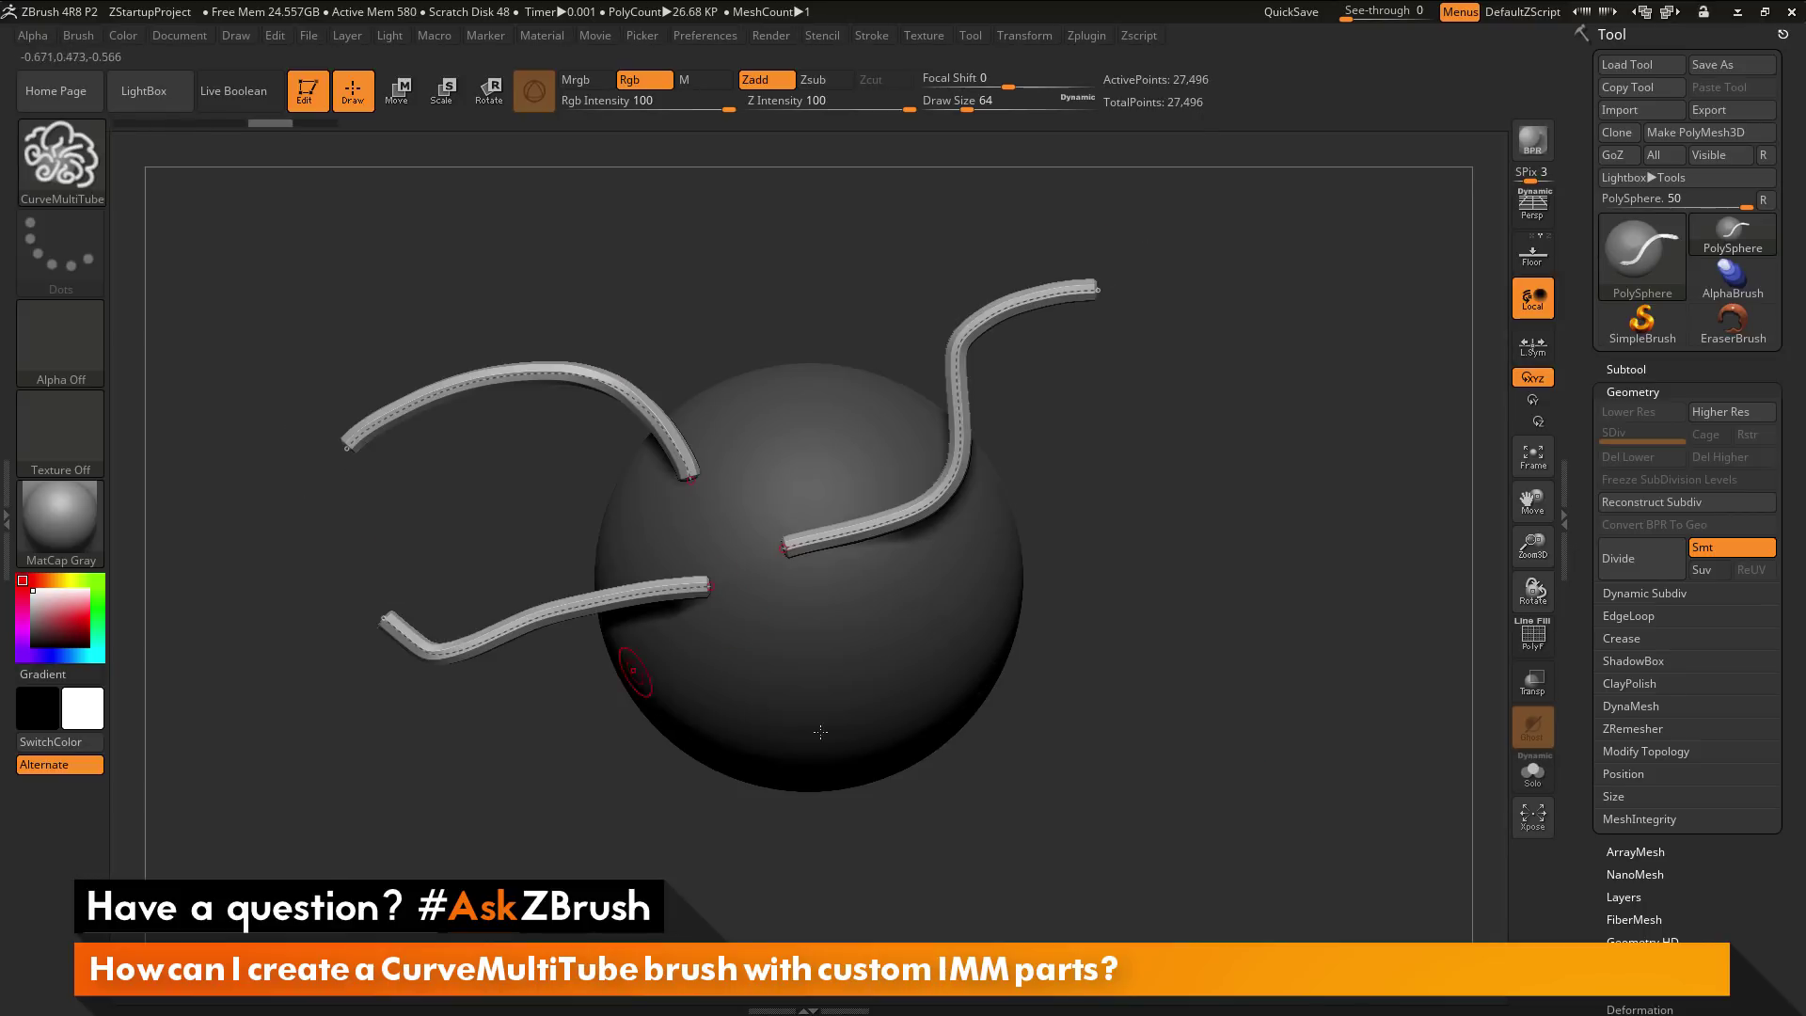
Step: Paste Replace the copied Shoulder Strap mesh into the CurveMultiTube brush via Brush > Create
{"action": "left_click", "coordinate": [81, 32]}
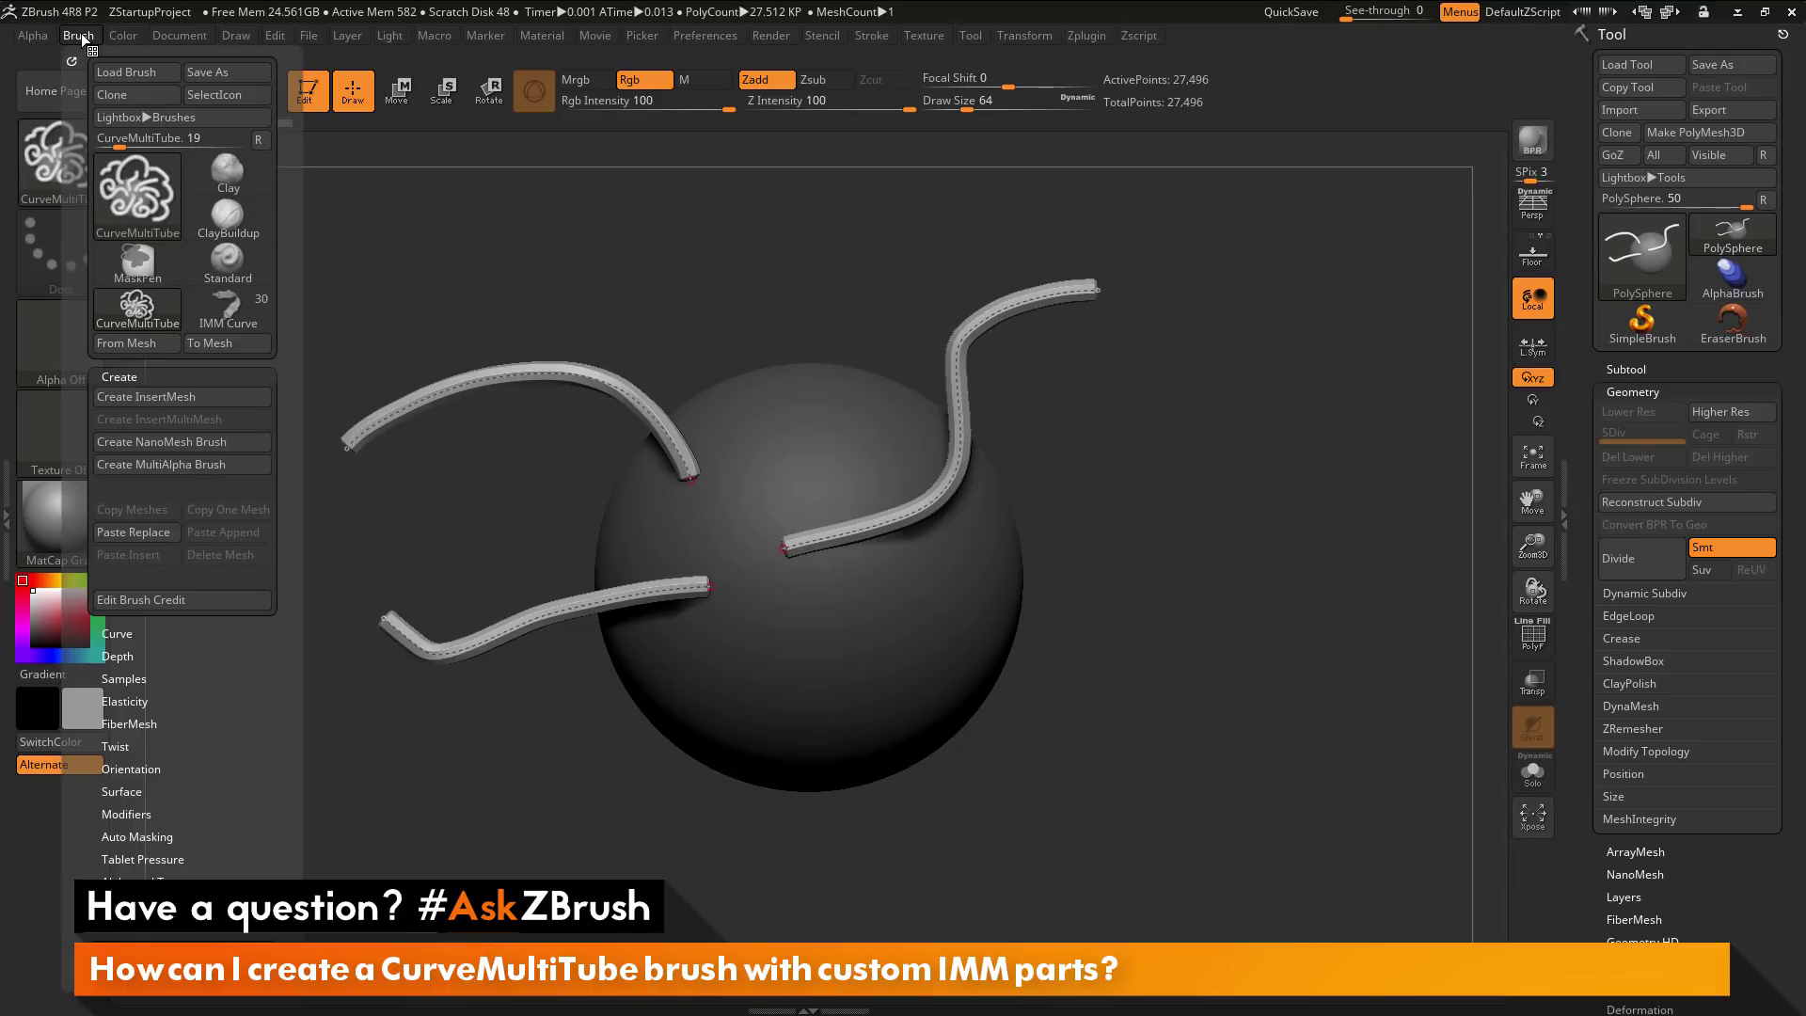
{"action": "left_click", "coordinate": [147, 534]}
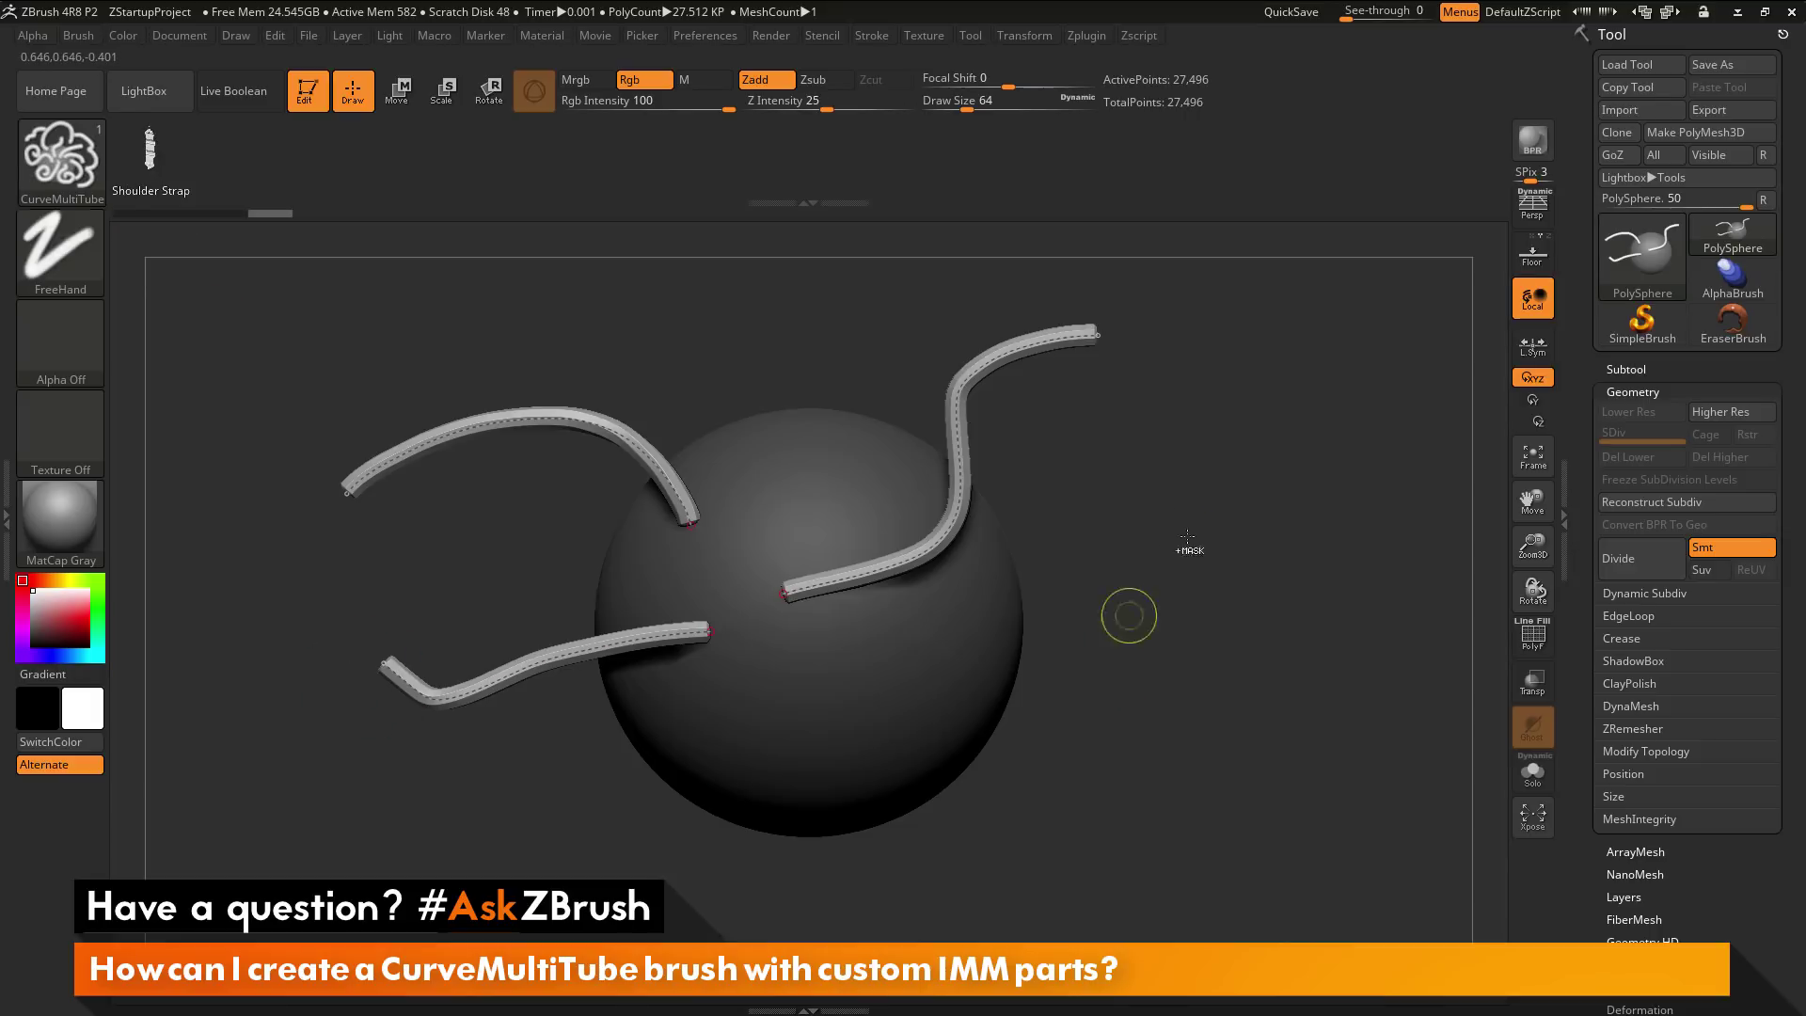
Step: Undo the old tubes and draw new Shoulder Strap curves outward from the sphere, bending one into an S
{"action": "key", "text": "ctrl+z"}
{"action": "key", "text": "ctrl+z"}
{"action": "key", "text": "ctrl+z"}
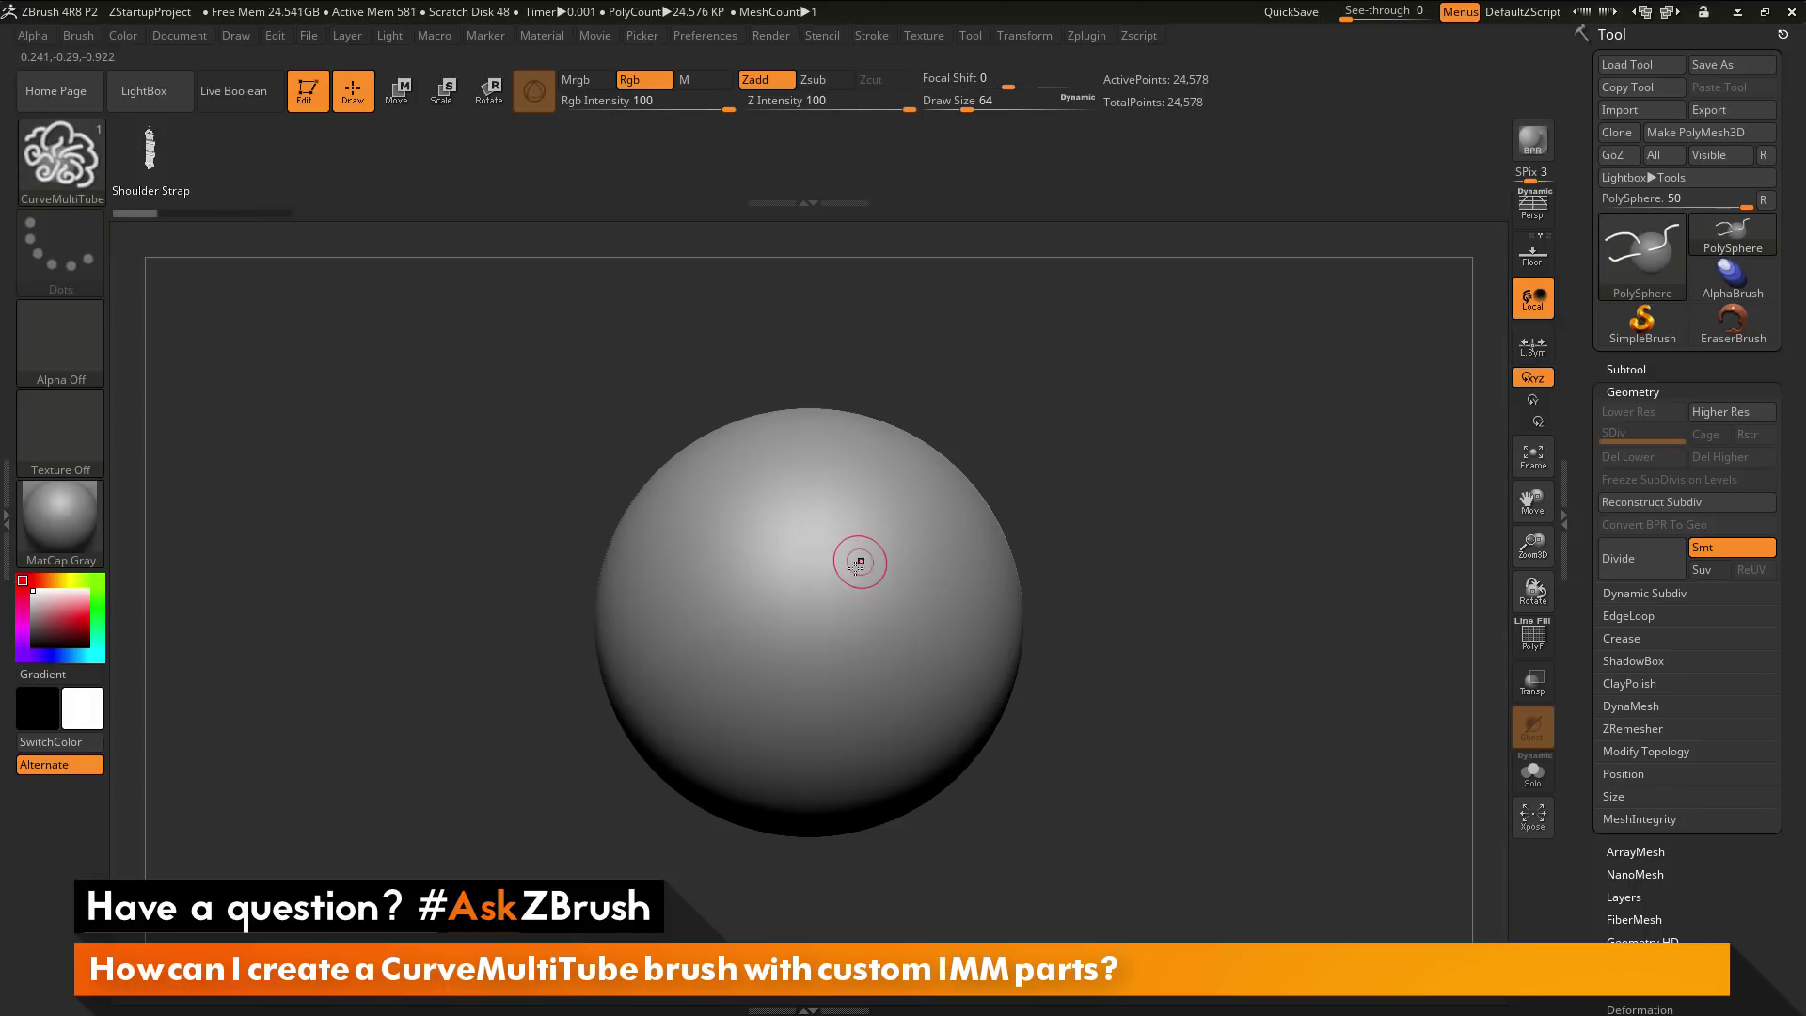
{"action": "mouse_move", "coordinate": [846, 621]}
{"action": "left_mouse_down"}
{"action": "mouse_move", "coordinate": [1040, 391]}
{"action": "mouse_move", "coordinate": [1213, 287]}
{"action": "left_mouse_up"}
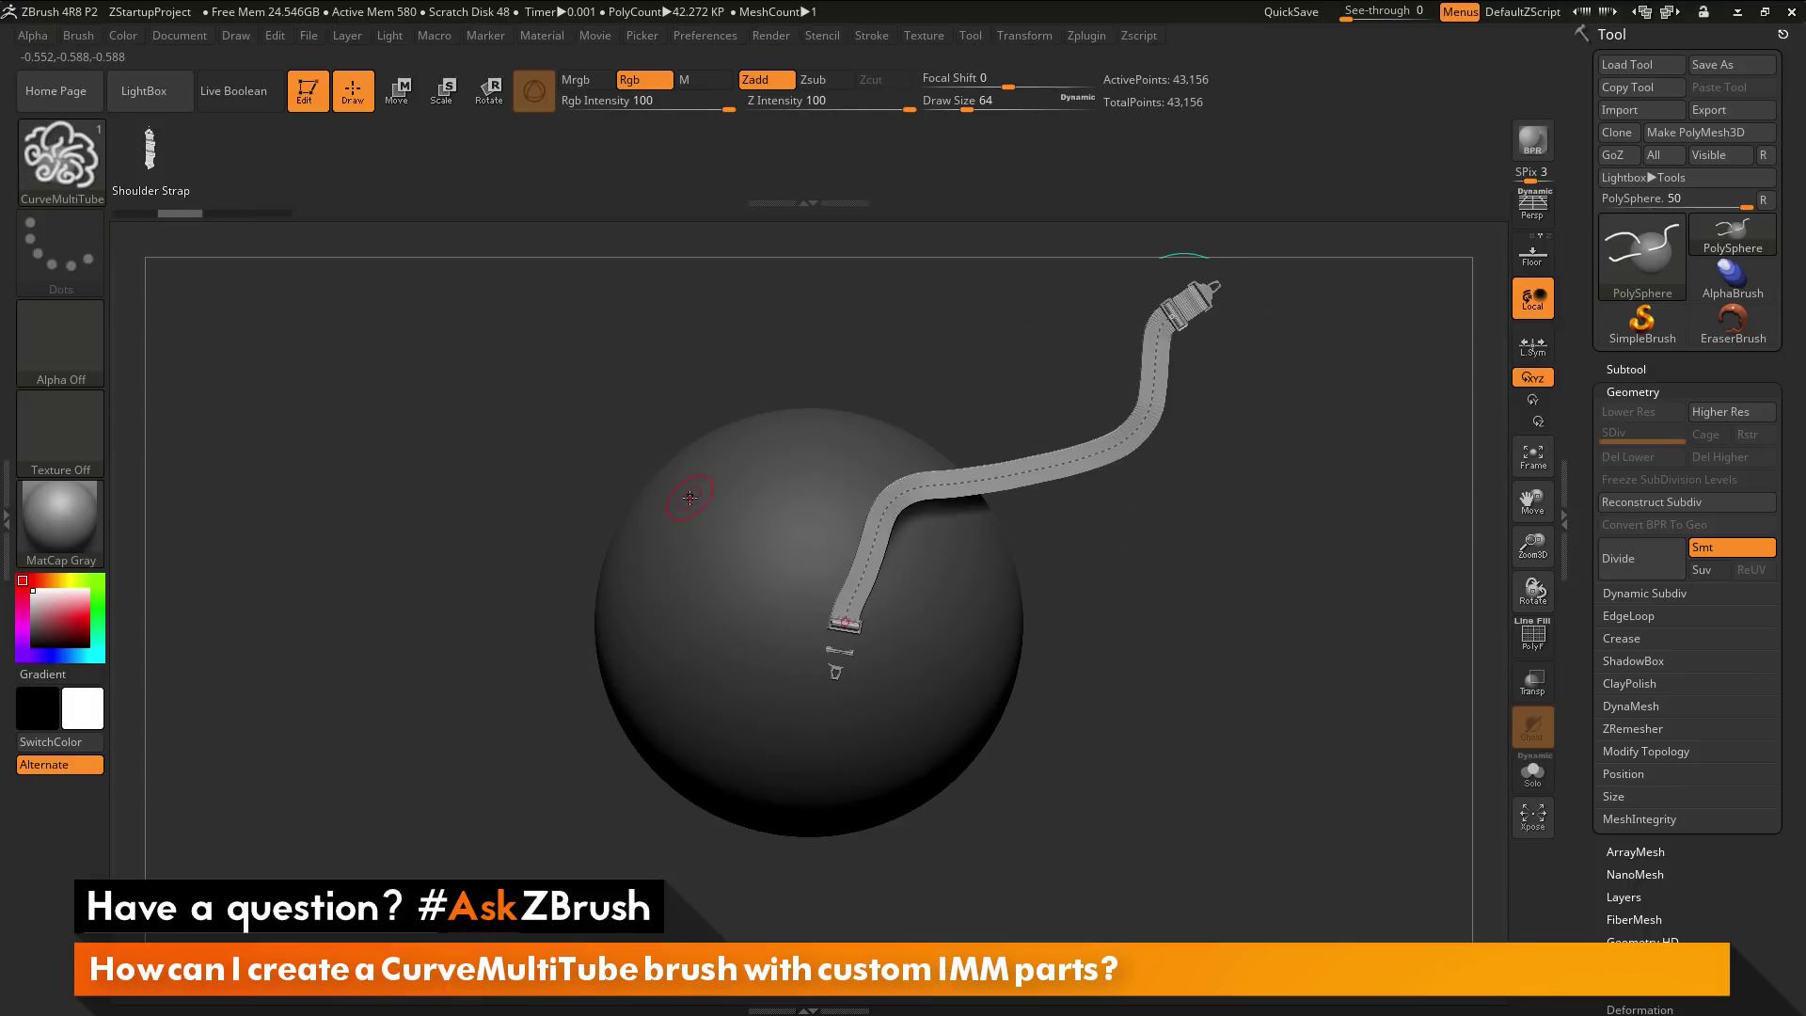
{"action": "left_click_drag", "start_coordinate": [306, 562], "coordinate": [301, 564]}
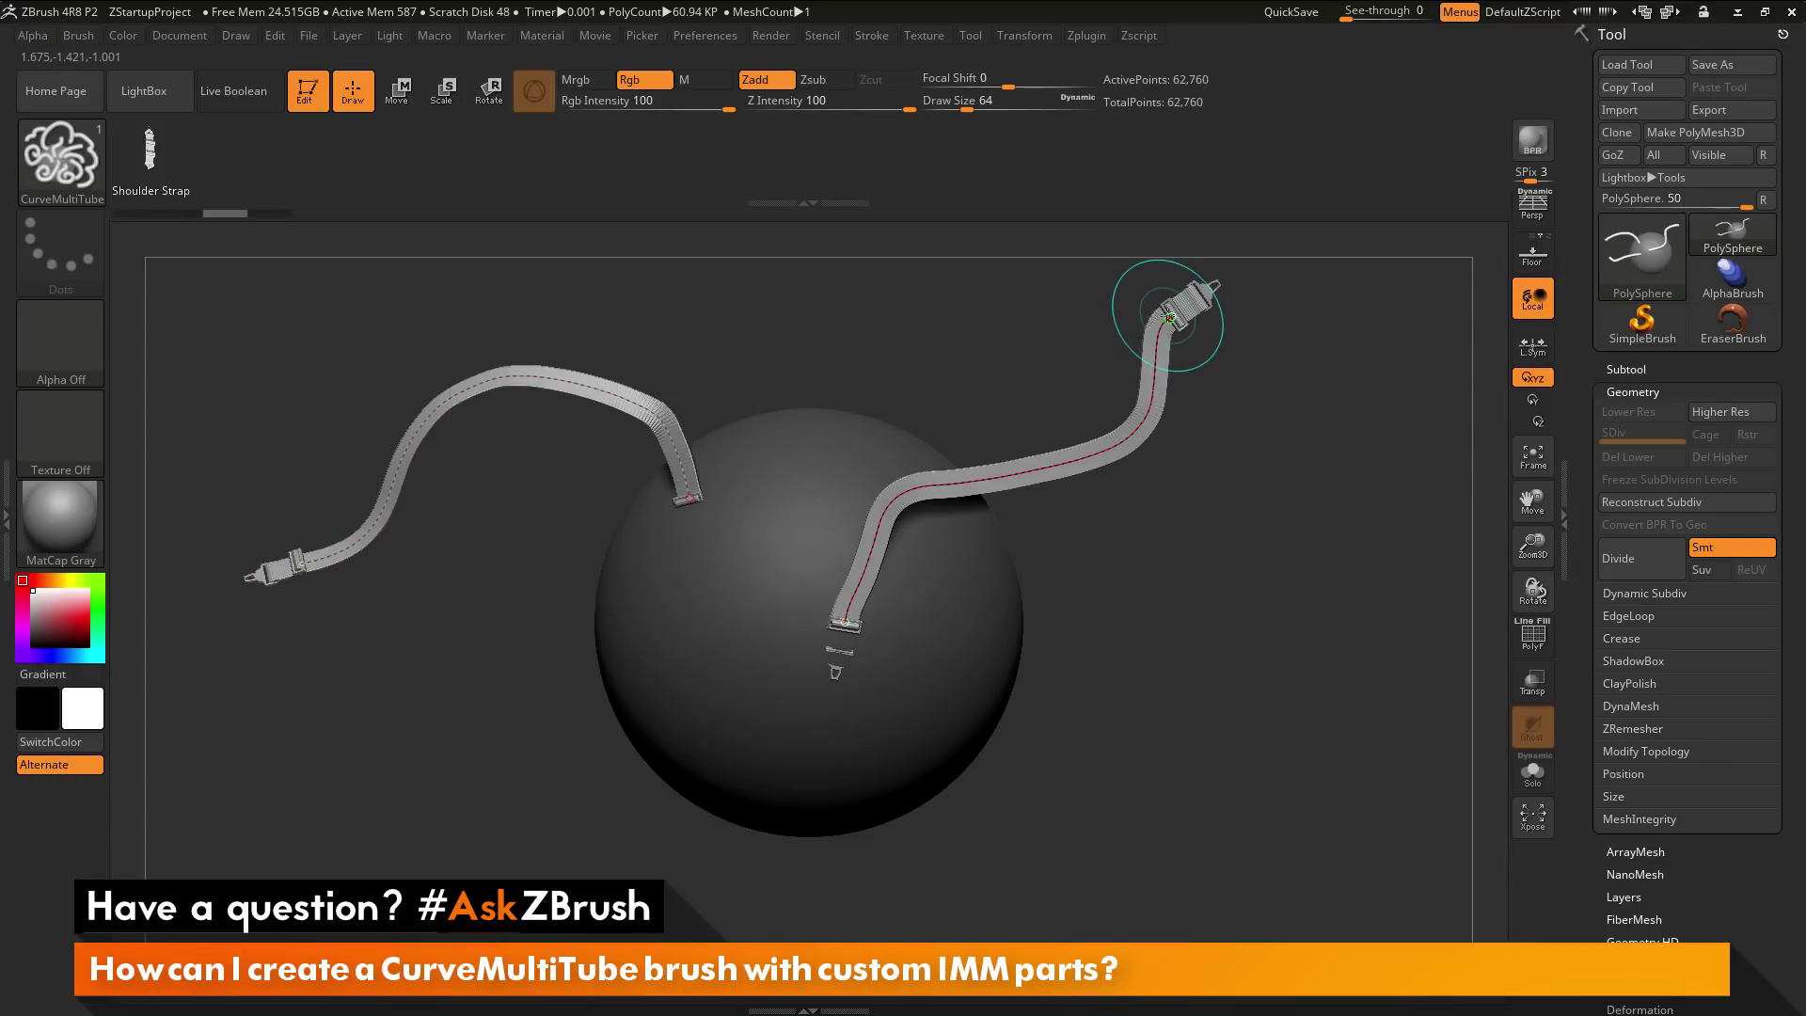
{"action": "mouse_move", "coordinate": [1175, 350]}
{"action": "left_mouse_down"}
{"action": "mouse_move", "coordinate": [1175, 310]}
{"action": "mouse_move", "coordinate": [1166, 395]}
{"action": "mouse_move", "coordinate": [1081, 564]}
{"action": "mouse_move", "coordinate": [920, 537]}
{"action": "left_mouse_up"}
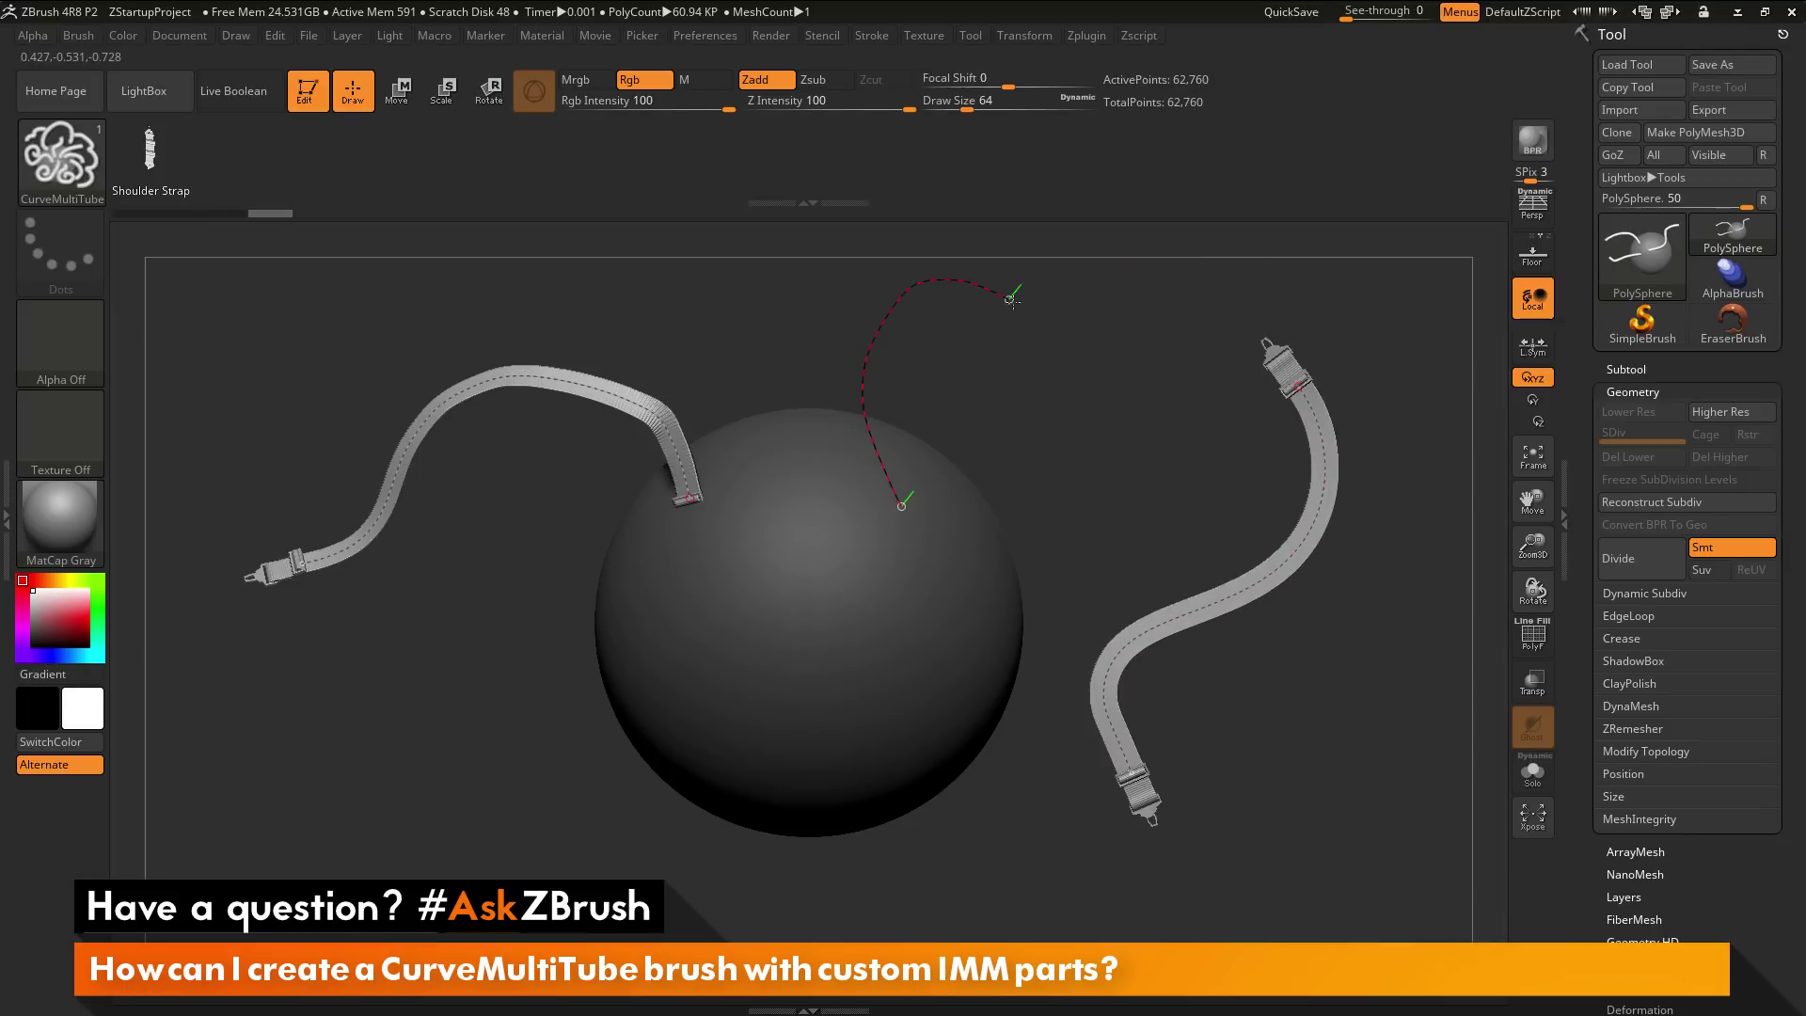
{"action": "mouse_move", "coordinate": [1011, 299]}
{"action": "left_mouse_down"}
{"action": "mouse_move", "coordinate": [1040, 376]}
{"action": "mouse_move", "coordinate": [1088, 404]}
{"action": "mouse_move", "coordinate": [1091, 522]}
{"action": "left_mouse_up"}
{"action": "mouse_move", "coordinate": [658, 616]}
{"action": "left_mouse_down"}
{"action": "mouse_move", "coordinate": [572, 629]}
{"action": "mouse_move", "coordinate": [488, 801]}
{"action": "mouse_move", "coordinate": [544, 872]}
{"action": "left_mouse_up"}
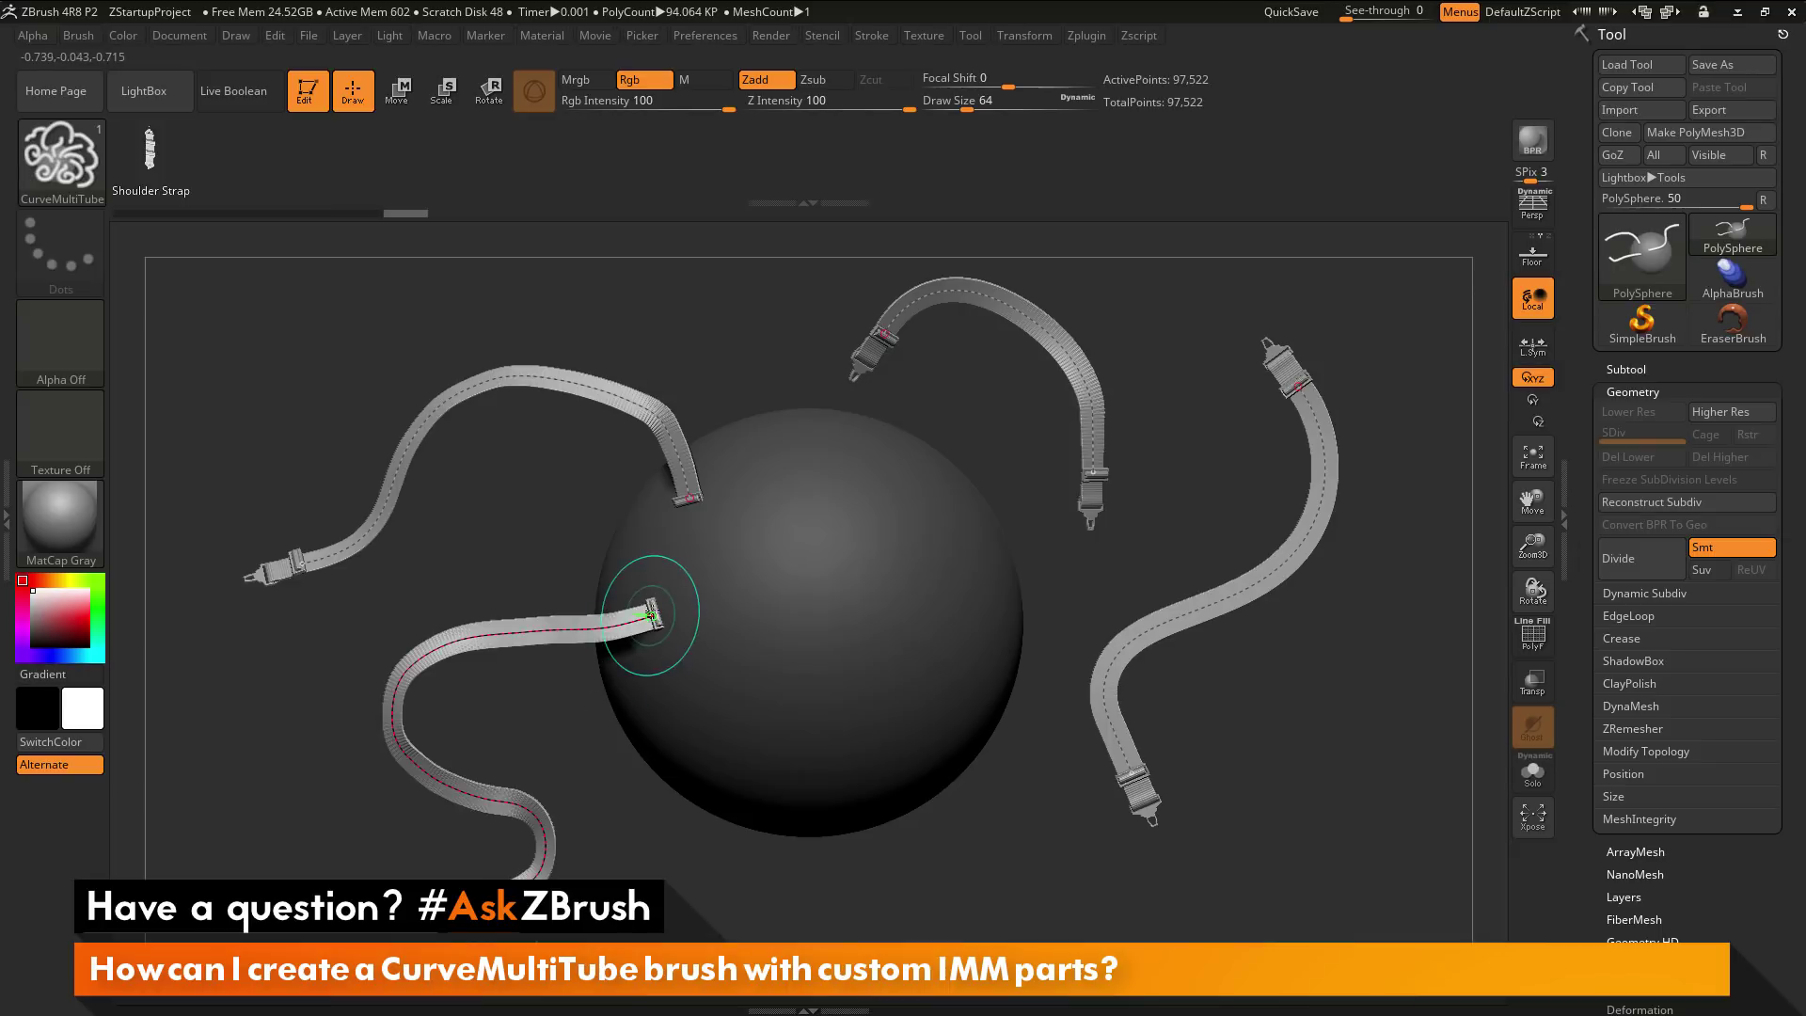
{"action": "left_click_drag", "start_coordinate": [651, 614], "coordinate": [544, 506]}
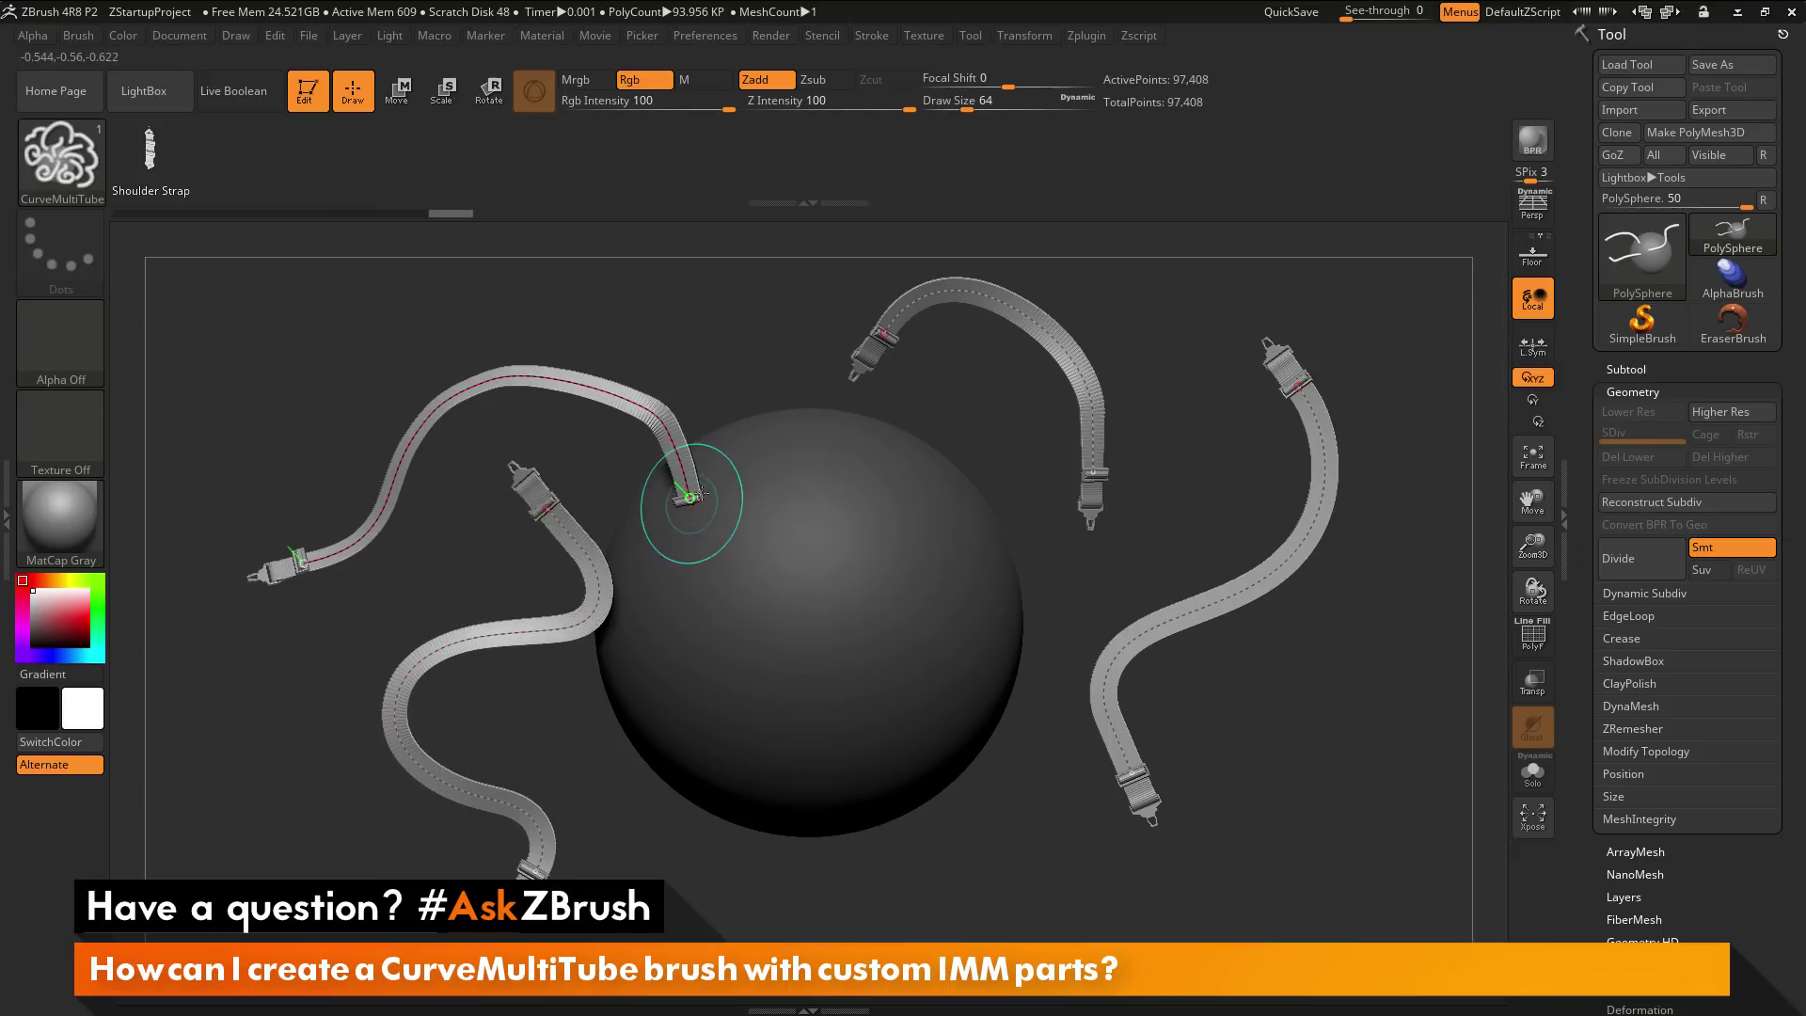
Step: Pull and kink the strap ends so about seven wavy straps curl around the sphere
{"action": "left_click_drag", "start_coordinate": [707, 483], "coordinate": [811, 290]}
{"action": "mouse_move", "coordinate": [936, 693]}
{"action": "left_mouse_down"}
{"action": "mouse_move", "coordinate": [960, 849]}
{"action": "mouse_move", "coordinate": [950, 665]}
{"action": "mouse_move", "coordinate": [1011, 583]}
{"action": "left_mouse_up"}
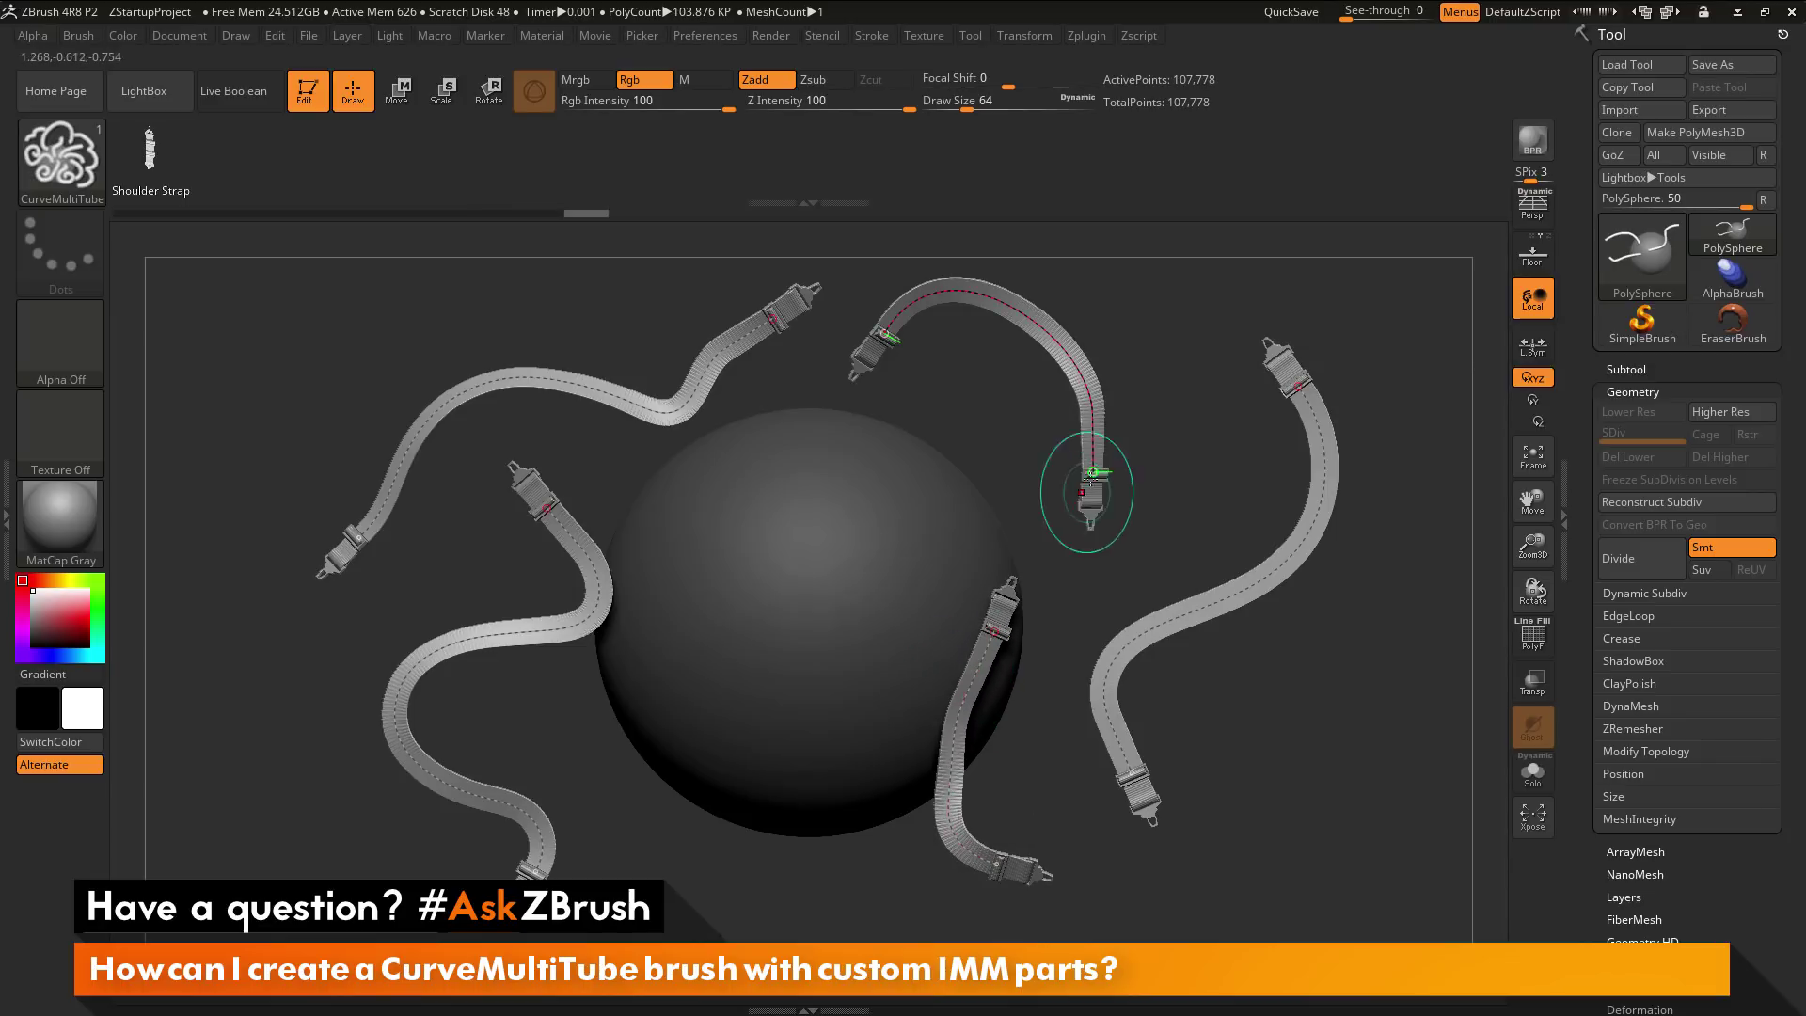
{"action": "left_click_drag", "start_coordinate": [1091, 471], "coordinate": [1093, 502]}
{"action": "left_click_drag", "start_coordinate": [1088, 382], "coordinate": [975, 409]}
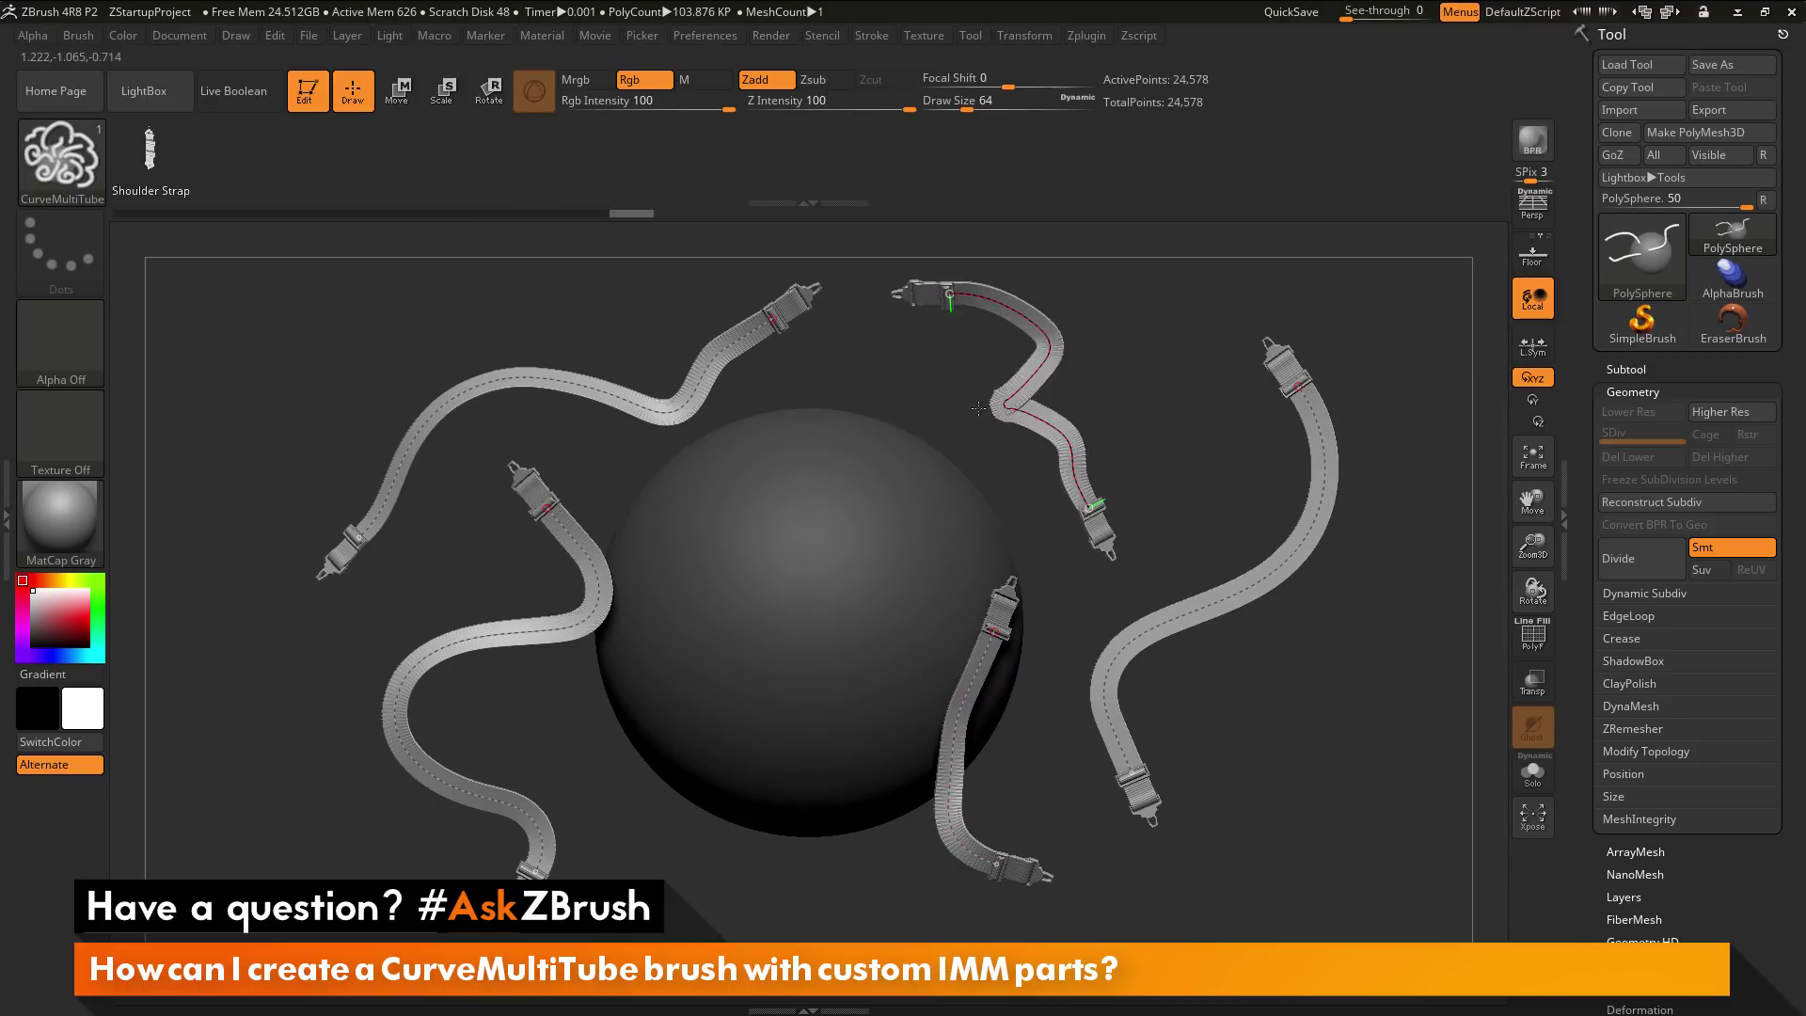
{"action": "left_click_drag", "start_coordinate": [953, 295], "coordinate": [804, 386]}
{"action": "mouse_move", "coordinate": [1261, 386]}
{"action": "left_mouse_down"}
{"action": "mouse_move", "coordinate": [1224, 357]}
{"action": "mouse_move", "coordinate": [1199, 466]}
{"action": "mouse_move", "coordinate": [1109, 523]}
{"action": "mouse_move", "coordinate": [1022, 486]}
{"action": "left_mouse_up"}
{"action": "mouse_move", "coordinate": [386, 415]}
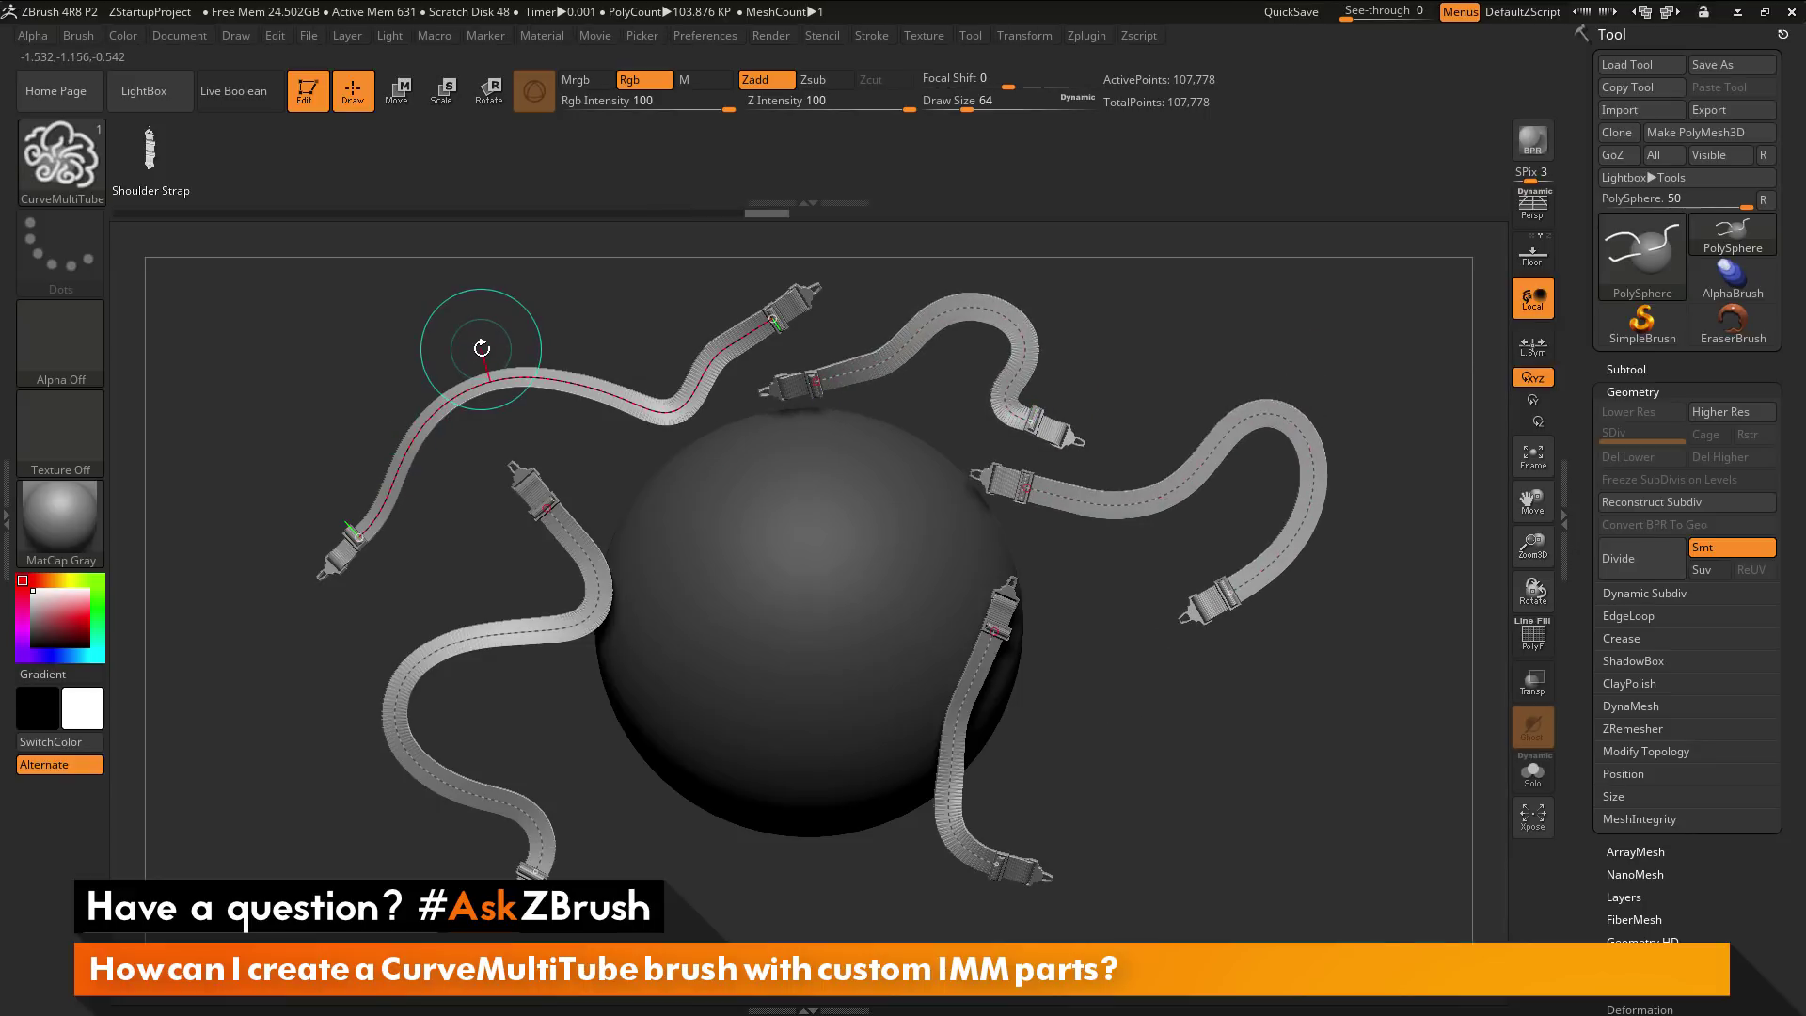
Step: Switch to IMM ModelKit, select its Circular_14 part, and copy that single mesh
{"action": "left_click", "coordinate": [60, 158]}
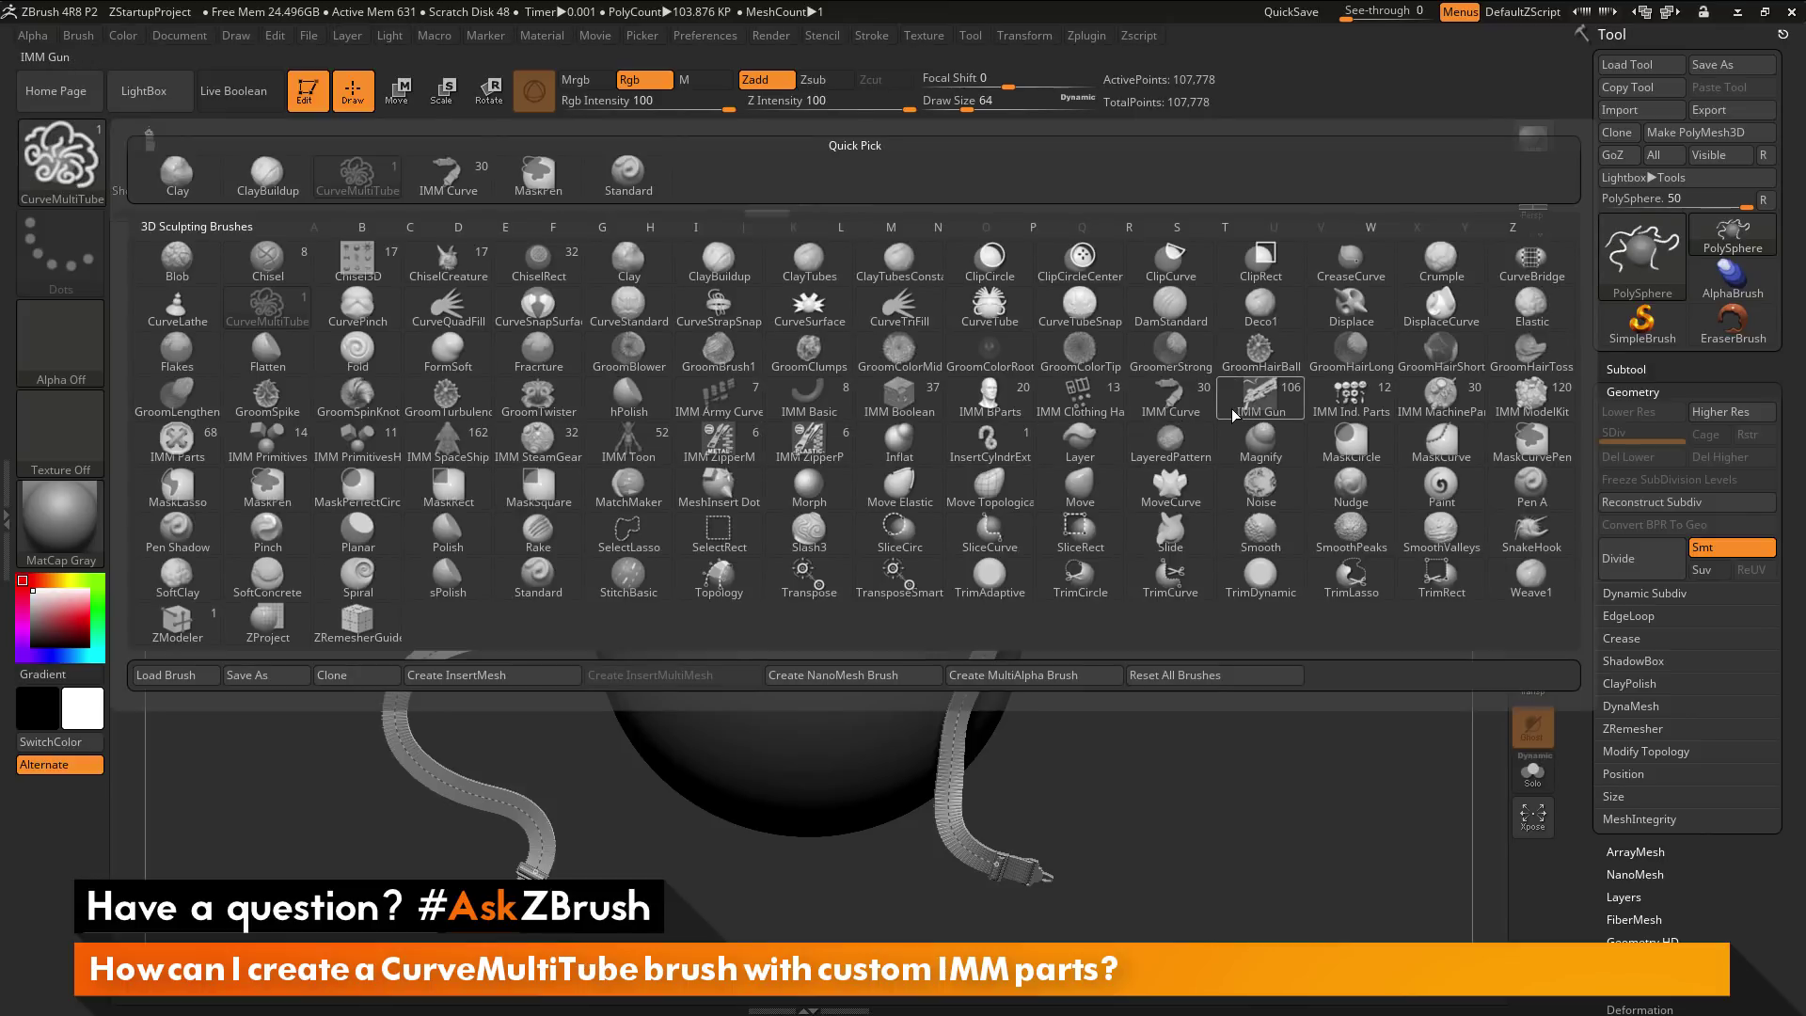
{"action": "mouse_move", "coordinate": [1474, 402]}
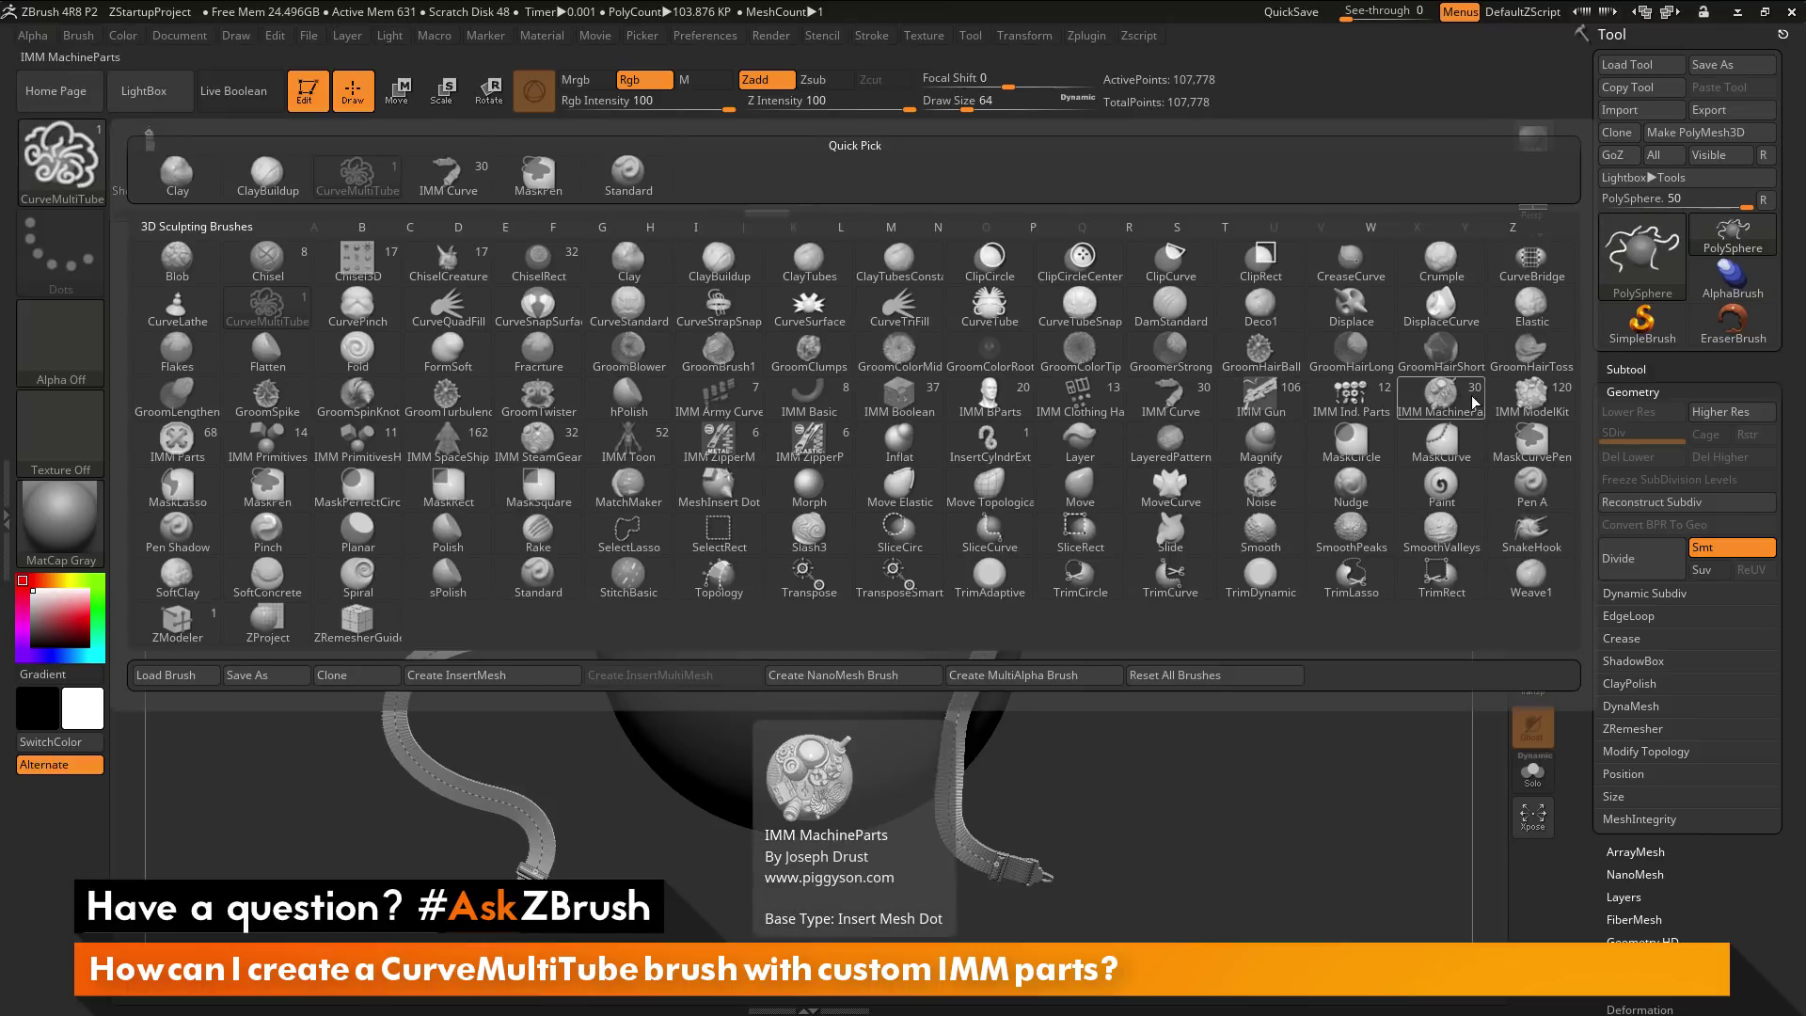
{"action": "left_click", "coordinate": [1531, 402]}
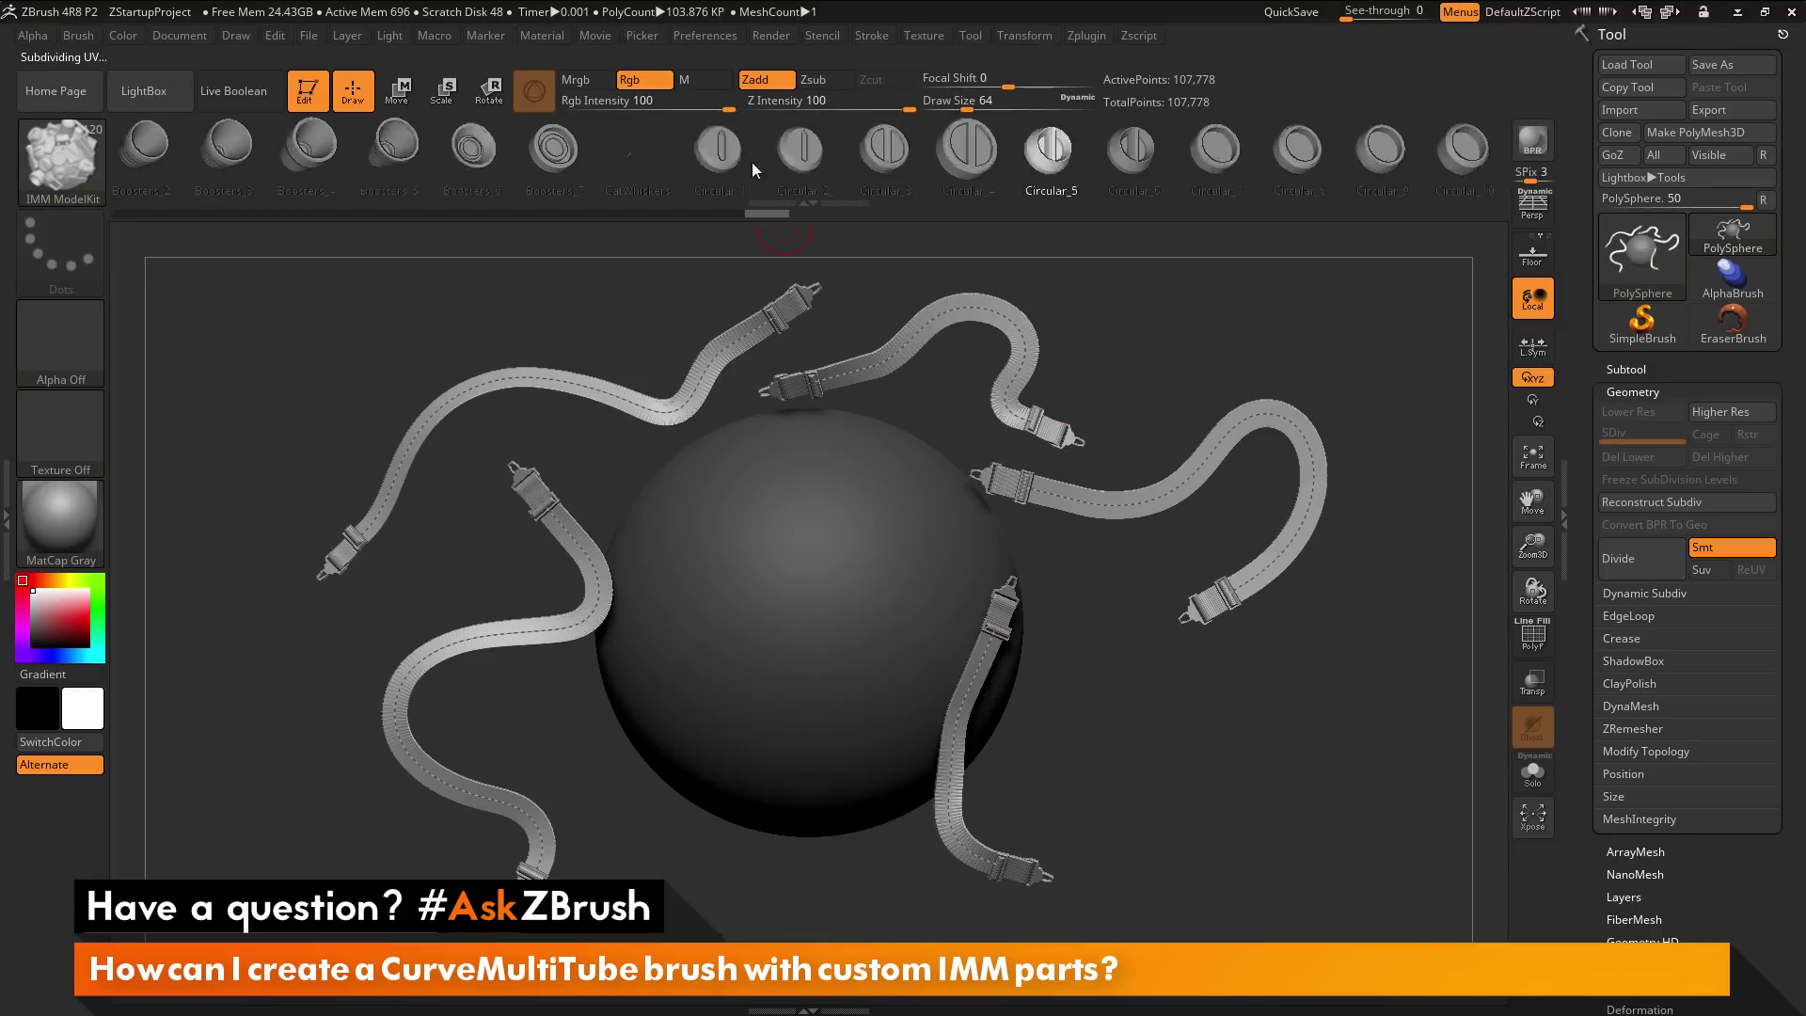
{"action": "left_click", "coordinate": [1072, 151]}
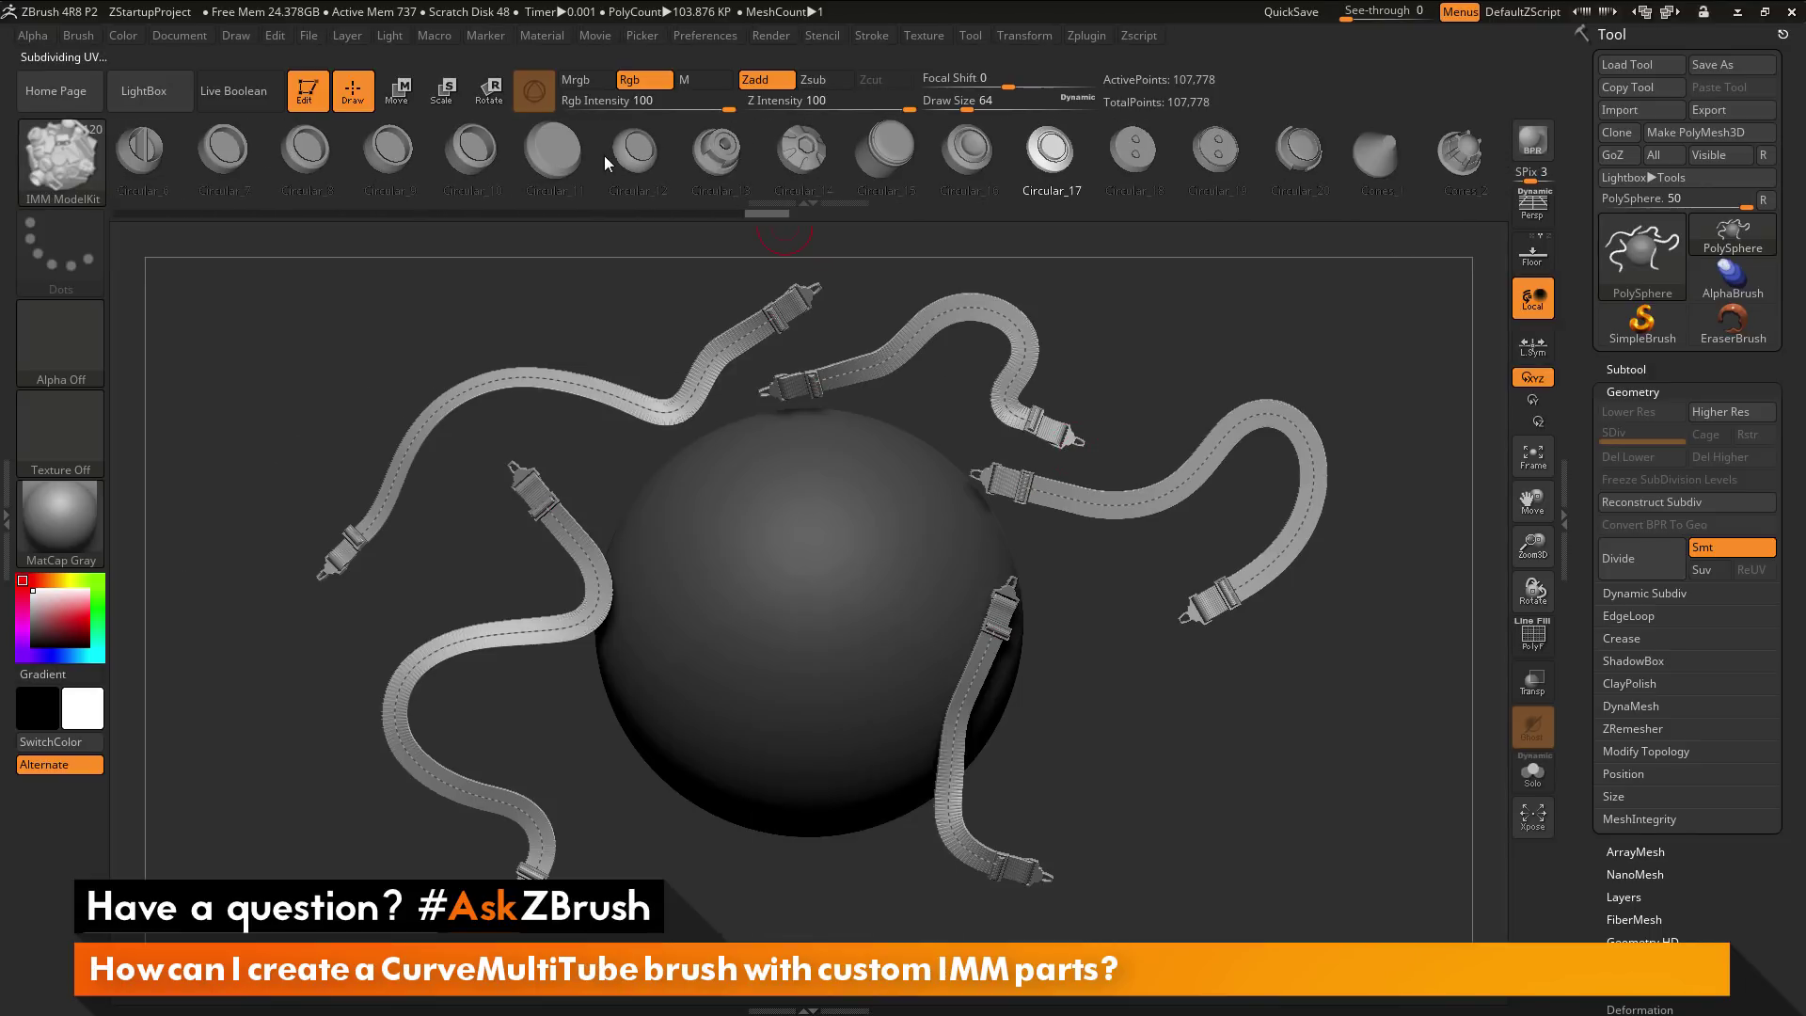
{"action": "left_click", "coordinate": [790, 158]}
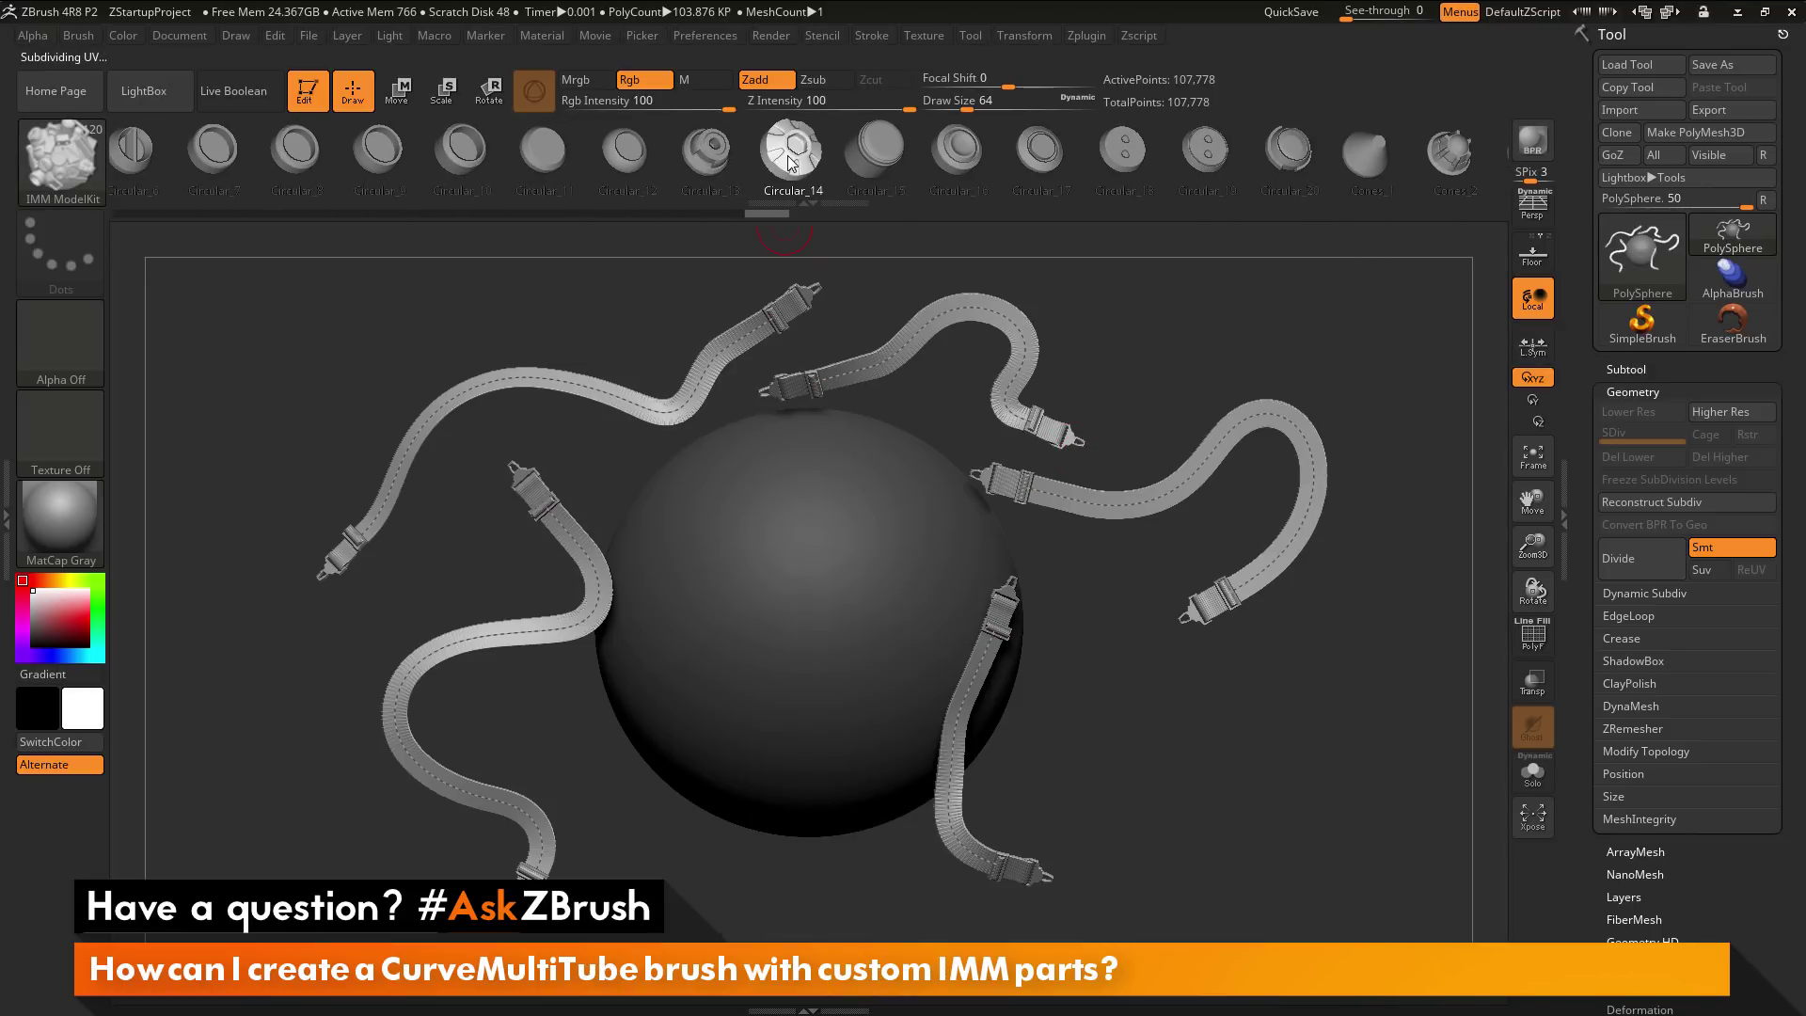
{"action": "left_click", "coordinate": [71, 38]}
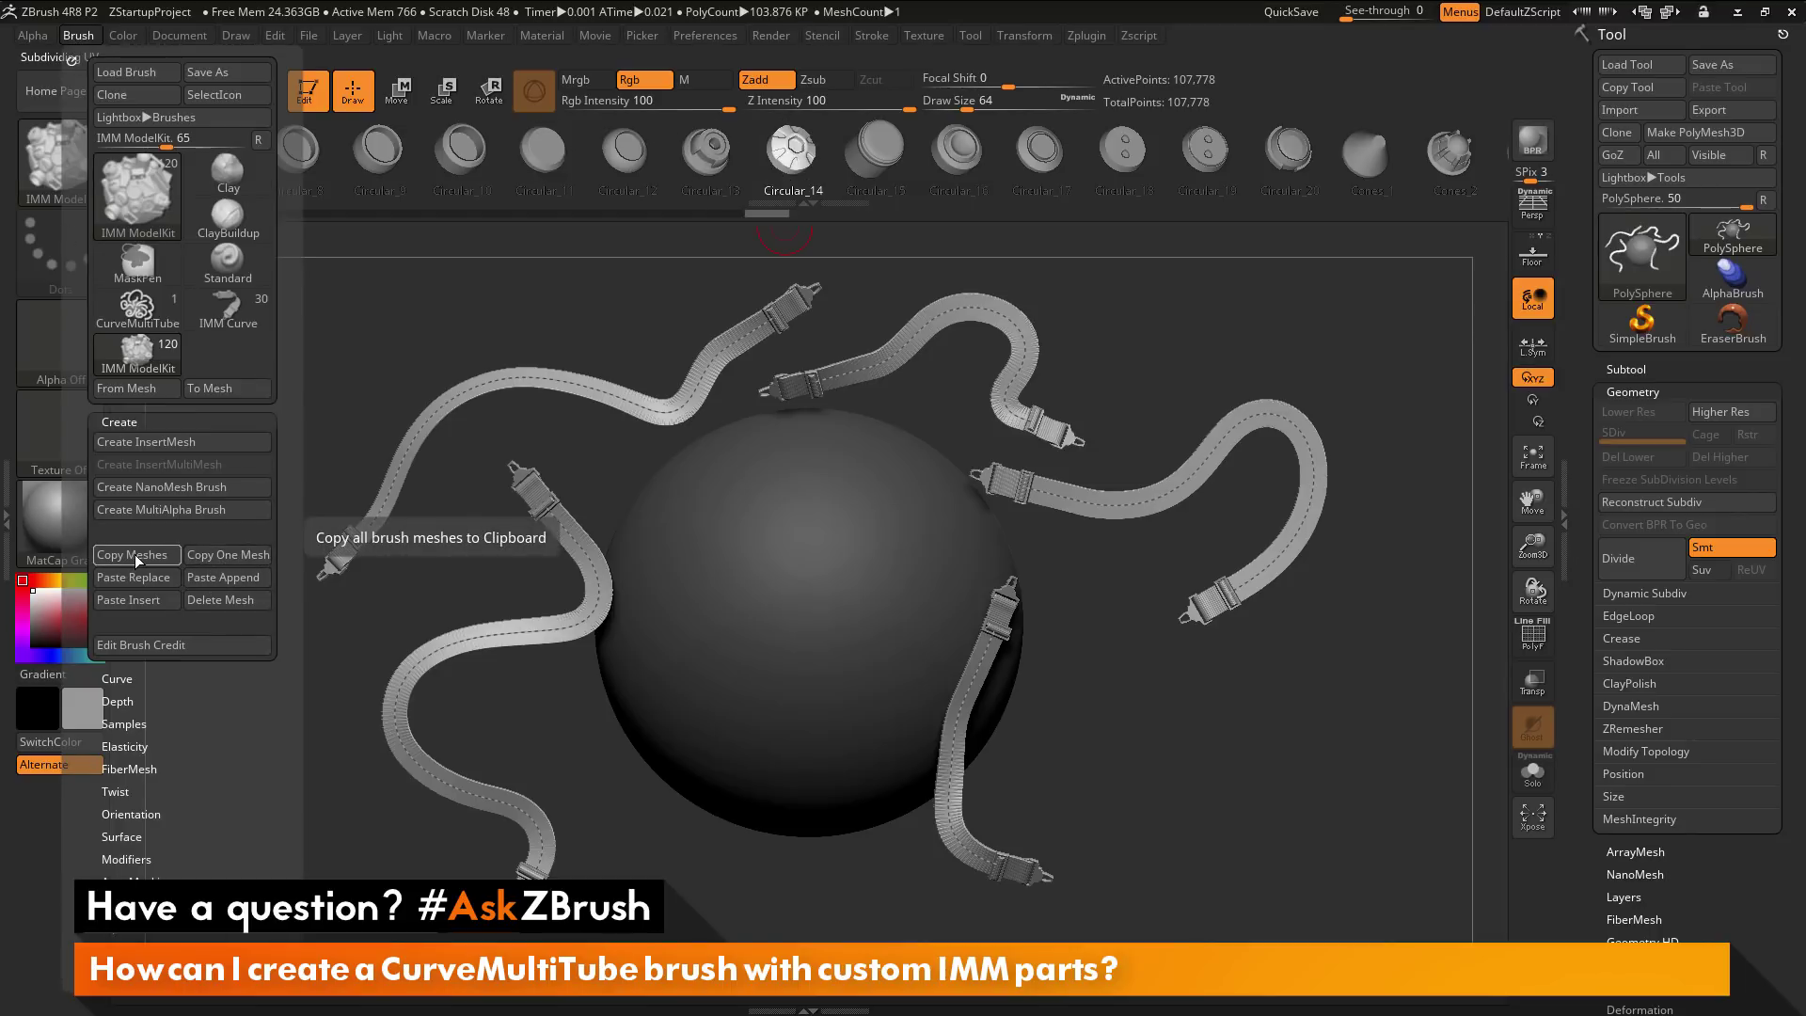
{"action": "left_click", "coordinate": [245, 556]}
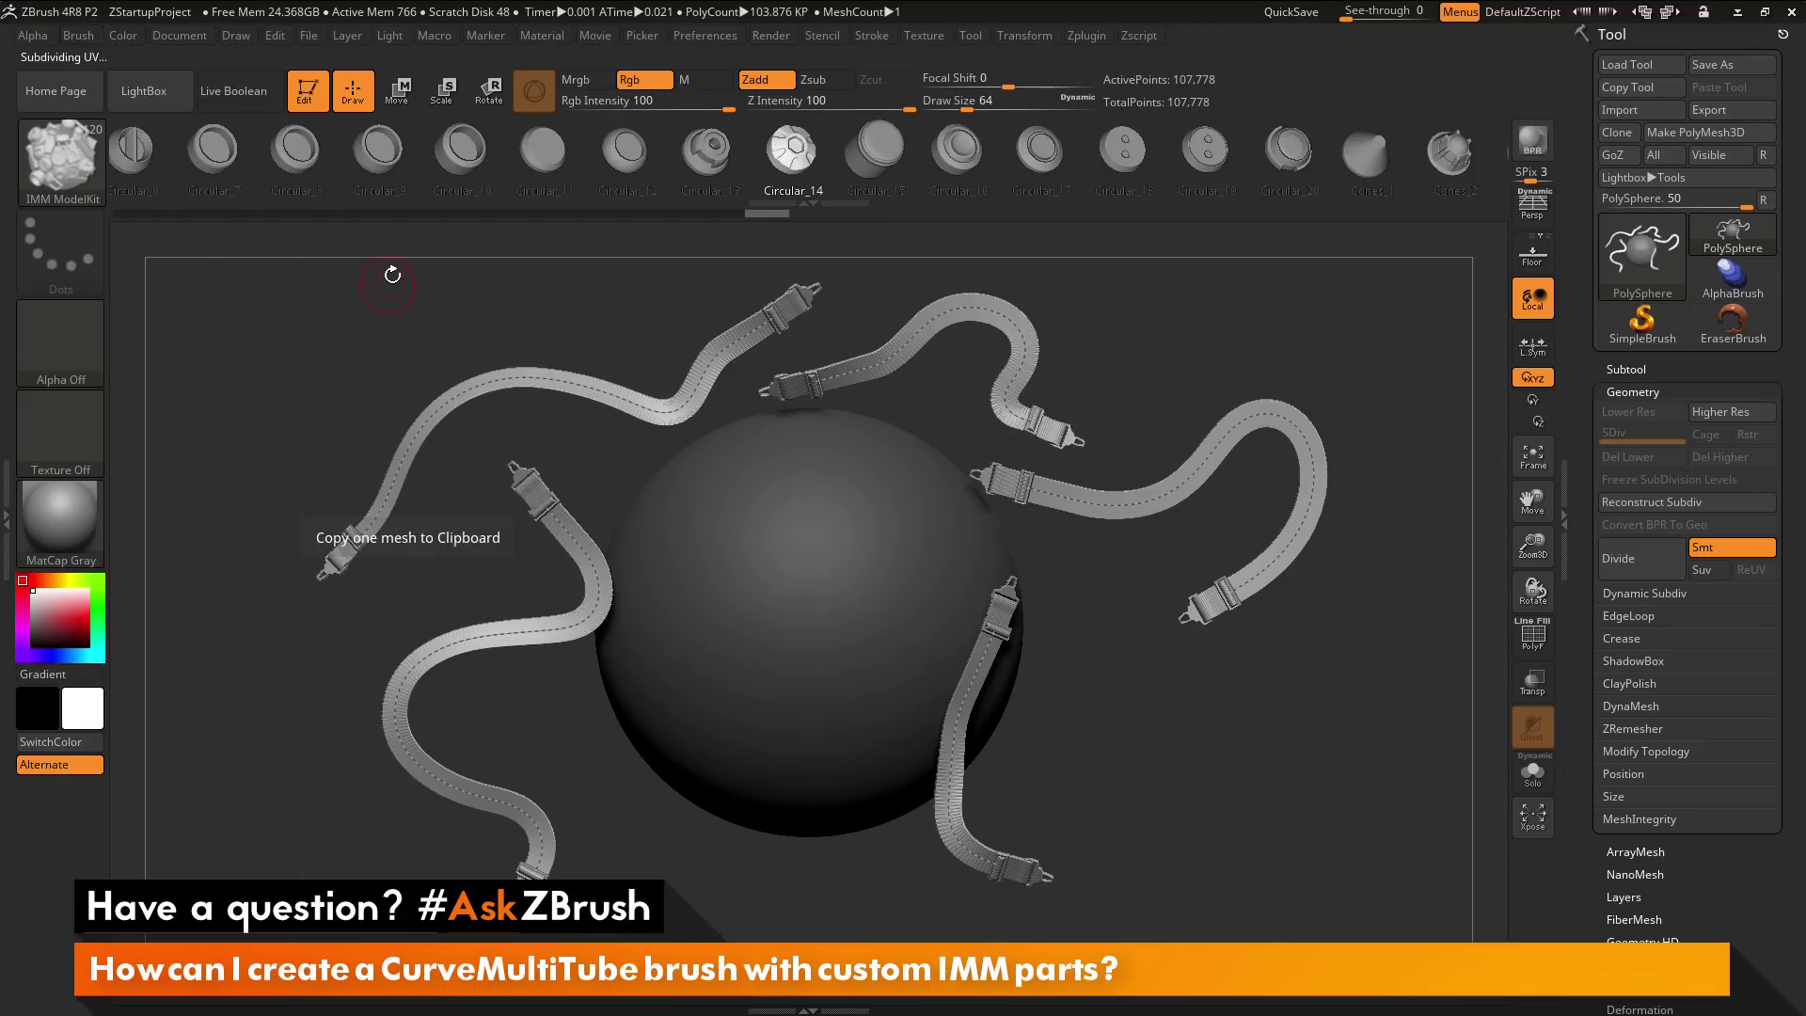
Step: Select CurveMultiTube again and Paste Append the copied Circular_14 mesh next to the Shoulder Strap part
{"action": "left_click", "coordinate": [51, 164]}
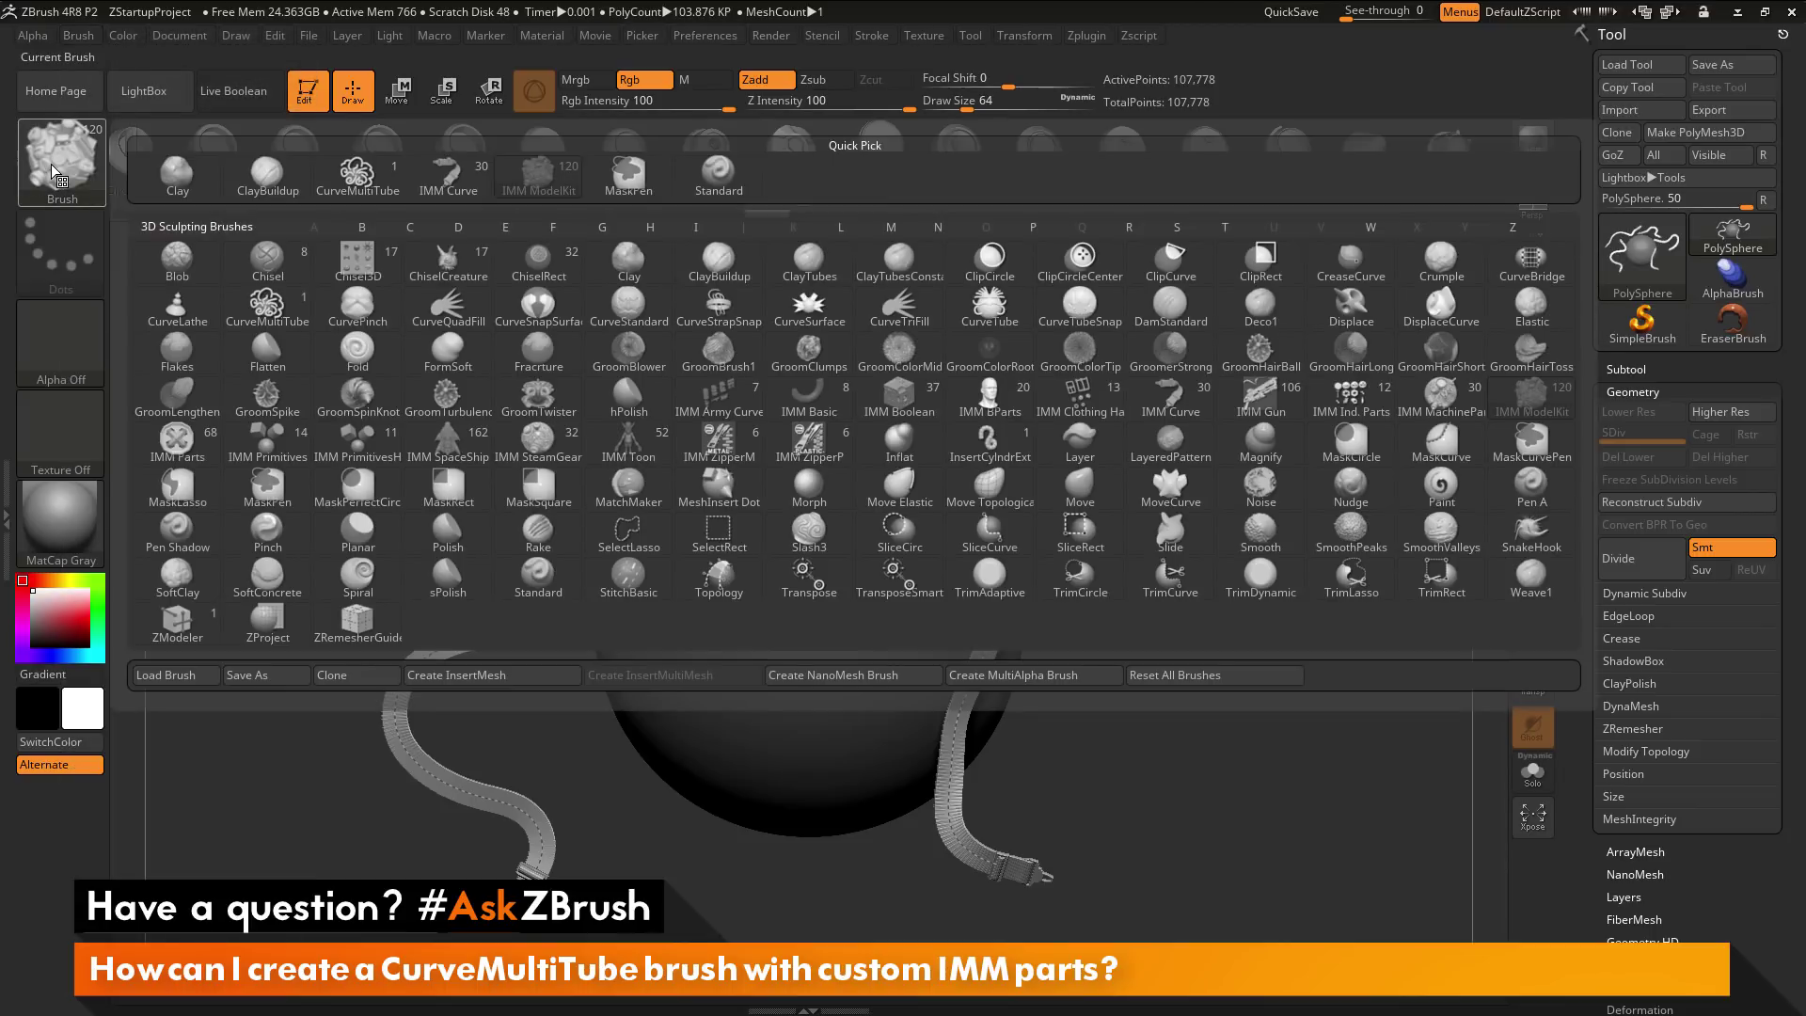
{"action": "left_click", "coordinate": [268, 316]}
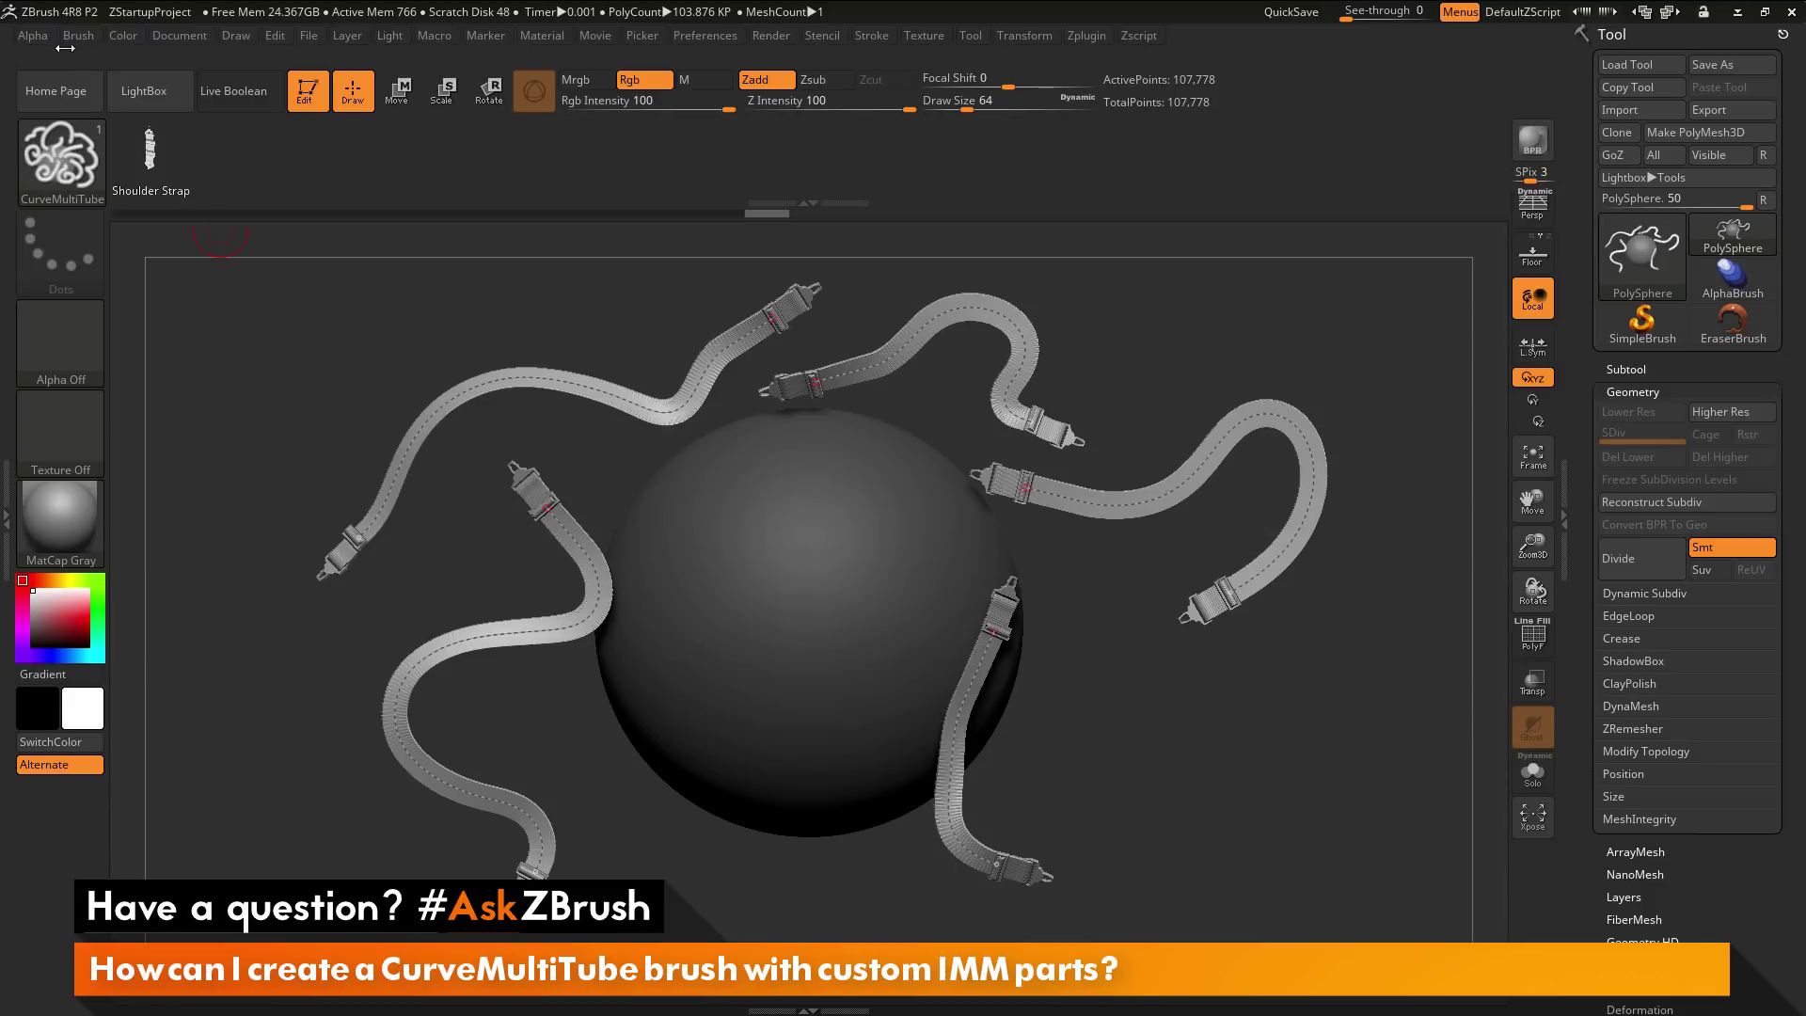
{"action": "left_click", "coordinate": [79, 35]}
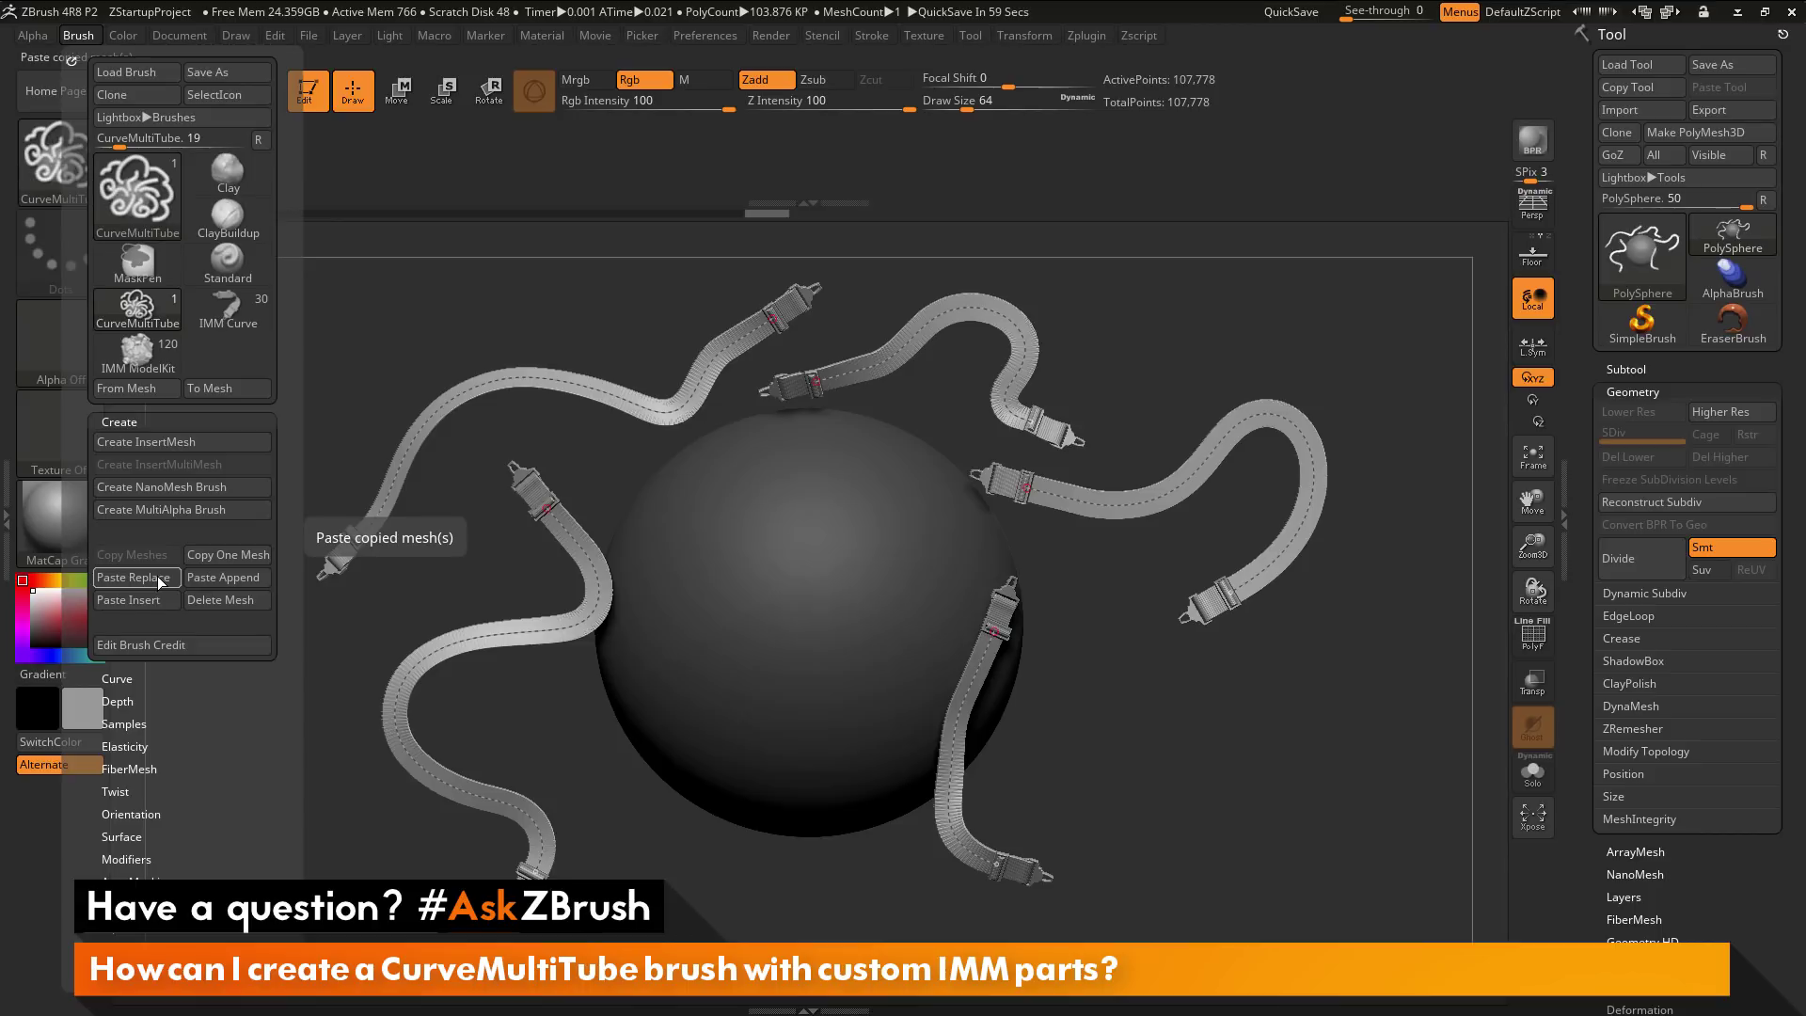
{"action": "left_click", "coordinate": [206, 579]}
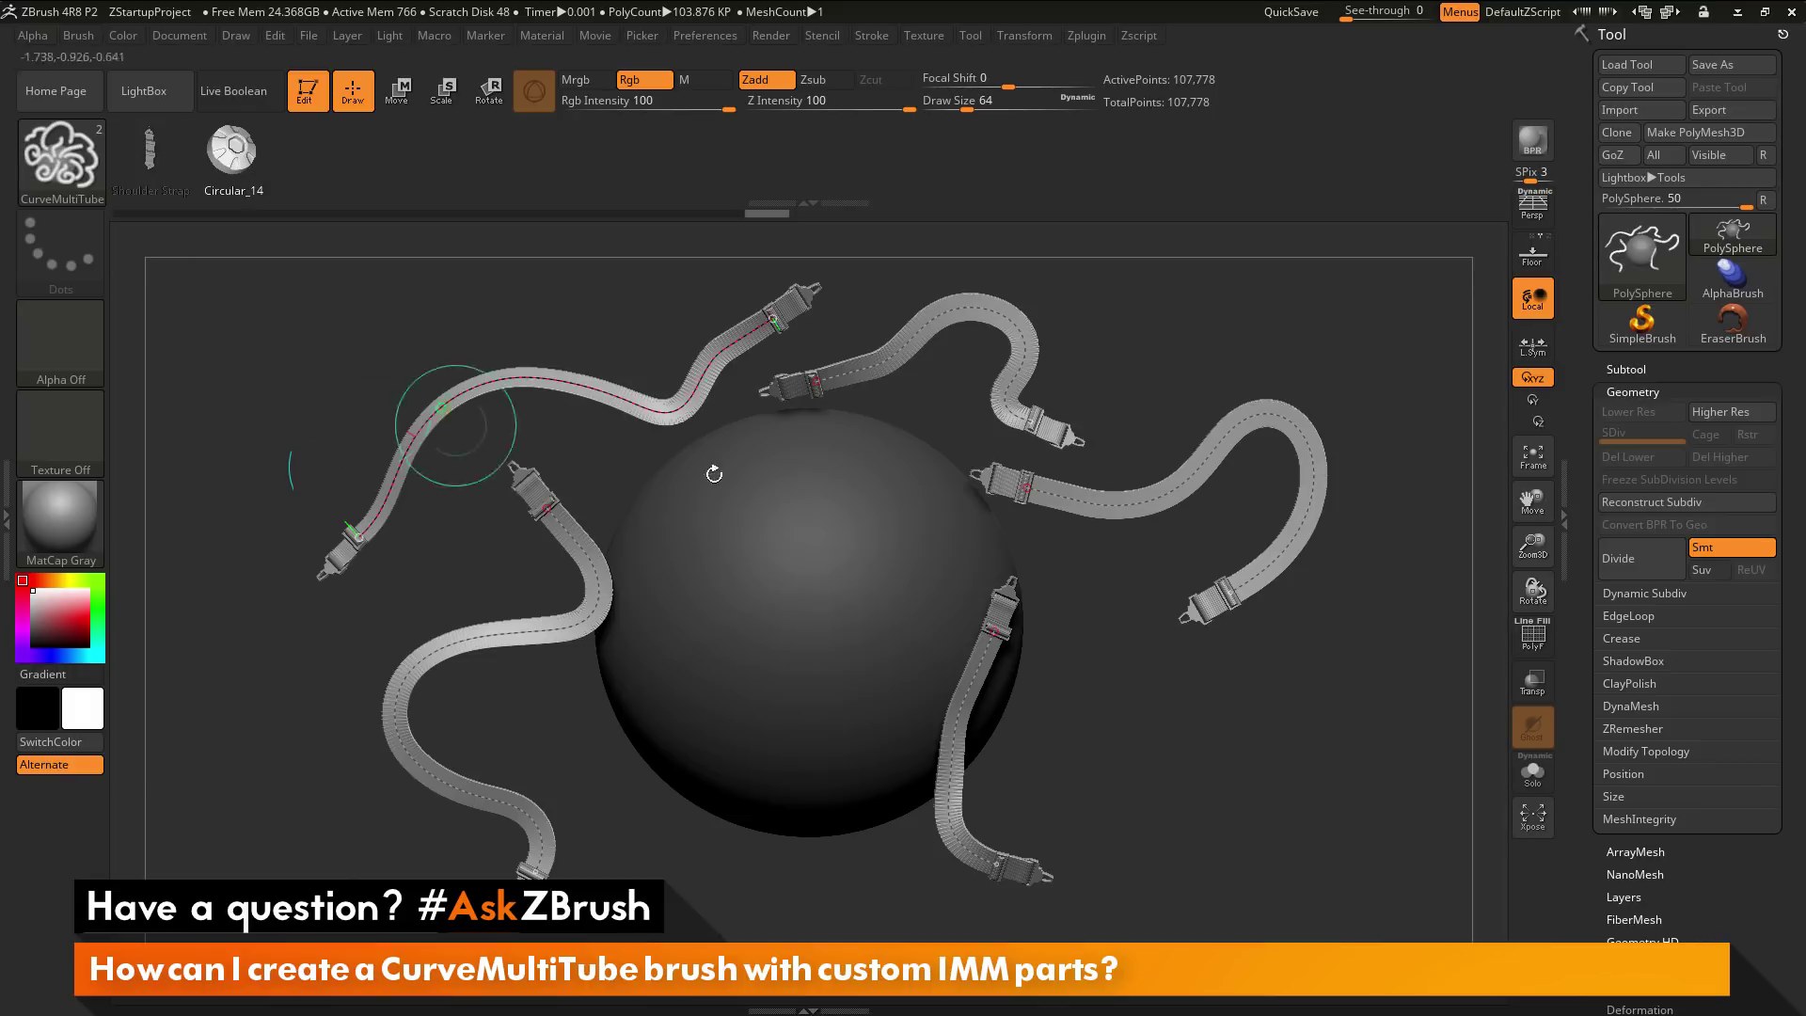
Step: Undo the strap tubes, then draw and reshape three Circular_14 bead-chain curves around the PolySphere
{"action": "key", "text": "ctrl+z"}
{"action": "key", "text": "ctrl+z"}
{"action": "key", "text": "ctrl+z"}
{"action": "key", "text": "ctrl+z"}
{"action": "key", "text": "ctrl+z"}
{"action": "key", "text": "ctrl+z"}
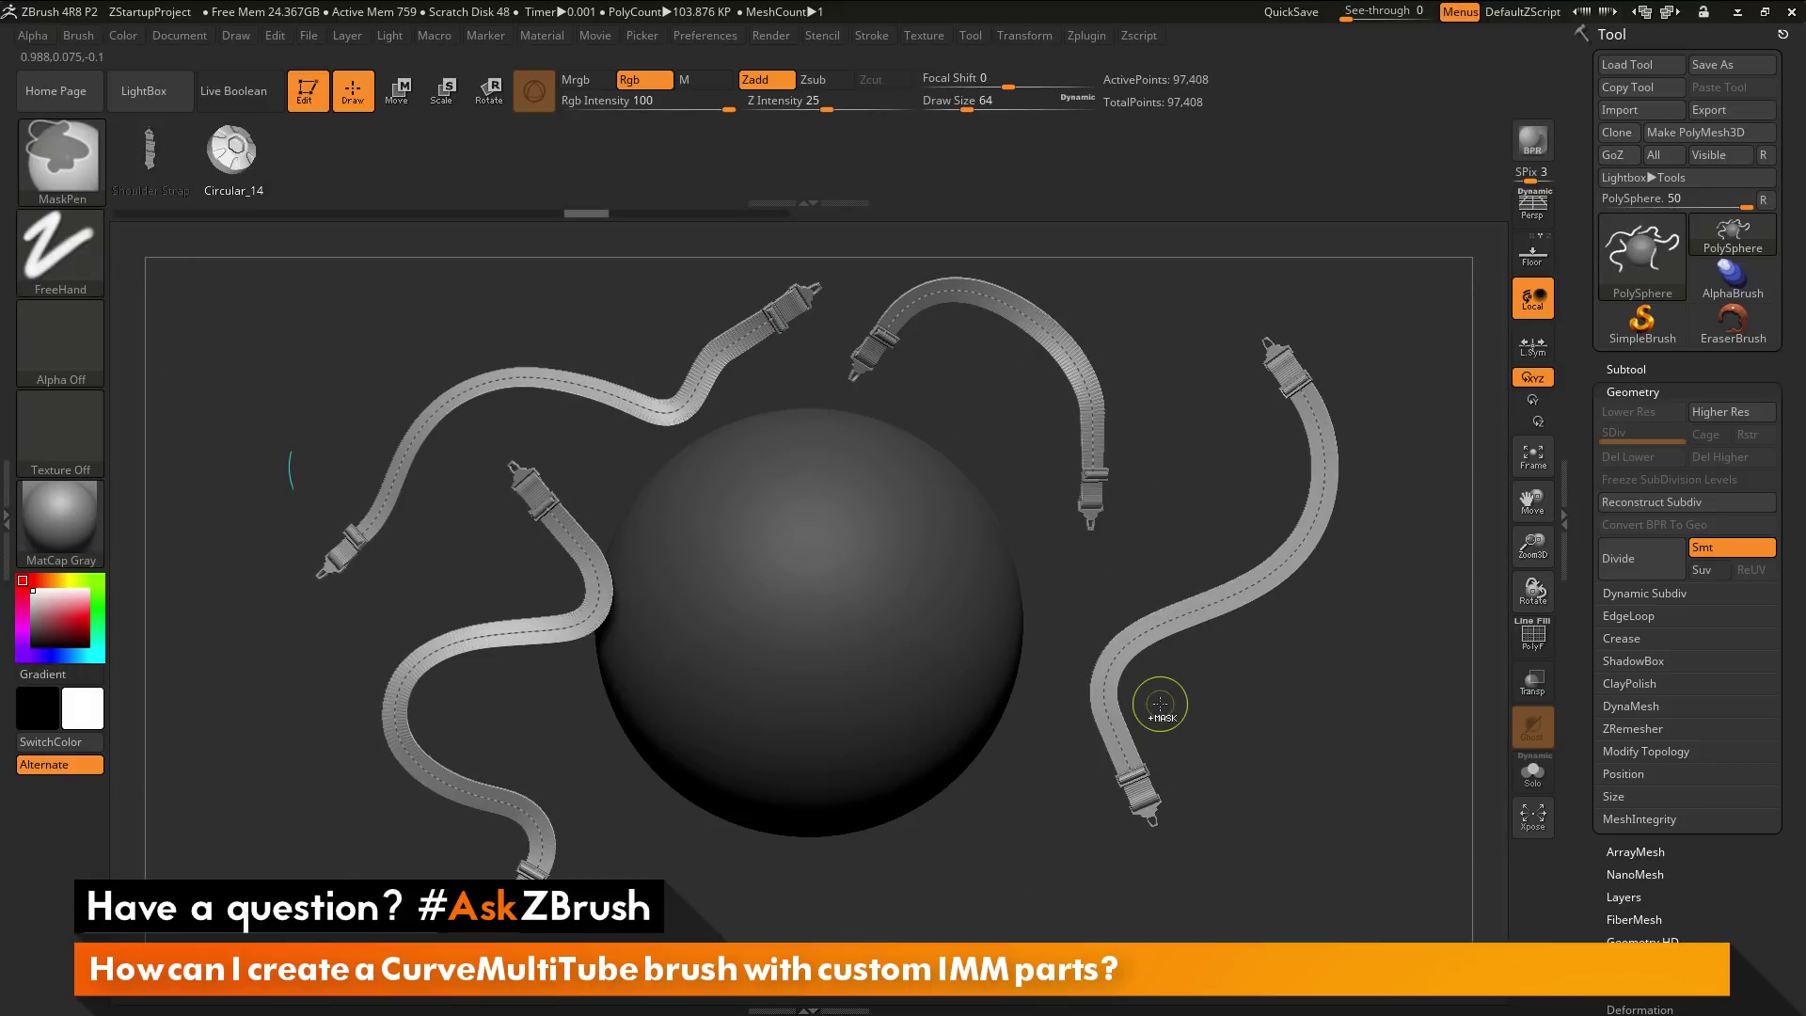
{"action": "key", "text": "ctrl+z"}
{"action": "key", "text": "ctrl+z"}
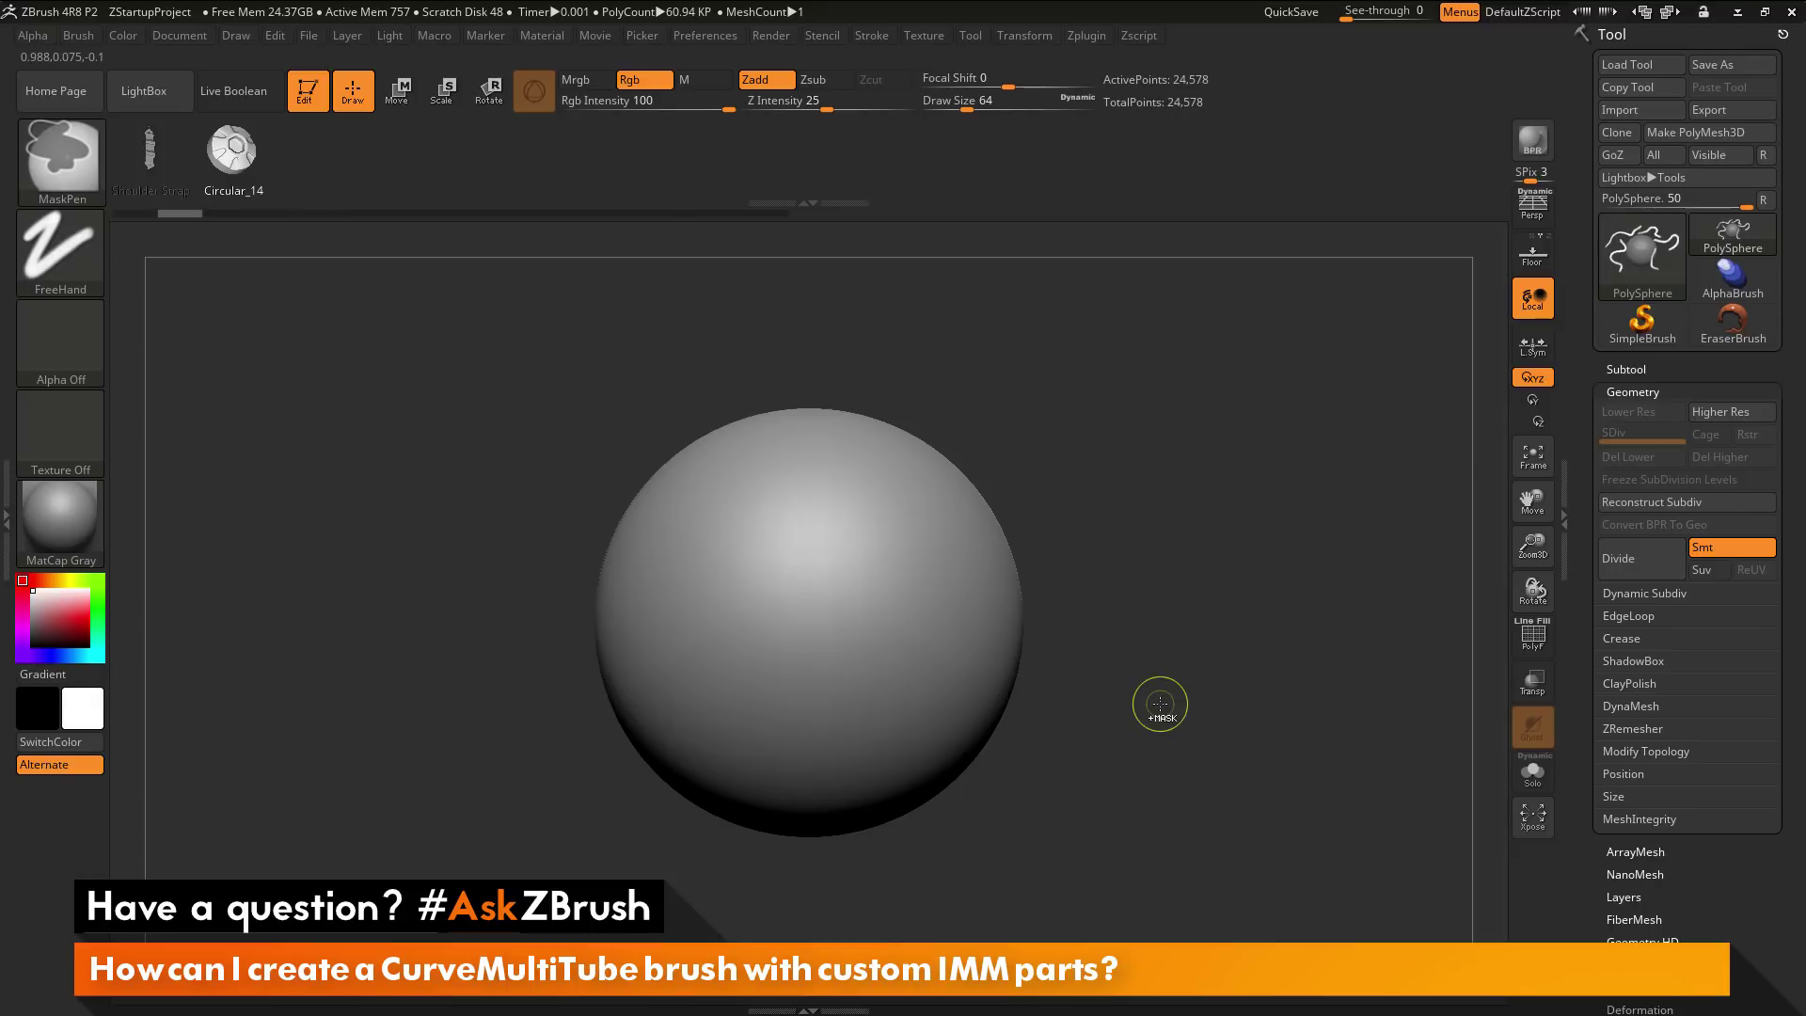
{"action": "mouse_move", "coordinate": [910, 634]}
{"action": "left_mouse_down"}
{"action": "mouse_move", "coordinate": [996, 467]}
{"action": "mouse_move", "coordinate": [1161, 363]}
{"action": "left_mouse_up"}
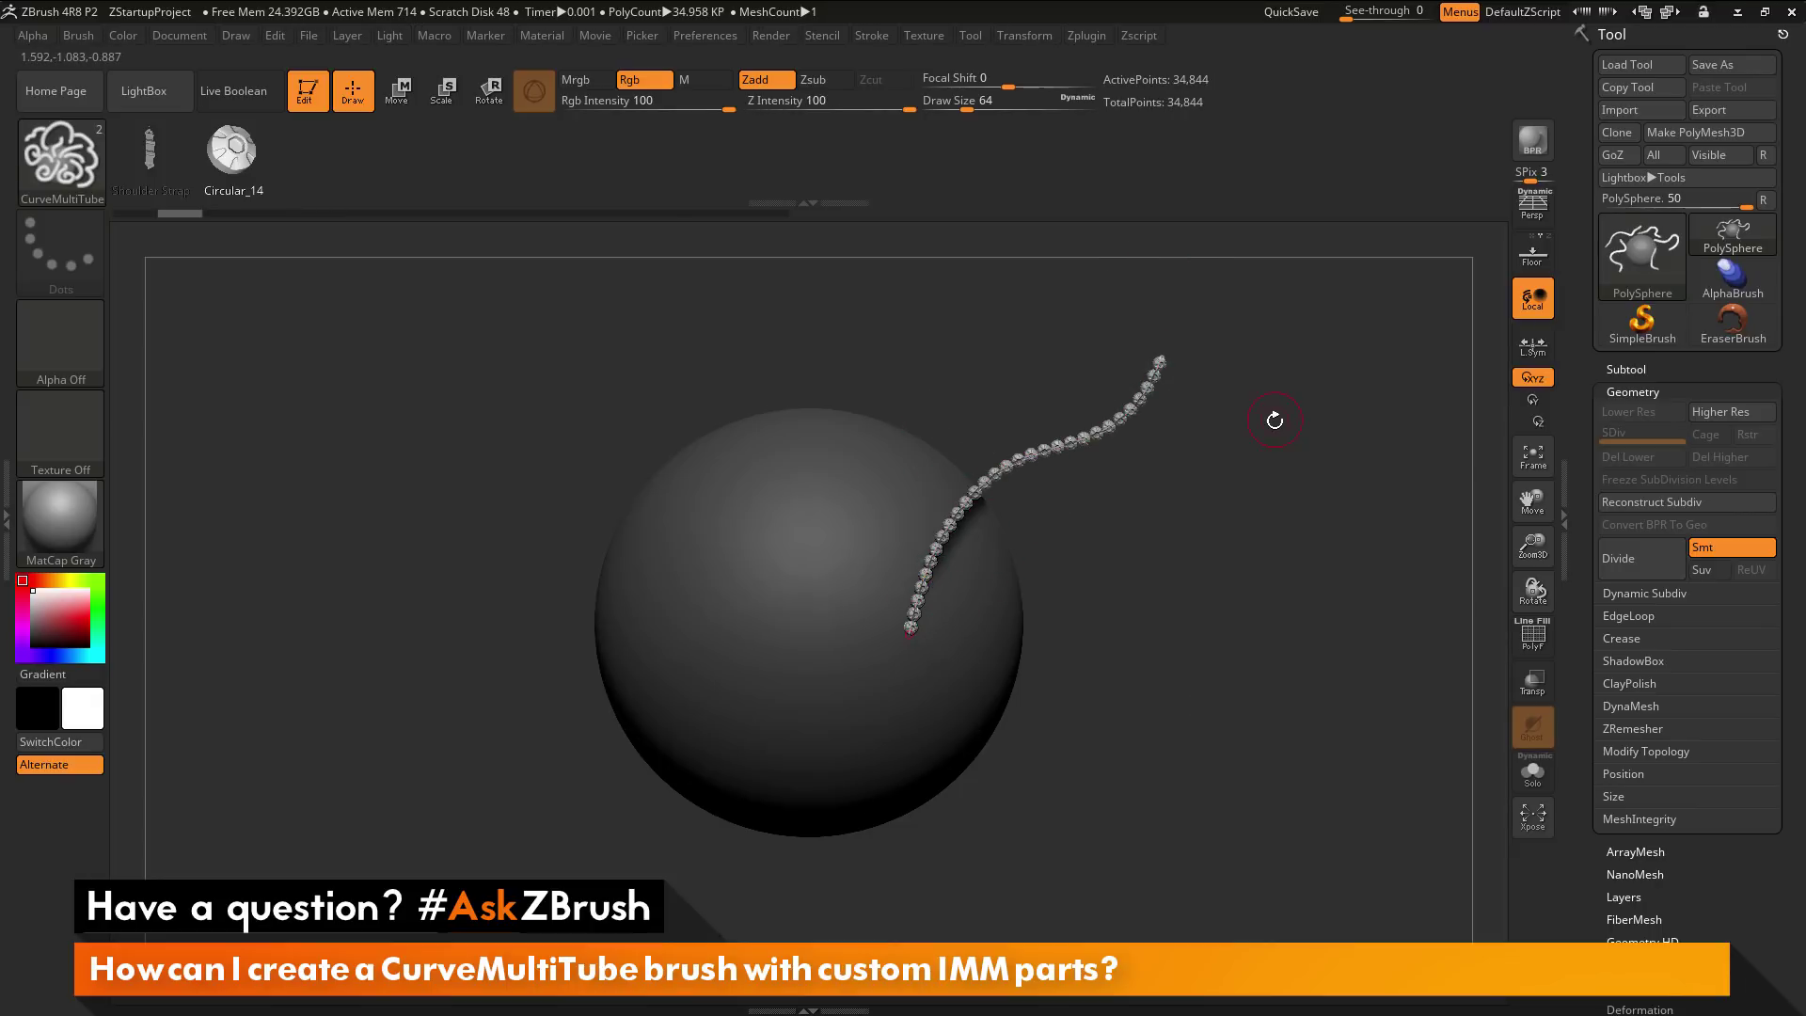
{"action": "left_click_drag", "start_coordinate": [344, 623], "coordinate": [344, 624]}
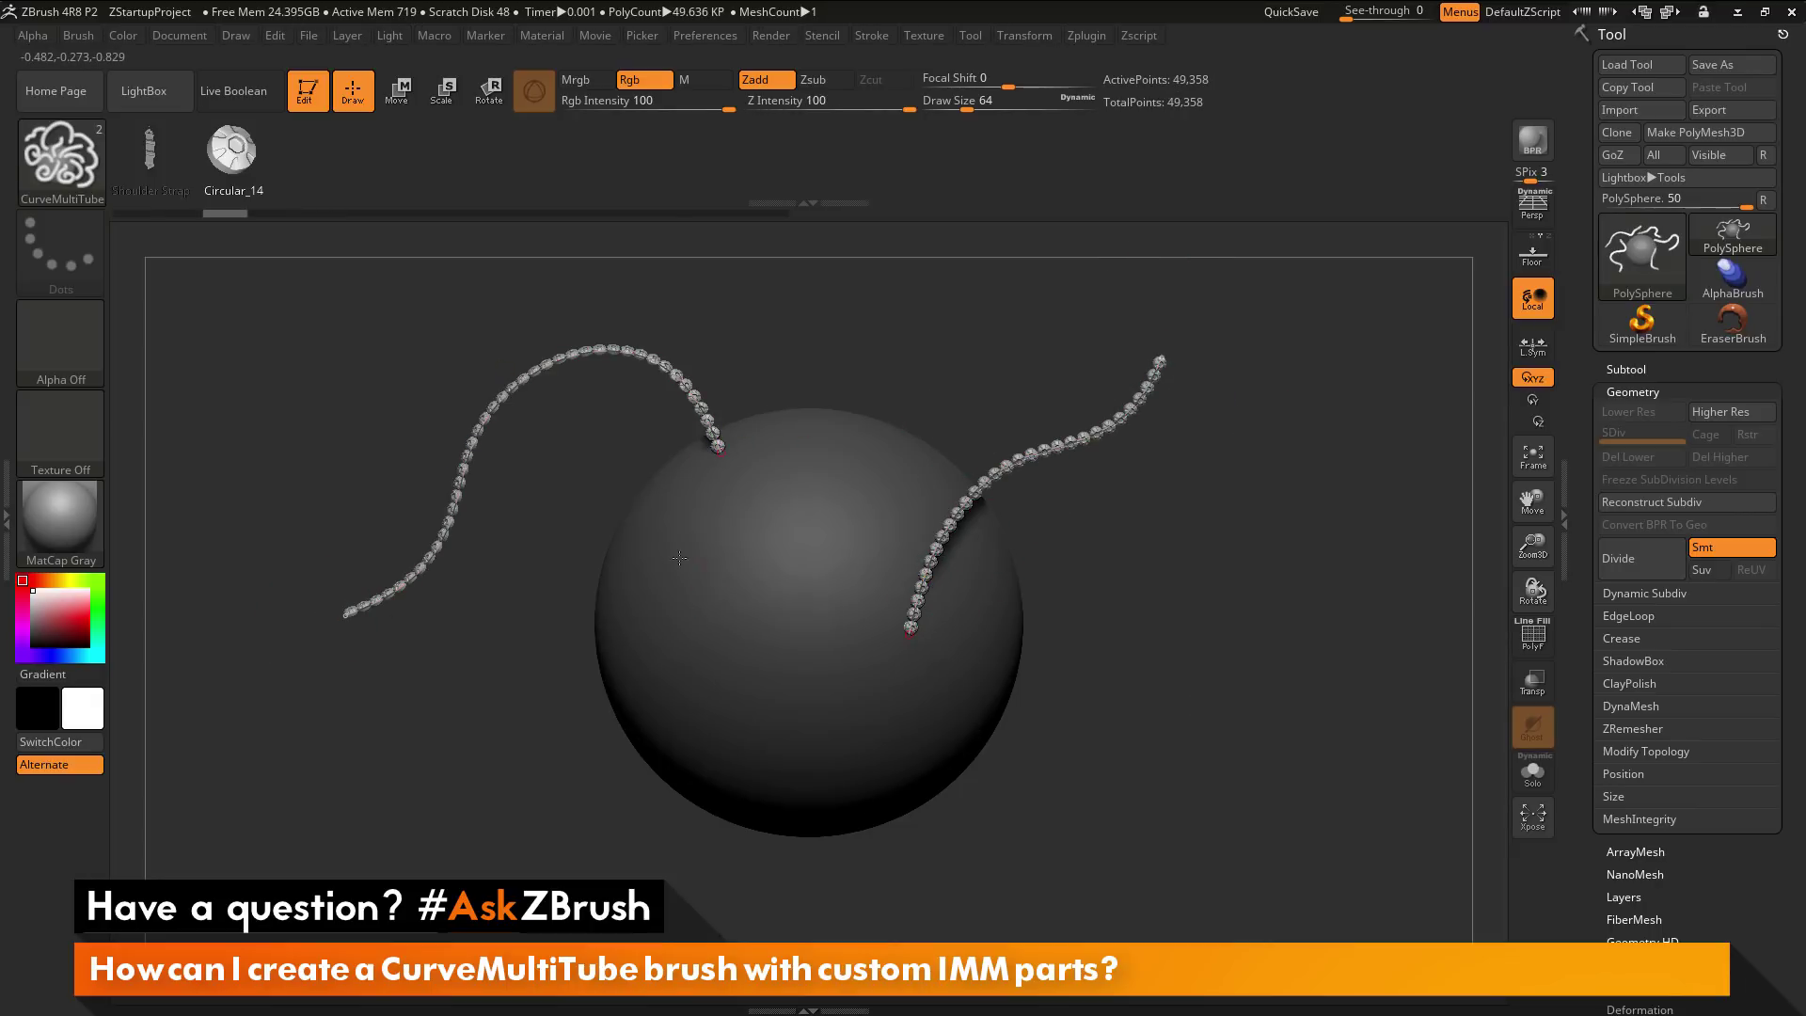
{"action": "mouse_move", "coordinate": [717, 445]}
{"action": "left_mouse_down"}
{"action": "mouse_move", "coordinate": [781, 412]}
{"action": "mouse_move", "coordinate": [843, 298]}
{"action": "mouse_move", "coordinate": [959, 358]}
{"action": "left_mouse_up"}
{"action": "mouse_move", "coordinate": [910, 624]}
{"action": "left_mouse_down"}
{"action": "mouse_move", "coordinate": [1025, 724]}
{"action": "mouse_move", "coordinate": [1068, 665]}
{"action": "mouse_move", "coordinate": [959, 583]}
{"action": "mouse_move", "coordinate": [1004, 425]}
{"action": "mouse_move", "coordinate": [579, 414]}
{"action": "mouse_move", "coordinate": [902, 395]}
{"action": "mouse_move", "coordinate": [926, 431]}
{"action": "left_mouse_up"}
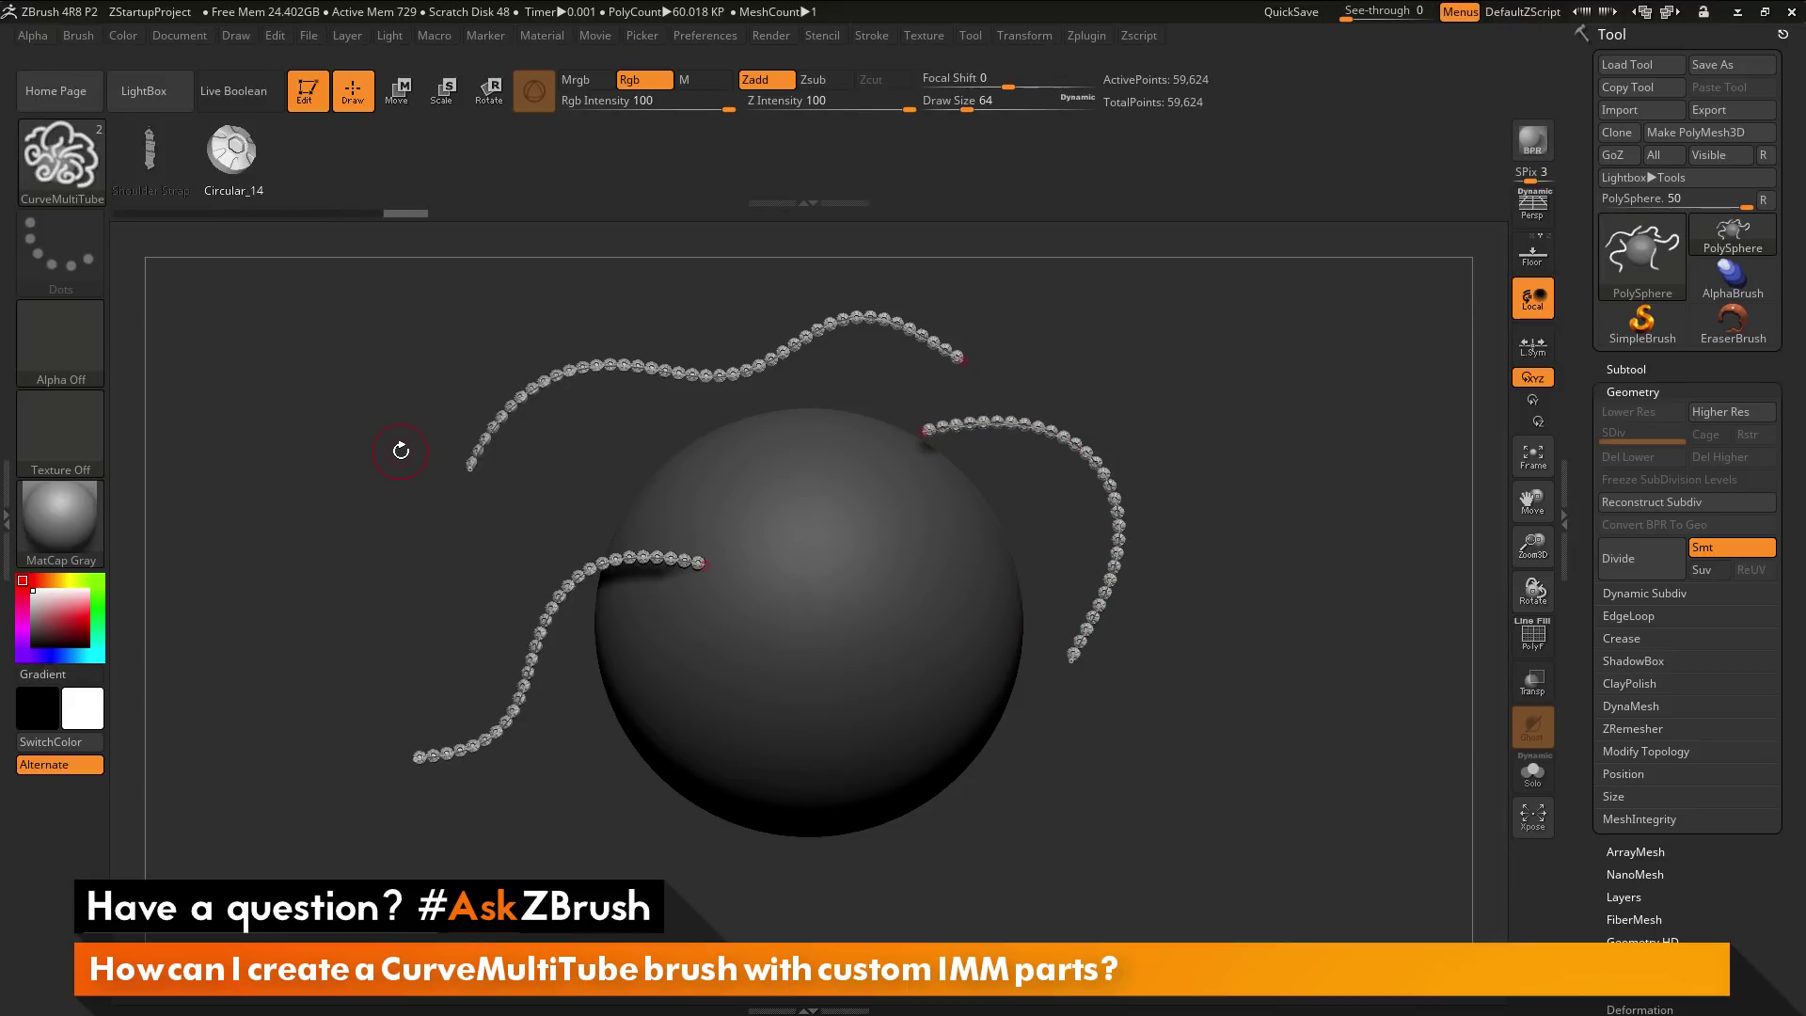
Step: Save the modified CurveMultiTube brush with Save As from the Brush palette
{"action": "left_click", "coordinate": [88, 35]}
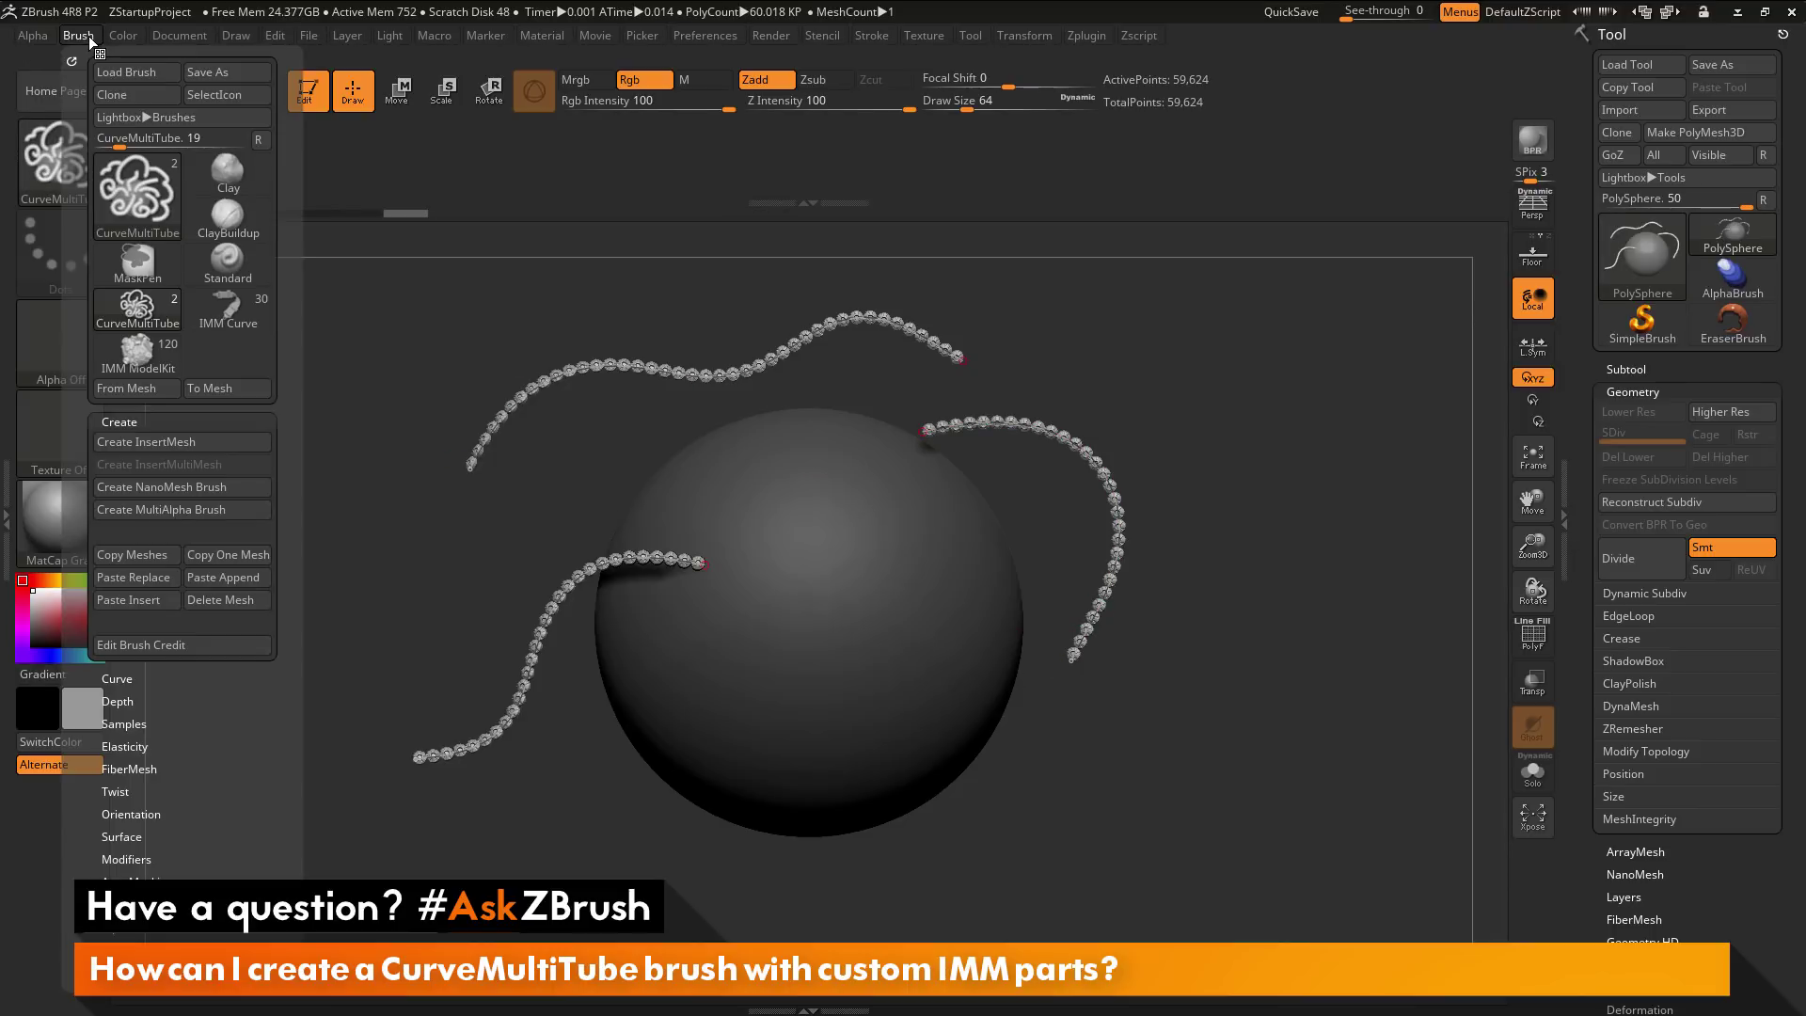
{"action": "left_click", "coordinate": [232, 73]}
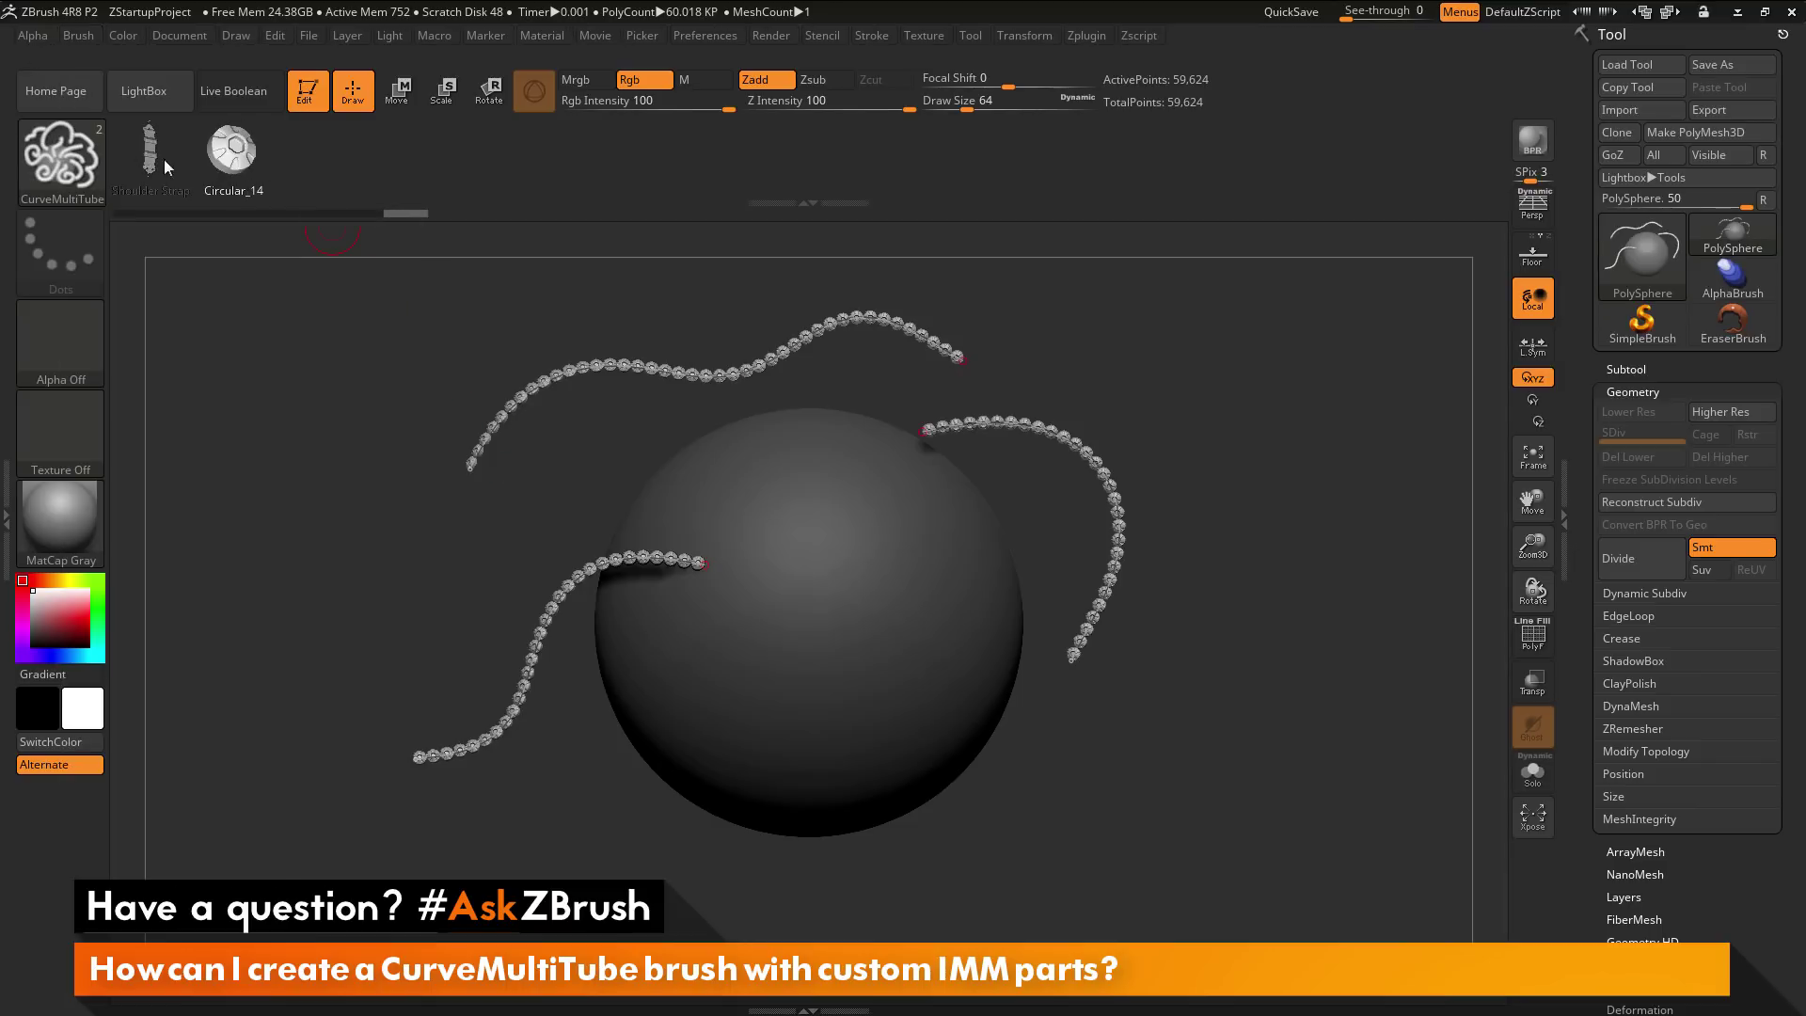